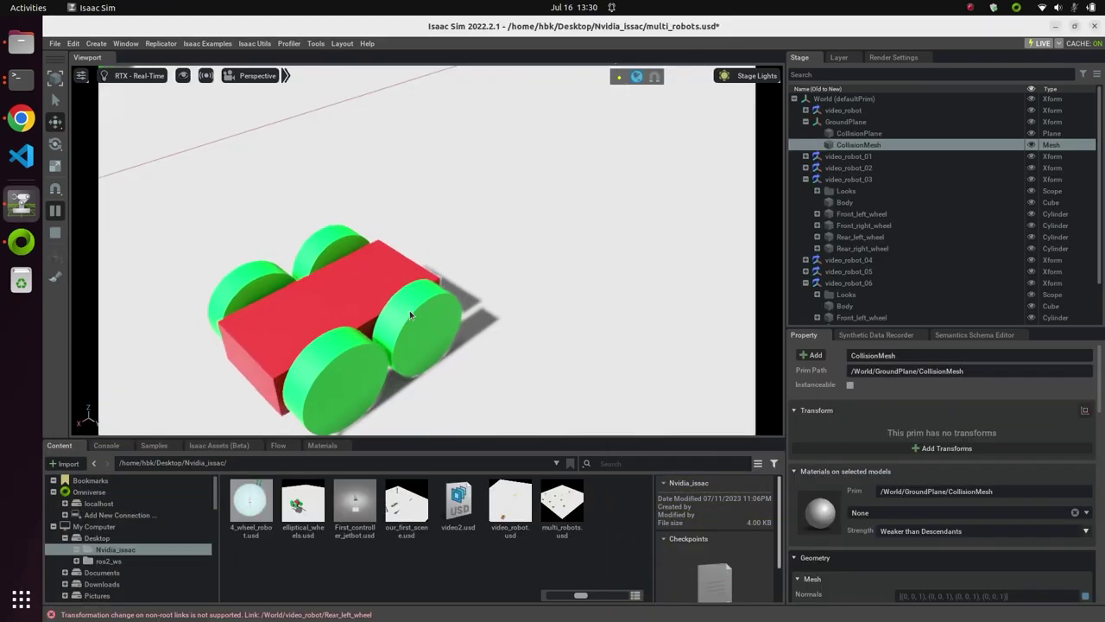
{"action": "scroll", "coordinate": [409, 311], "scroll_direction": "down", "scroll_amount": 10}
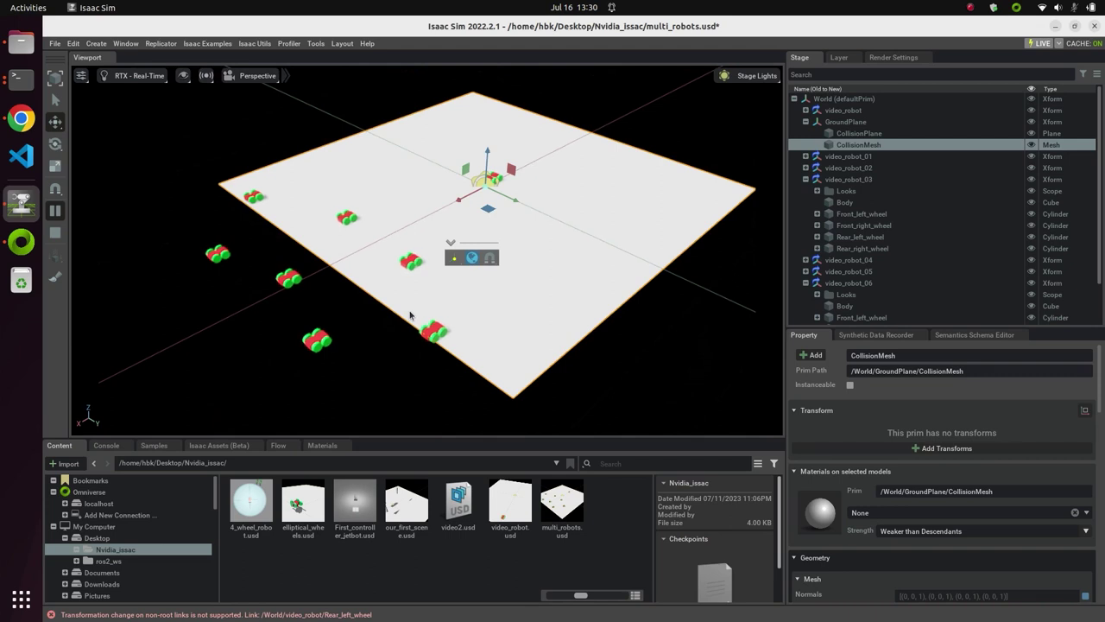
{"action": "scroll", "coordinate": [409, 316], "scroll_direction": "up", "scroll_amount": 2}
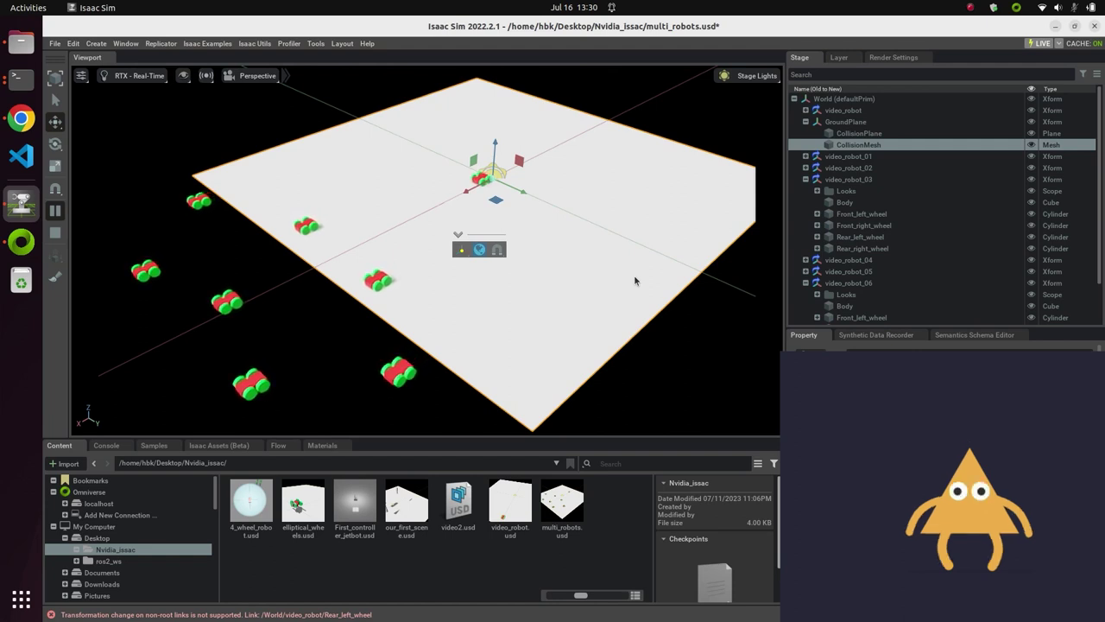
{"action": "scroll", "coordinate": [521, 291], "scroll_direction": "down", "scroll_amount": 2}
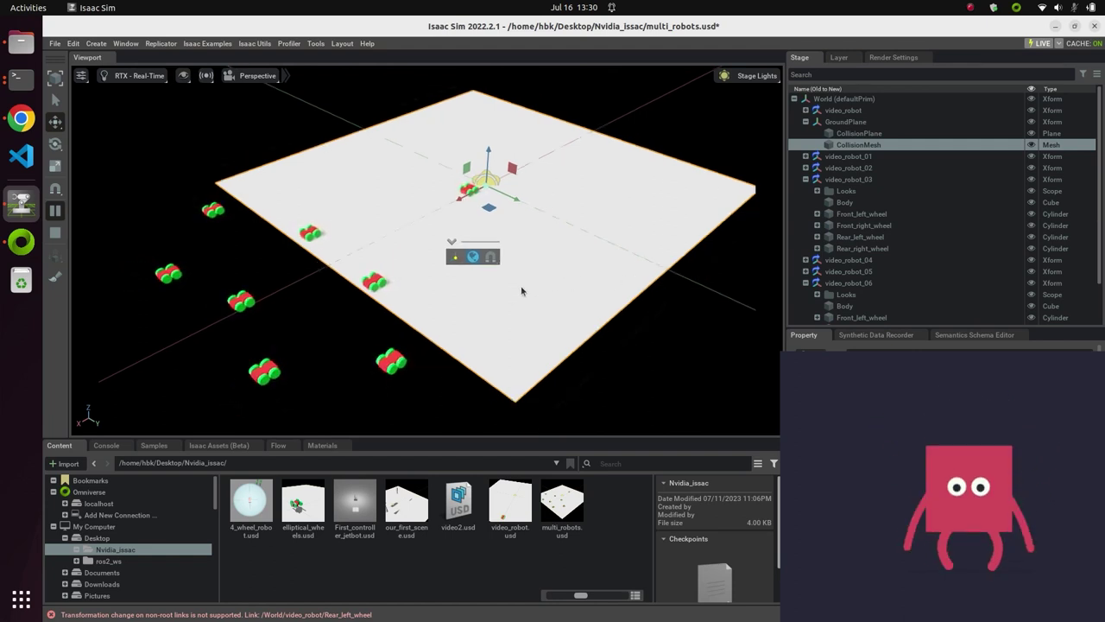
{"action": "scroll", "coordinate": [522, 291], "scroll_direction": "down", "scroll_amount": 2}
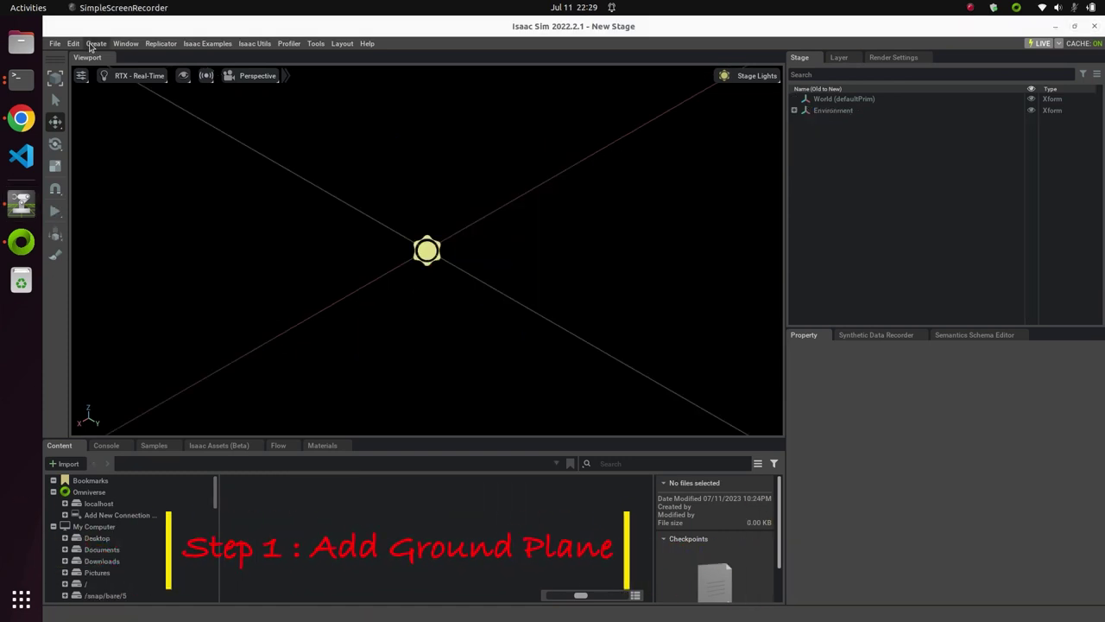
Add a physics ground plane to the new stage.
{"action": "left_click", "coordinate": [94, 44]}
{"action": "mouse_move", "coordinate": [128, 183]}
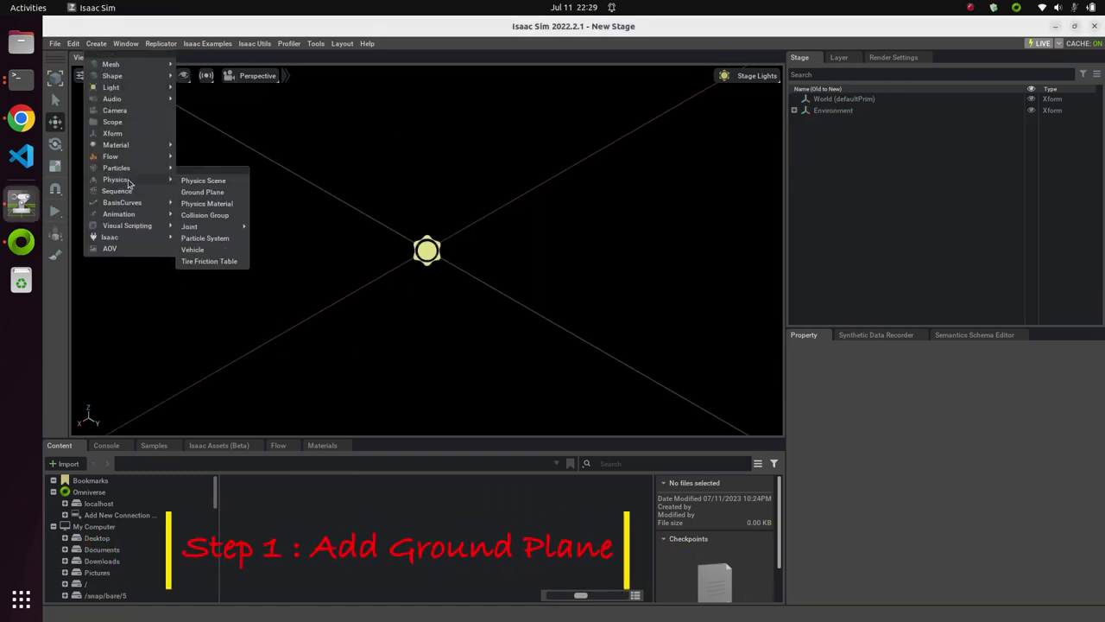
{"action": "left_click", "coordinate": [220, 194]}
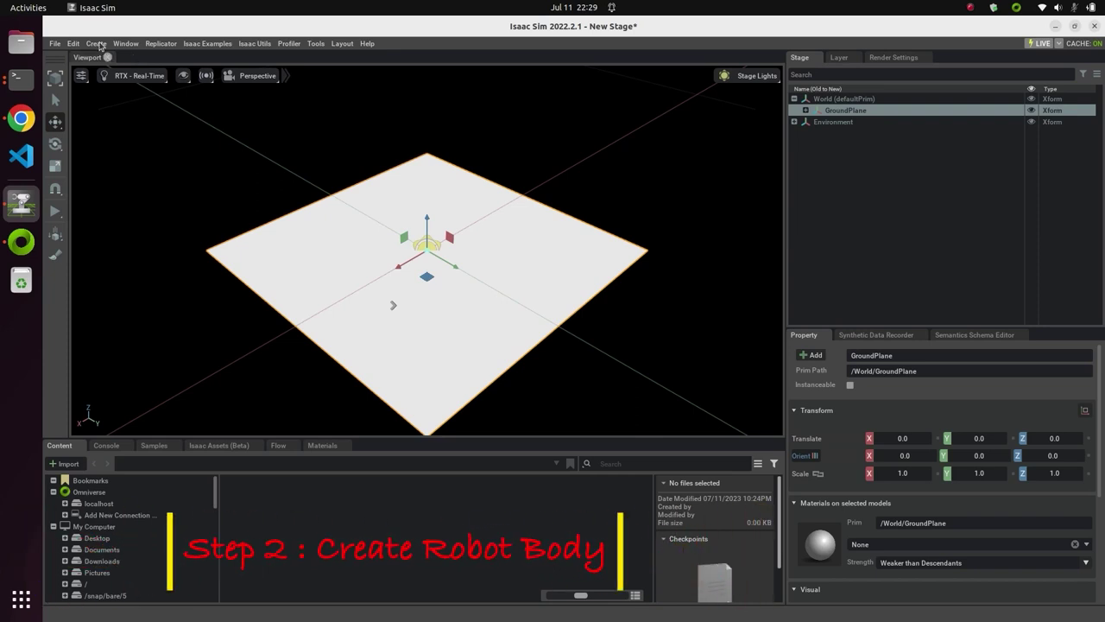
Create a cube shape for the robot body and raise it to a Z translation of 1.
{"action": "left_click", "coordinate": [96, 44]}
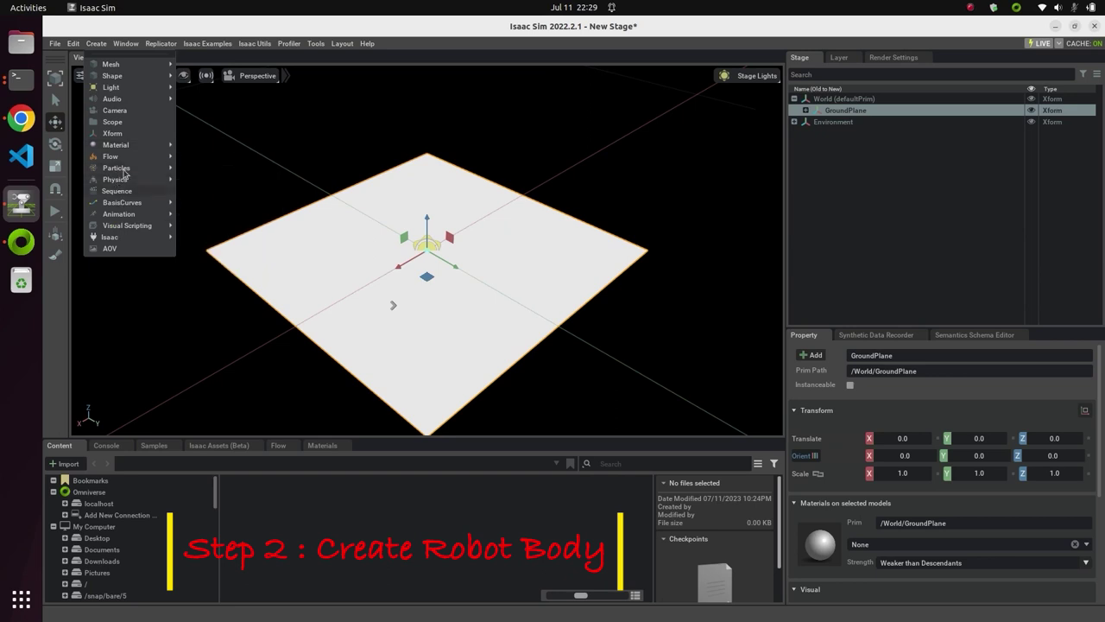
{"action": "mouse_move", "coordinate": [169, 79]}
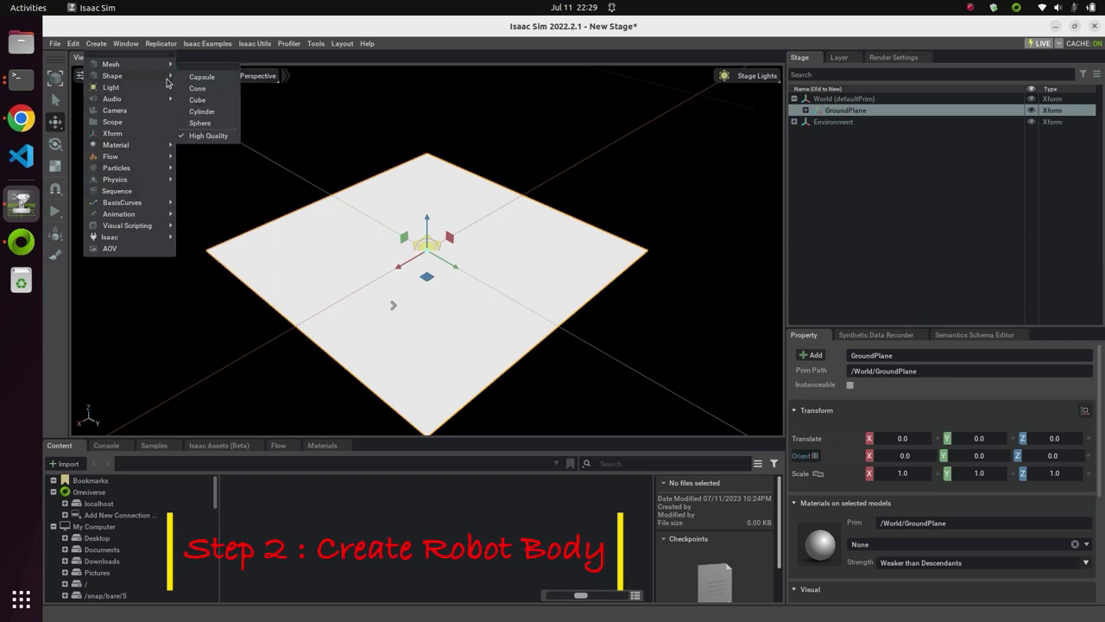
{"action": "left_click", "coordinate": [198, 101]}
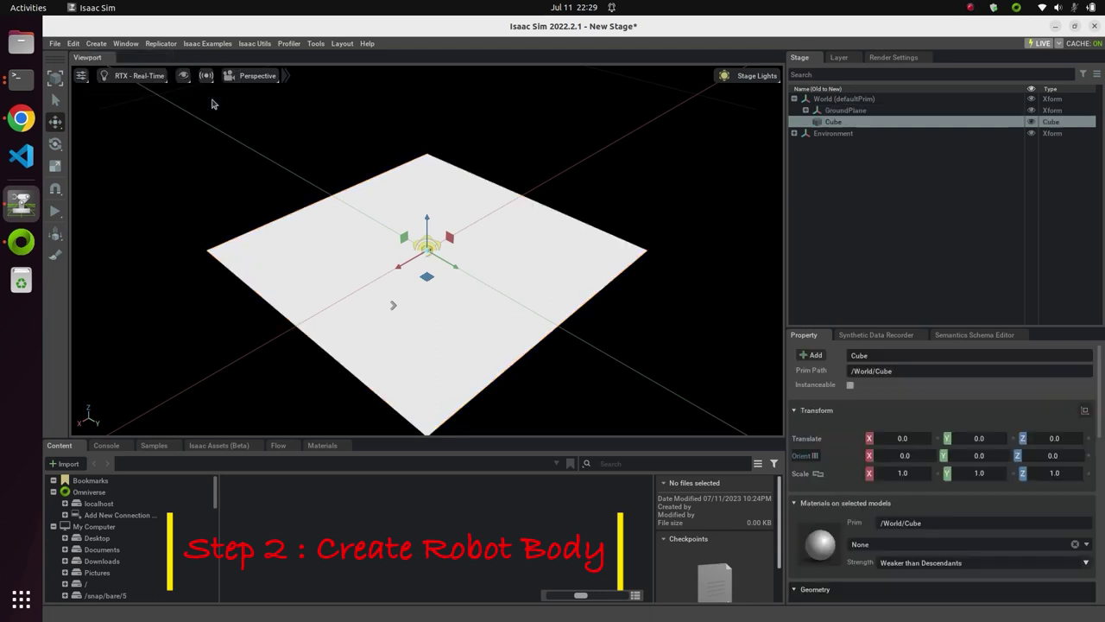
{"action": "left_click_drag", "start_coordinate": [427, 223], "coordinate": [427, 197]}
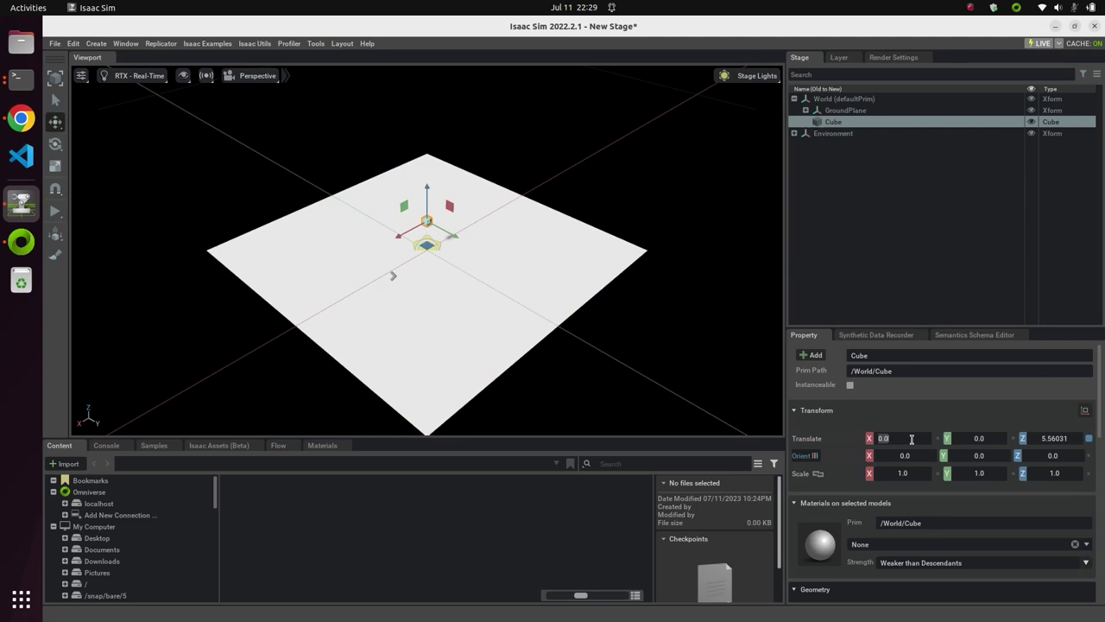
{"action": "double_click", "coordinate": [1044, 438]}
{"action": "type", "text": "1"}
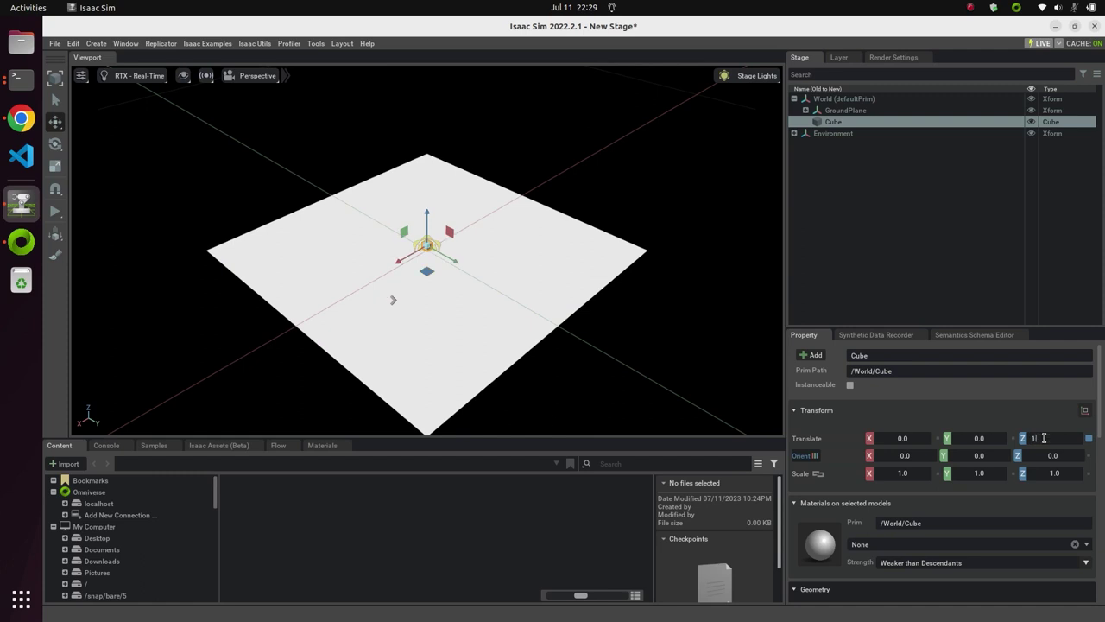
{"action": "key", "text": "Return"}
Scale the cube to 2 along X and 0.5 along Z.
{"action": "key", "text": "f"}
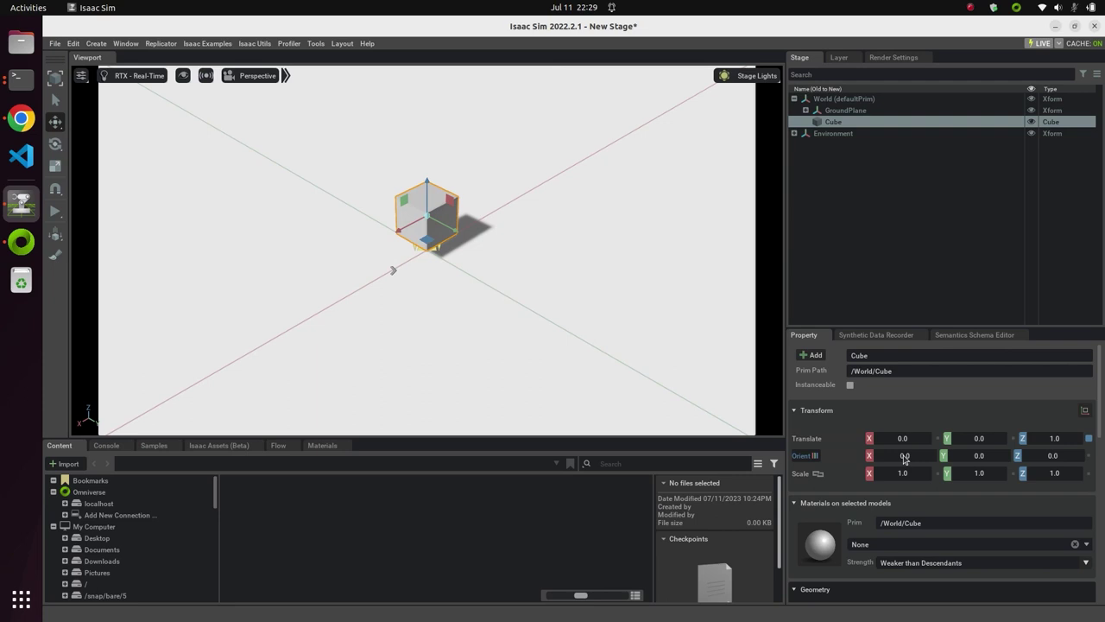
{"action": "double_click", "coordinate": [902, 473]}
{"action": "type", "text": "2"}
{"action": "key", "text": "Return"}
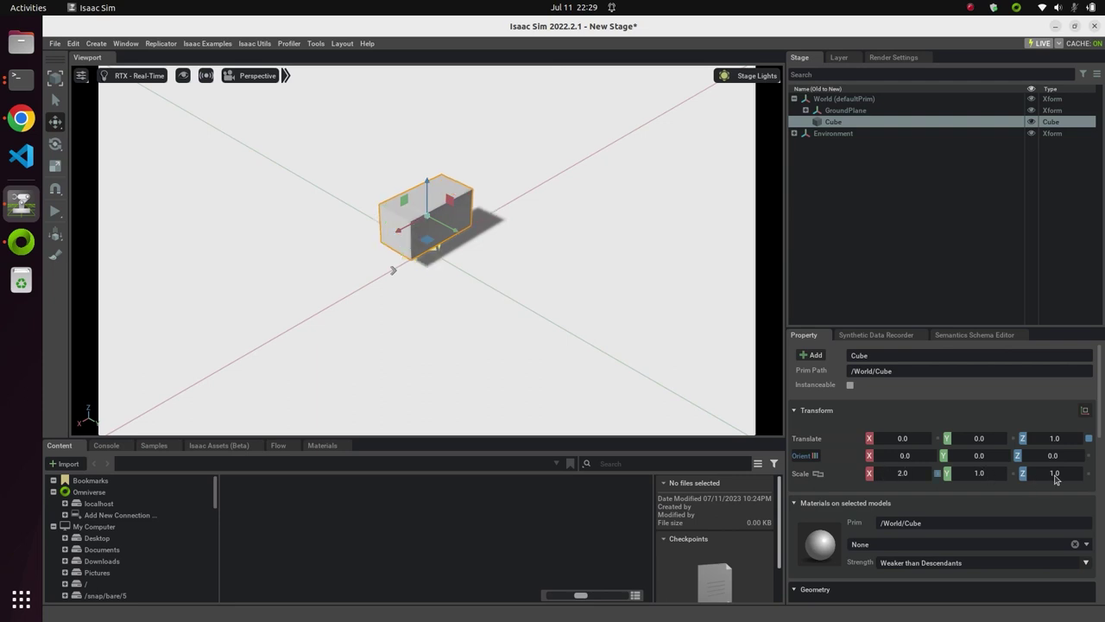
{"action": "double_click", "coordinate": [1055, 474]}
{"action": "type", "text": "0.5"}
{"action": "key", "text": "Return"}
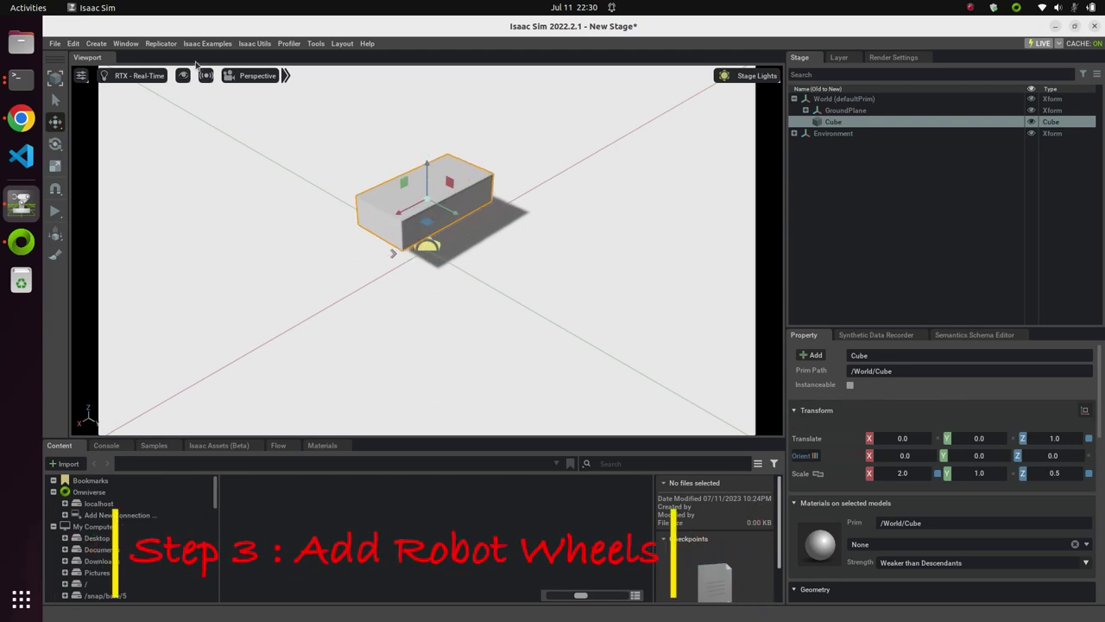
Create a cylinder shape for the first wheel and move it out beside the cube.
{"action": "left_click", "coordinate": [97, 44]}
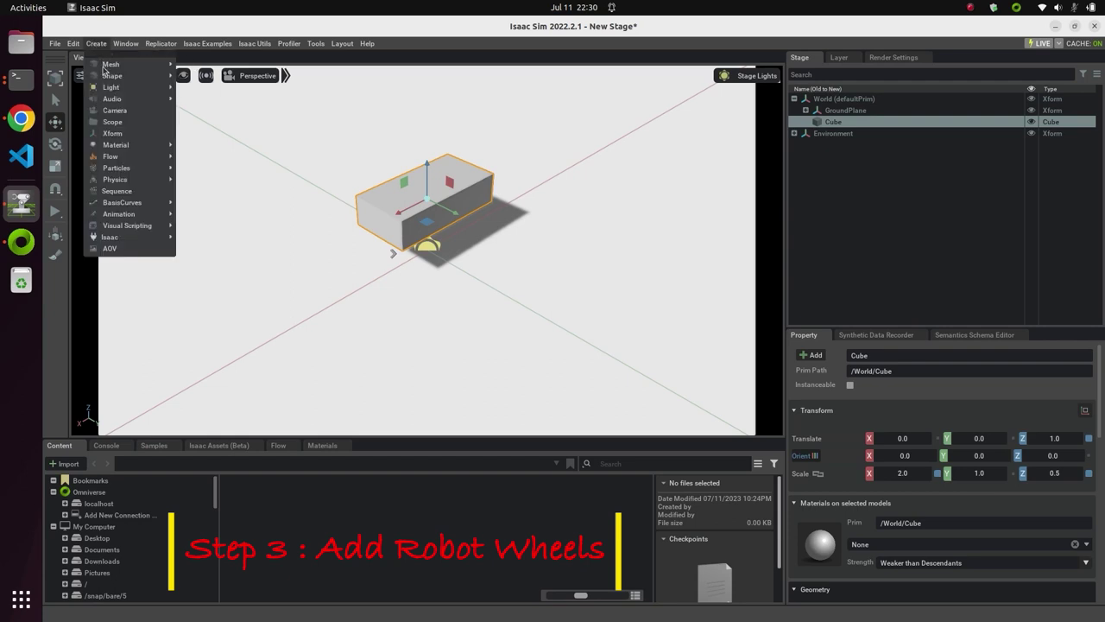
{"action": "mouse_move", "coordinate": [109, 80]}
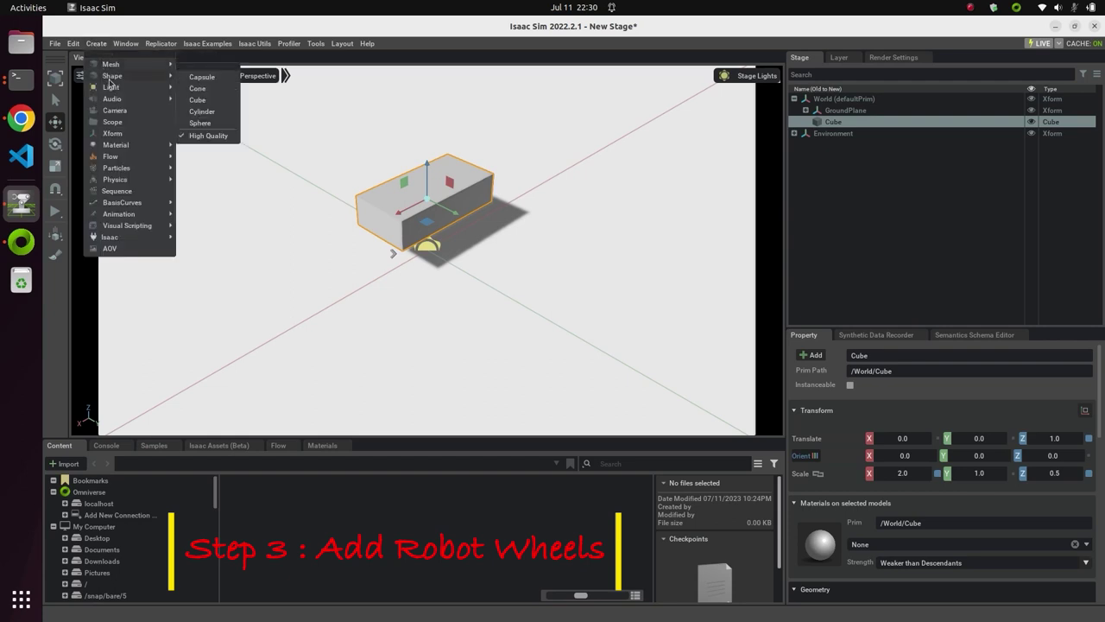
{"action": "left_click", "coordinate": [219, 111]}
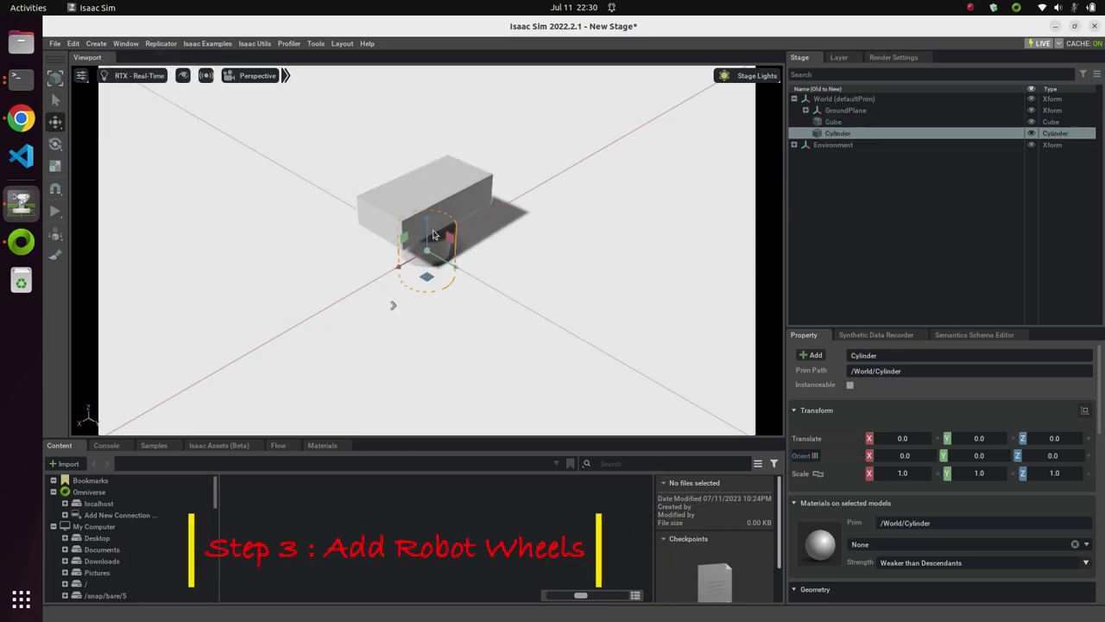
{"action": "left_click_drag", "start_coordinate": [435, 235], "coordinate": [482, 303]}
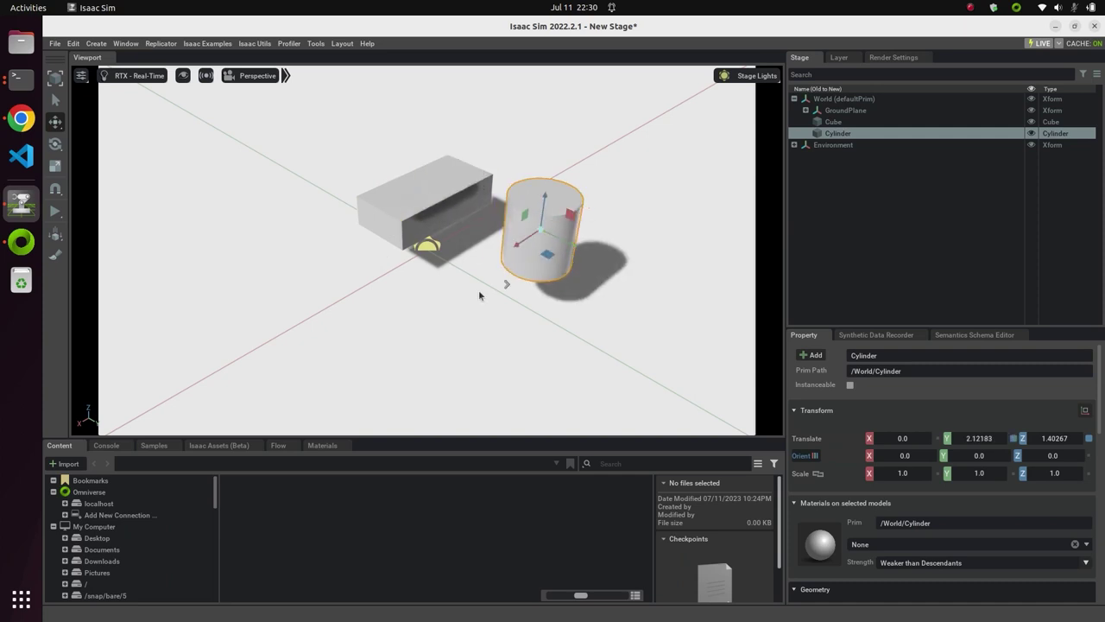
Set the cylinder's translation to X 0.5, Y 0.7 and Z 1.
{"action": "double_click", "coordinate": [908, 438]}
{"action": "type", "text": "0.5"}
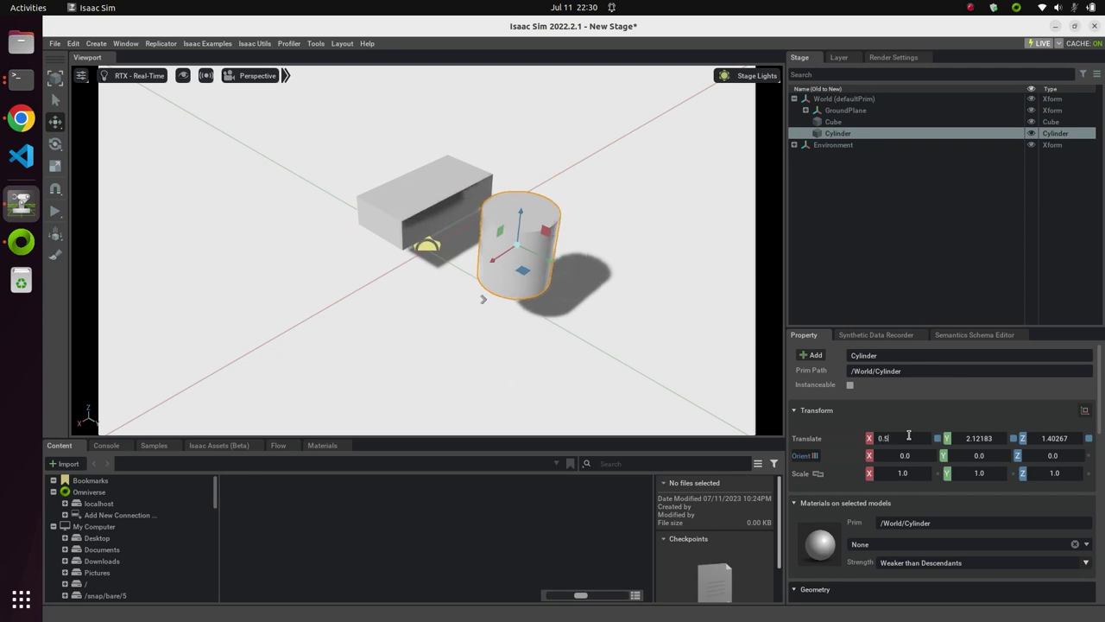
{"action": "key", "text": "Tab"}
{"action": "type", "text": "0.7"}
{"action": "key", "text": "Tab"}
{"action": "key", "text": "BackSpace"}
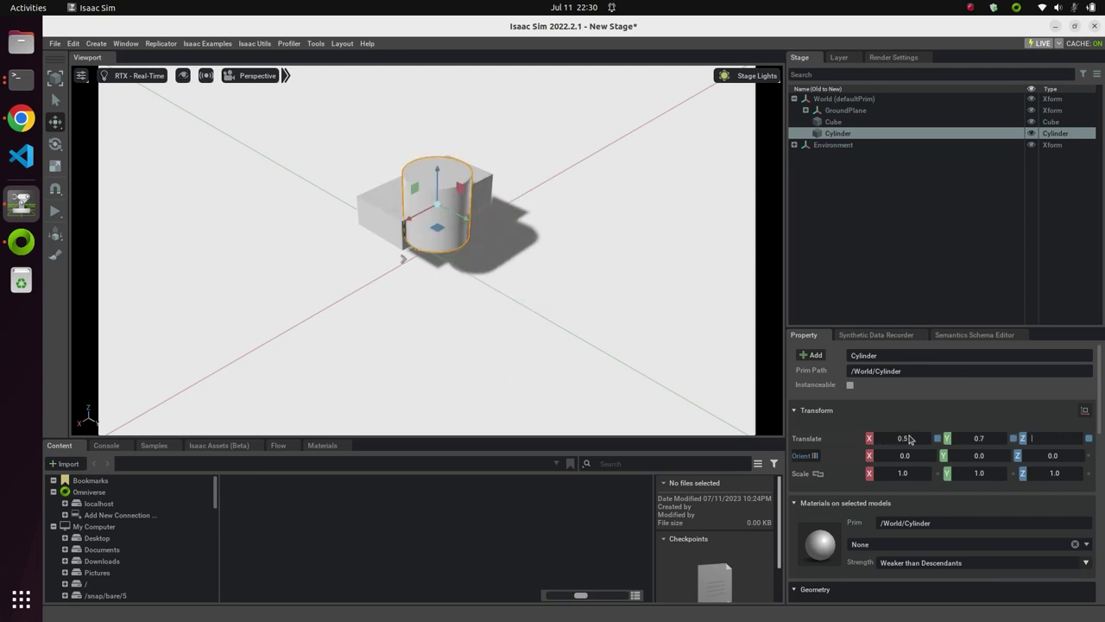
{"action": "type", "text": "1"}
{"action": "key", "text": "Tab"}
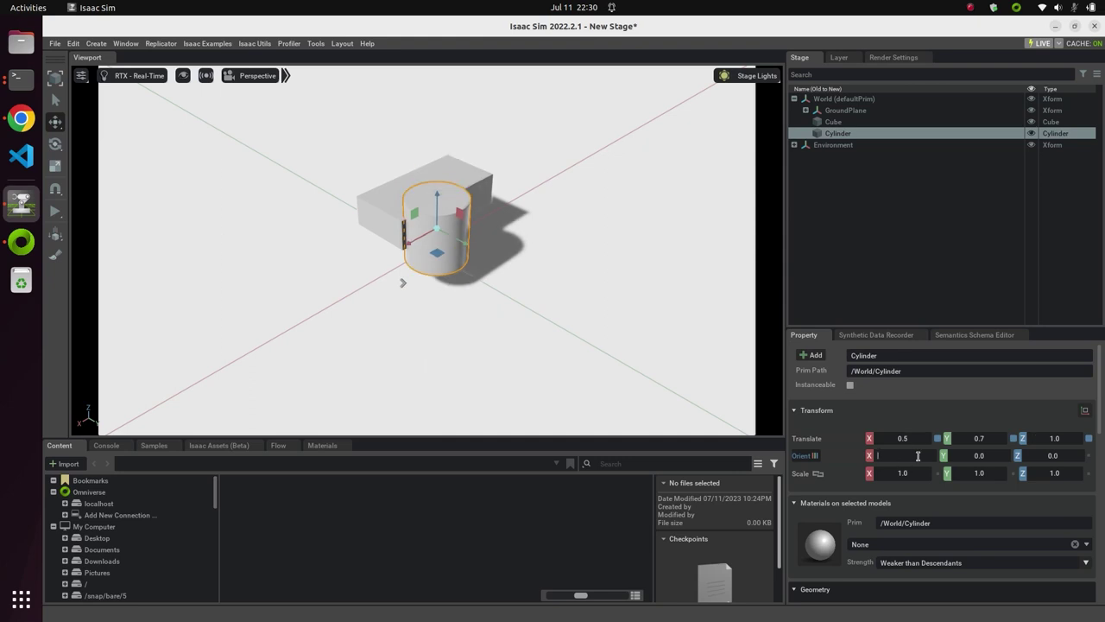
Rotate the cylinder 90 degrees about X and set its Z scale to 0.3 to form a thin wheel.
{"action": "type", "text": "90"}
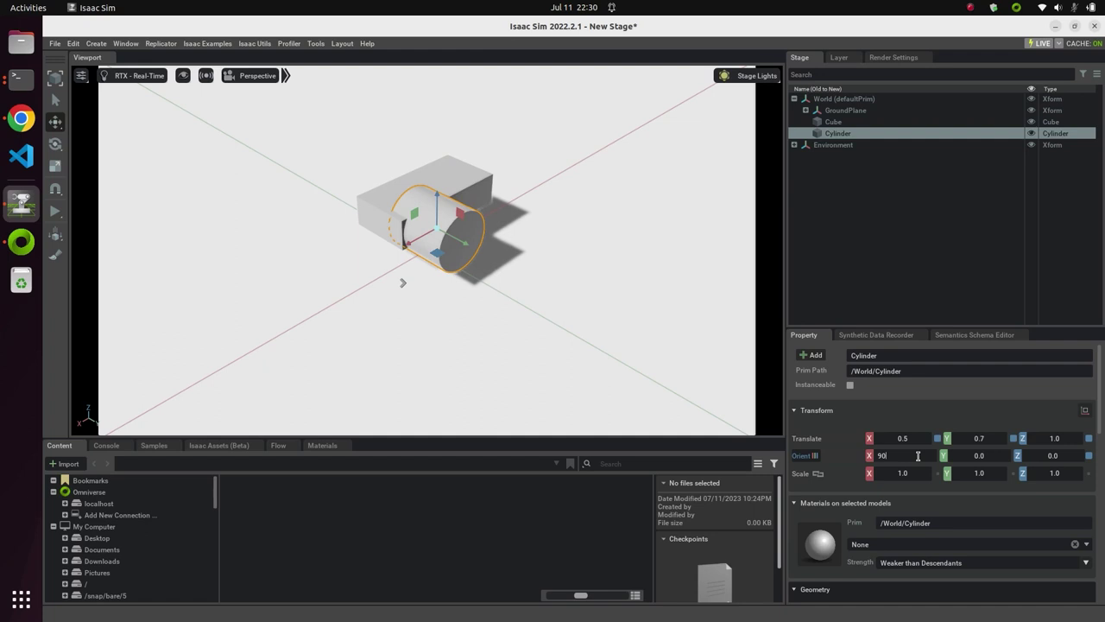
{"action": "key", "text": "Tab"}
{"action": "key", "text": "BackSpace"}
{"action": "key", "text": "BackSpace"}
{"action": "type", "text": "0"}
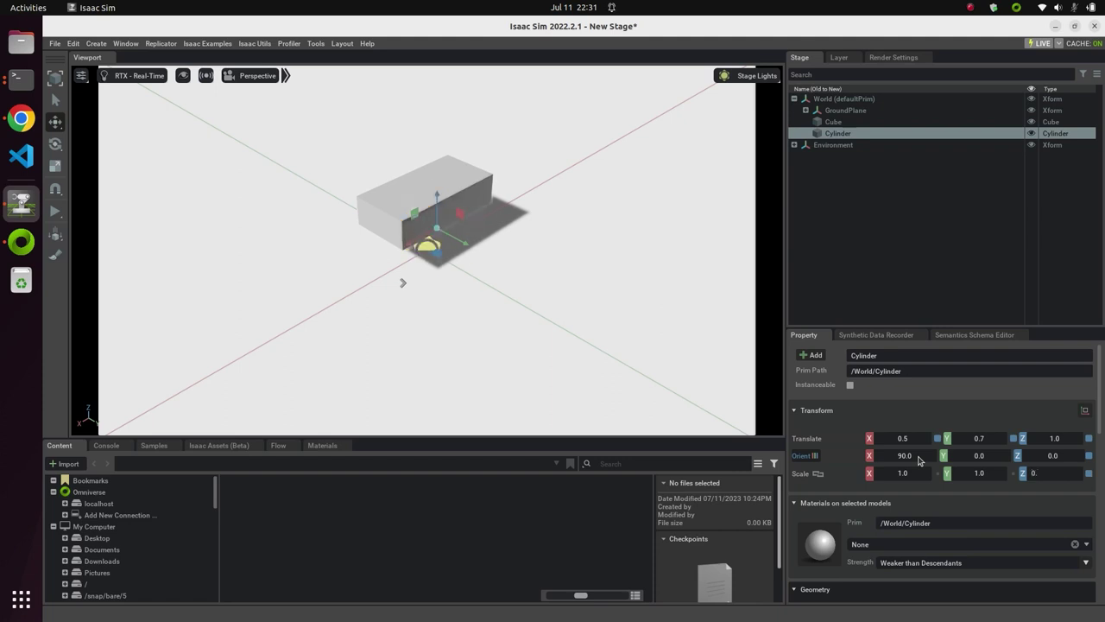
{"action": "type", "text": ".3"}
{"action": "key", "text": "Return"}
{"action": "key", "text": "f"}
{"action": "left_click_drag", "start_coordinate": [337, 251], "coordinate": [646, 360], "text": "alt"}
{"action": "left_click", "coordinate": [646, 360]}
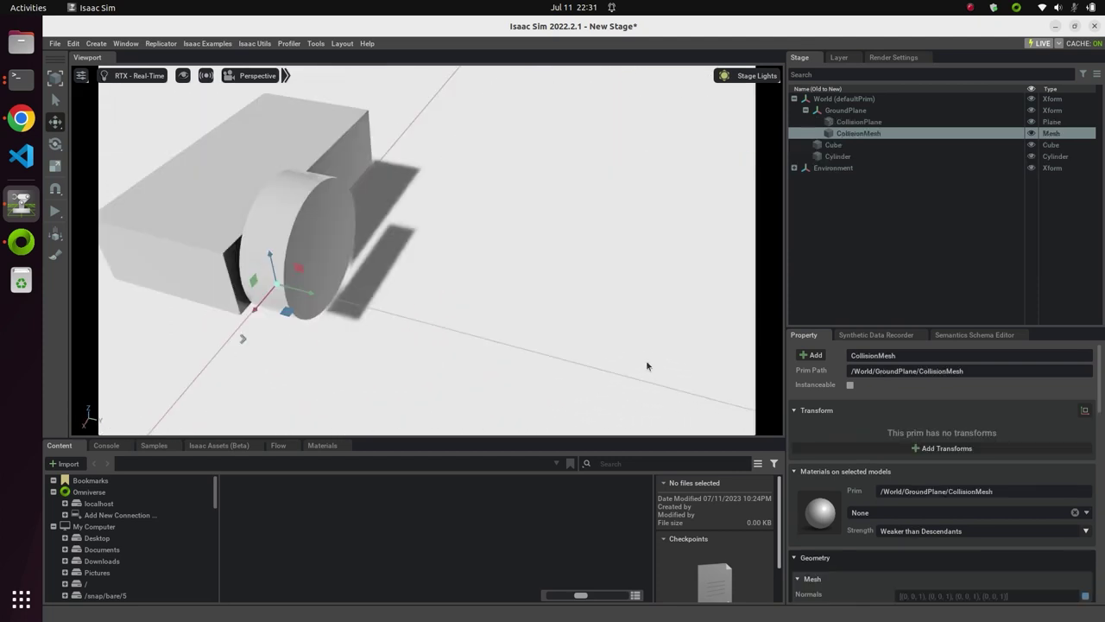
{"action": "left_click_drag", "start_coordinate": [585, 323], "coordinate": [636, 351], "text": "alt"}
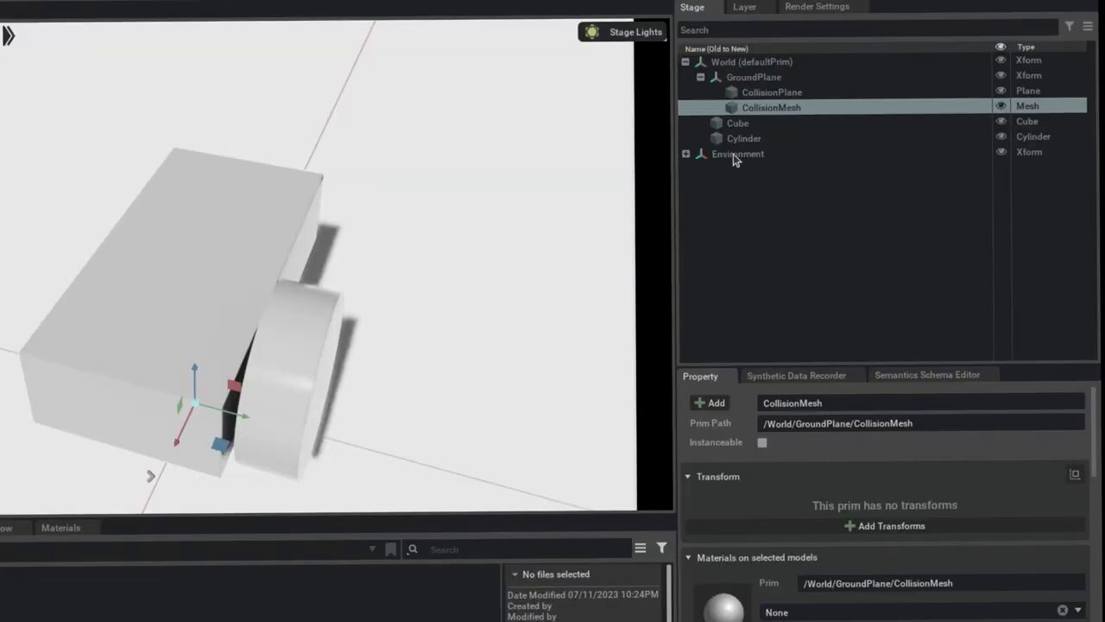
Apply the Rigid Body with Colliders Preset physics to the cube.
{"action": "left_click", "coordinate": [755, 121]}
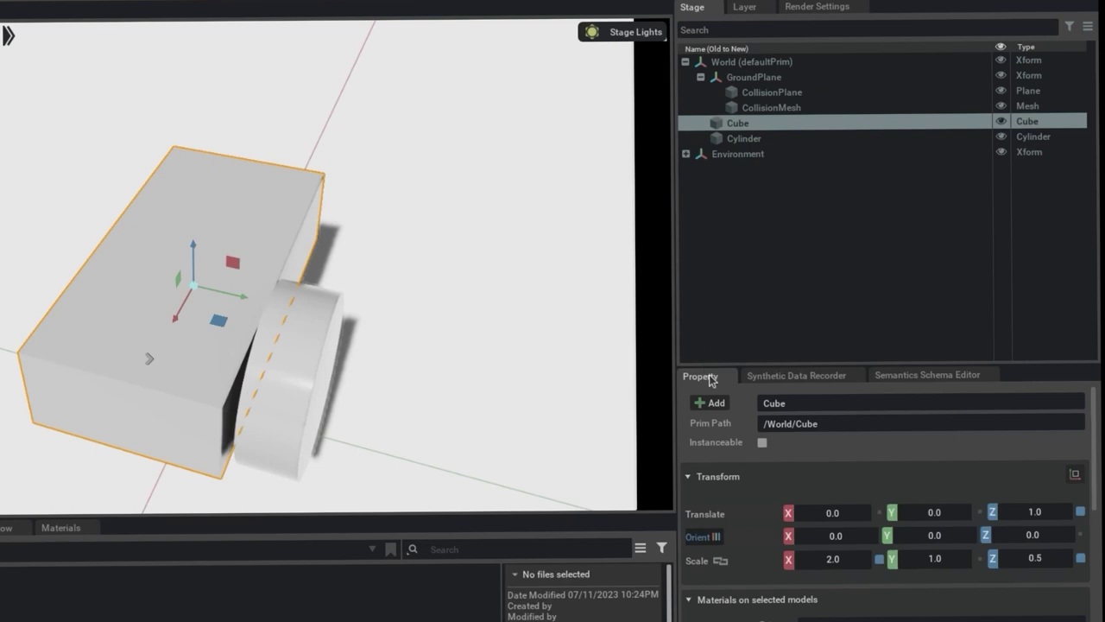
{"action": "left_click", "coordinate": [712, 402]}
{"action": "mouse_move", "coordinate": [754, 576]}
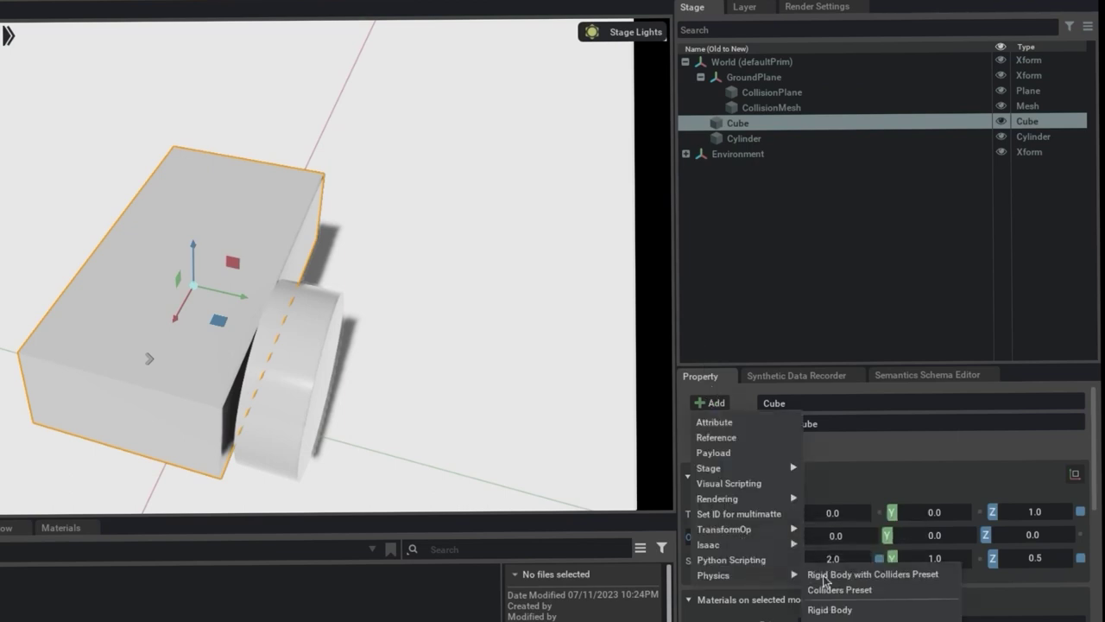
{"action": "left_click", "coordinate": [862, 575]}
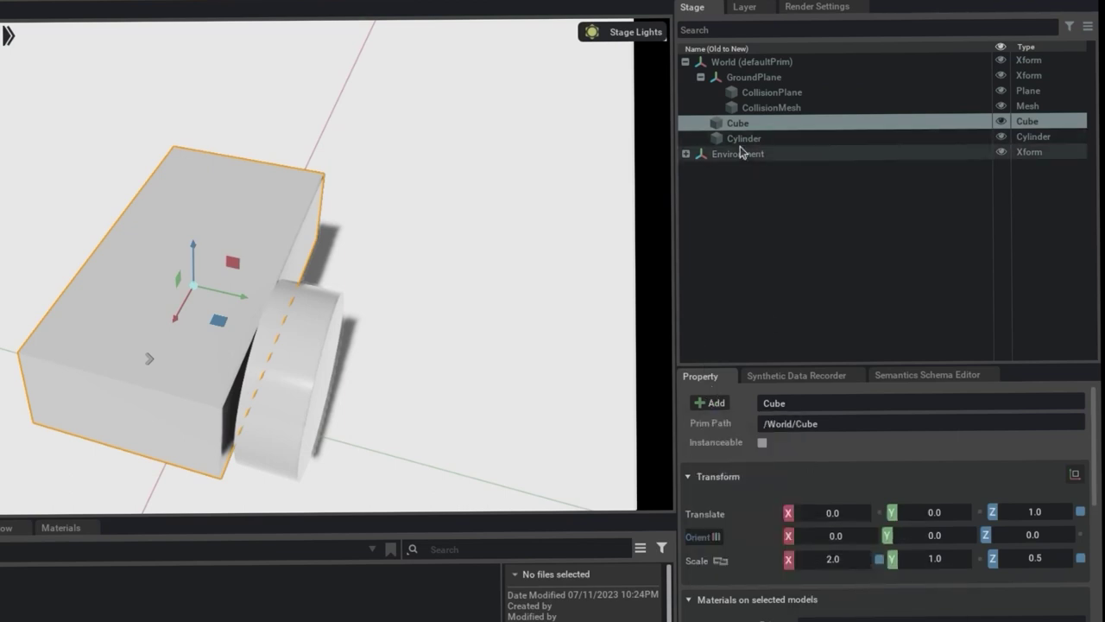
Apply the Rigid Body with Colliders Preset physics to the cylinder.
{"action": "left_click", "coordinate": [741, 142]}
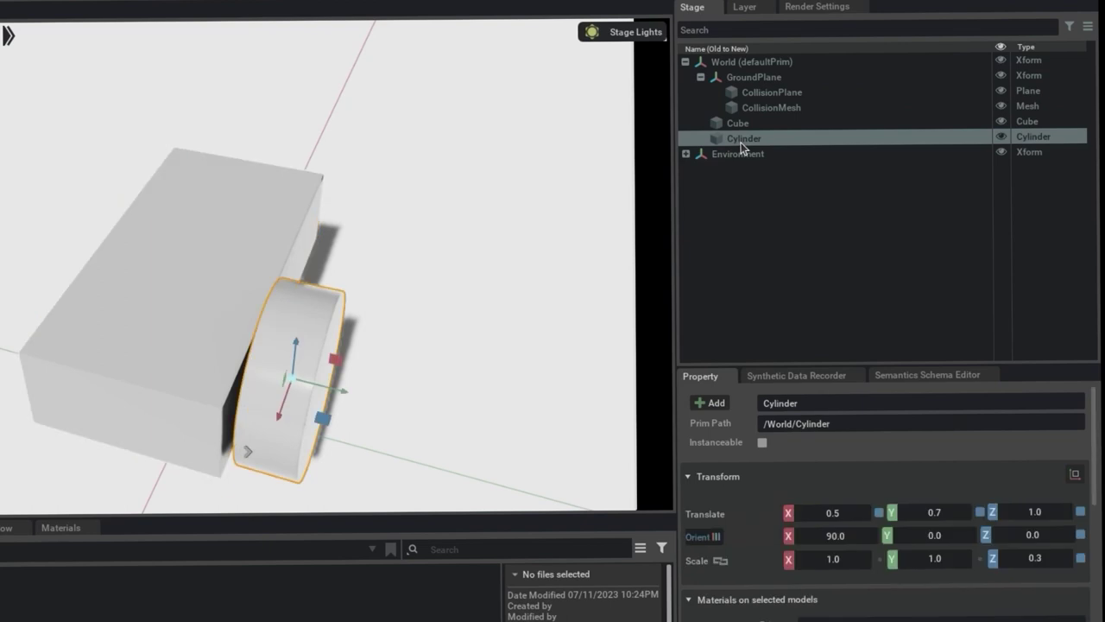
{"action": "left_click", "coordinate": [718, 402]}
{"action": "mouse_move", "coordinate": [752, 575]}
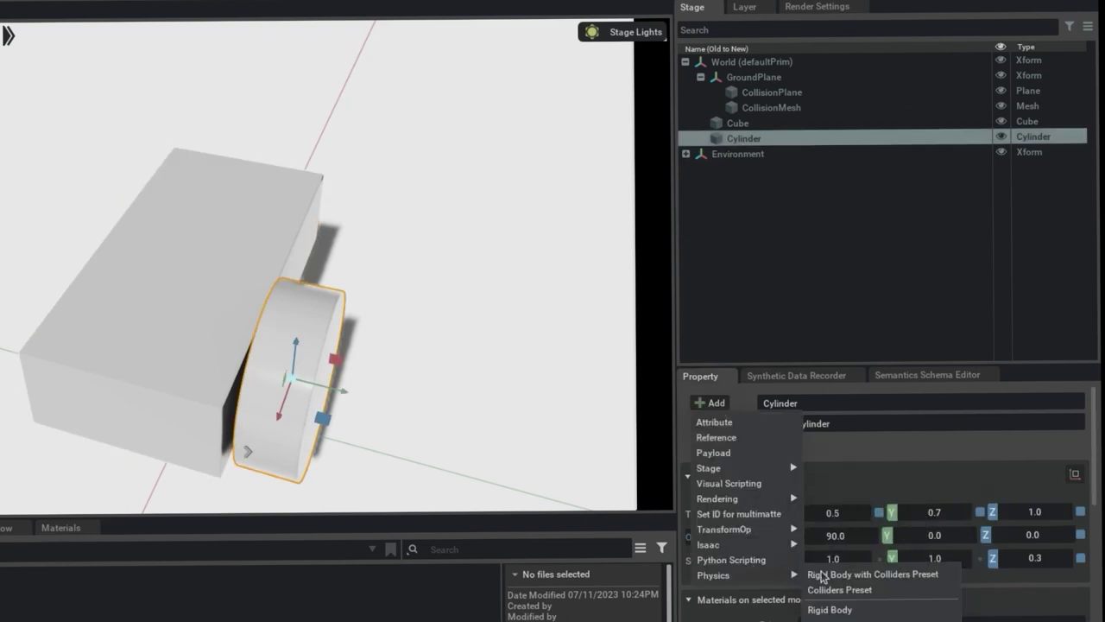
{"action": "left_click", "coordinate": [850, 575]}
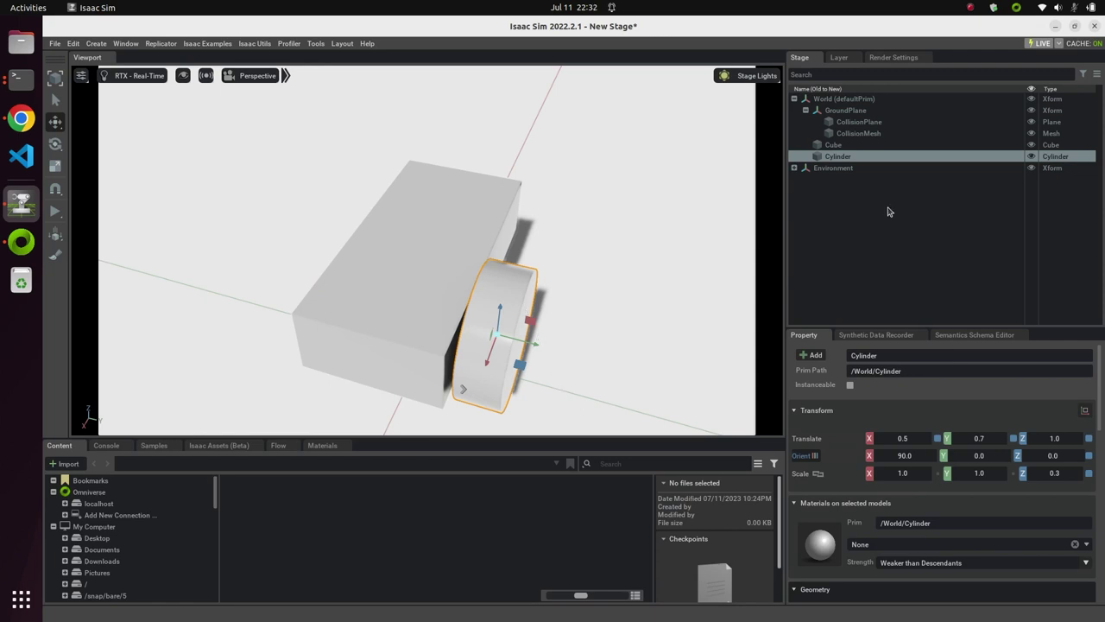
Create a physics material of the Rigid Body Material type.
{"action": "left_click", "coordinate": [96, 43]}
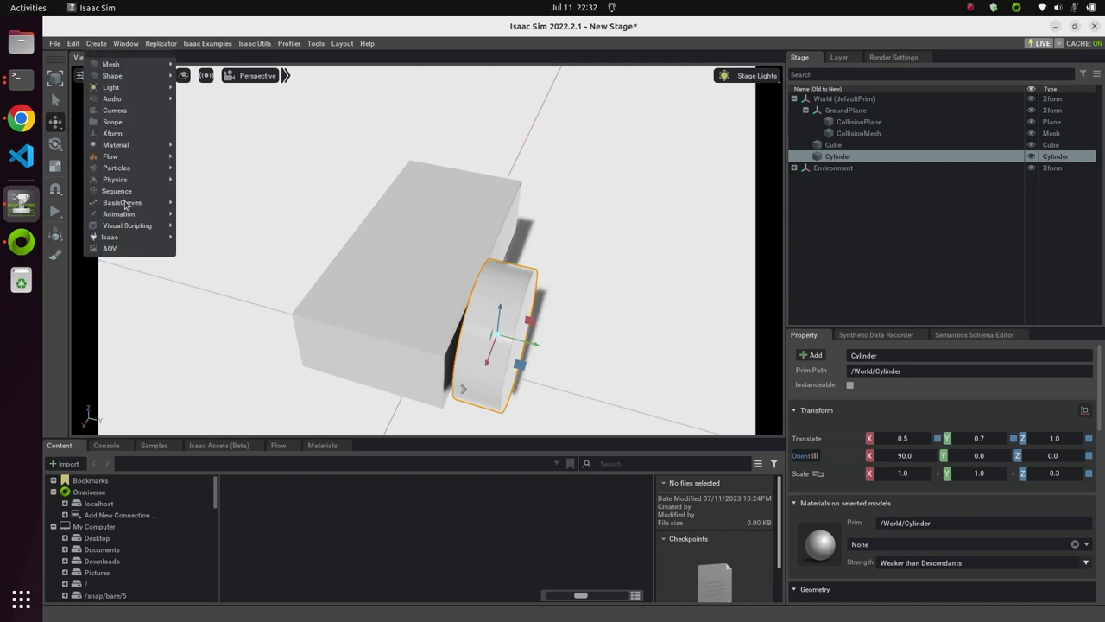
{"action": "mouse_move", "coordinate": [138, 182]}
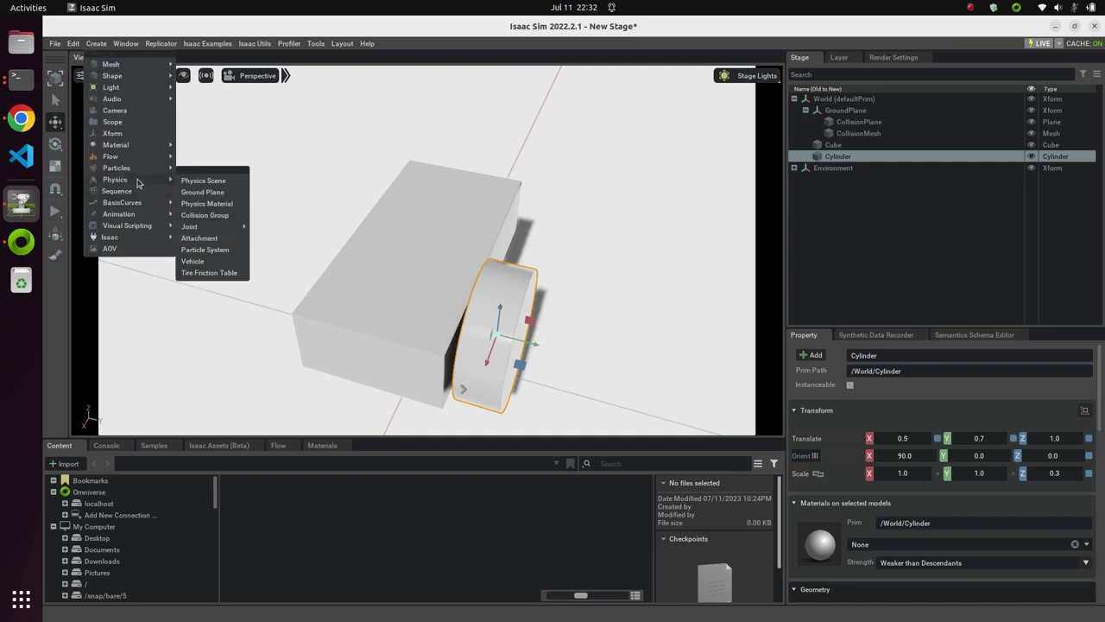
{"action": "left_click", "coordinate": [204, 204]}
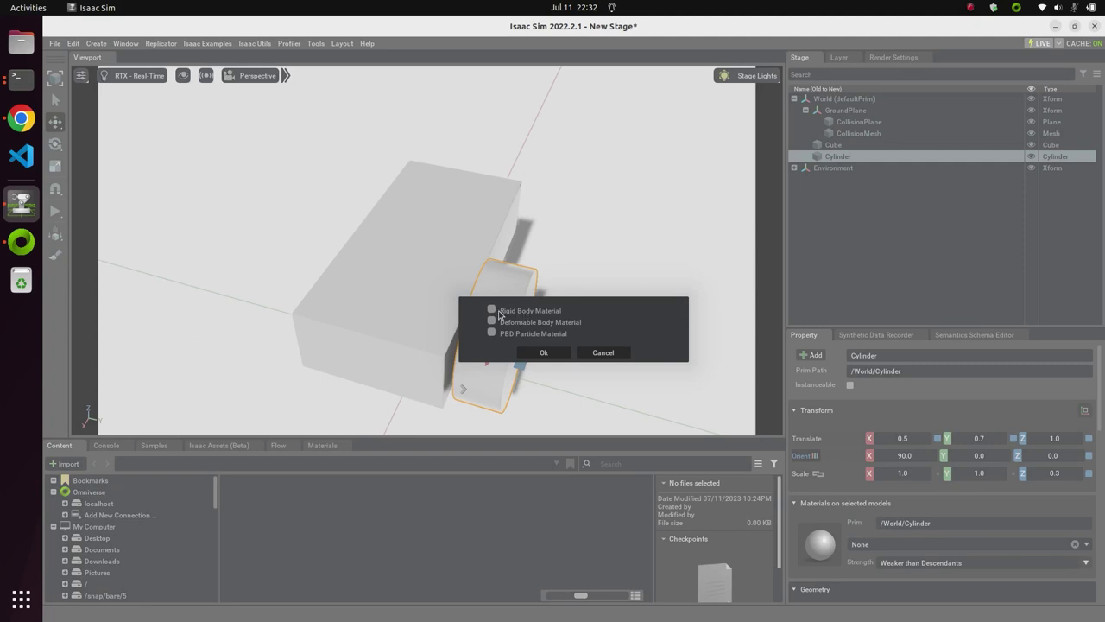
{"action": "left_click", "coordinate": [492, 310]}
{"action": "left_click", "coordinate": [544, 353]}
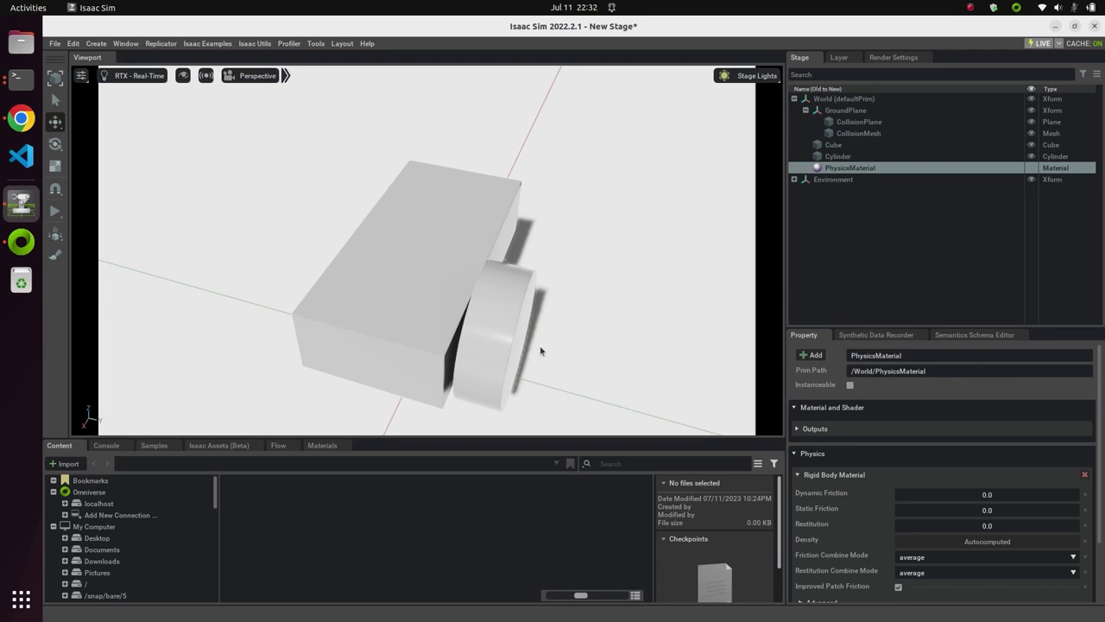
Assign the PhysicsMaterial to the cube as its material.
{"action": "left_click", "coordinate": [391, 266]}
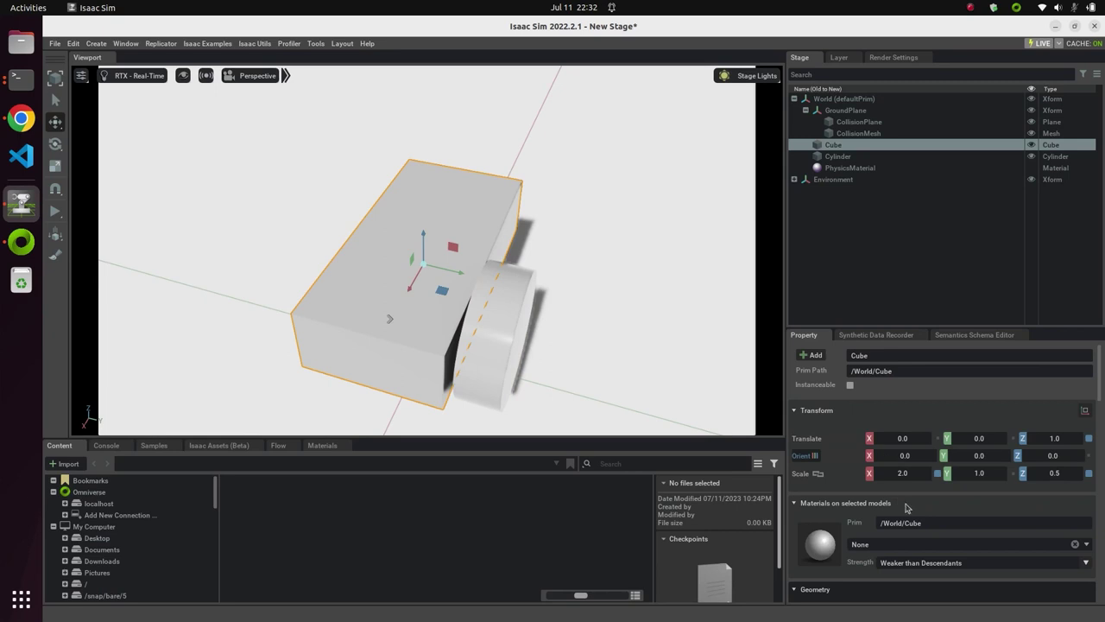
{"action": "scroll", "coordinate": [907, 508], "scroll_direction": "down", "scroll_amount": 1}
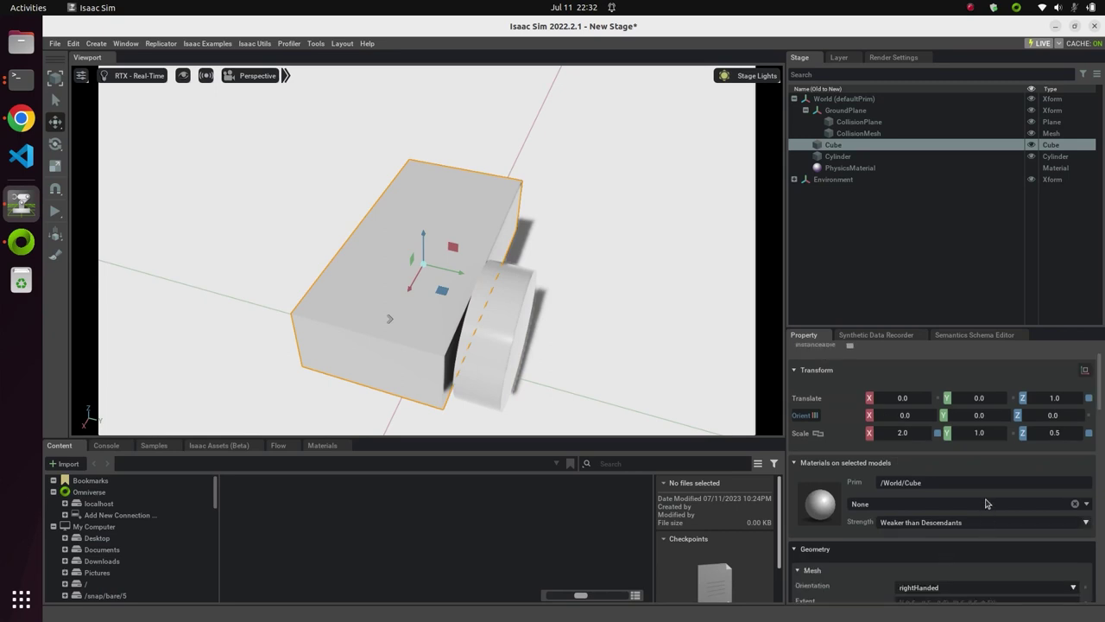
{"action": "left_click", "coordinate": [988, 506]}
{"action": "left_click", "coordinate": [958, 550]}
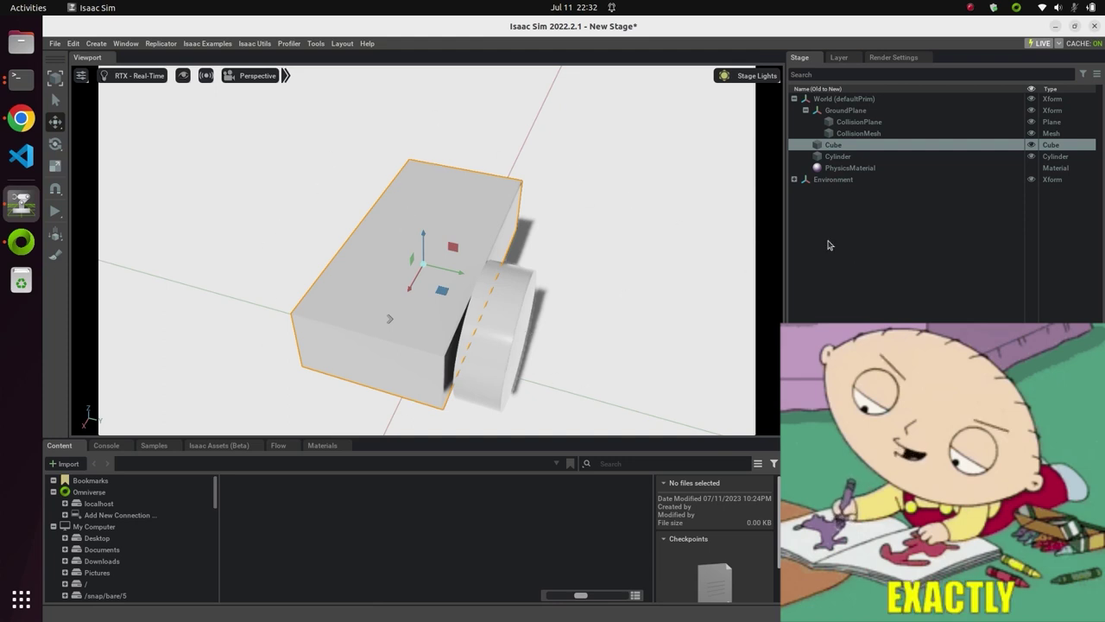
Create two OmniPBR materials in the stage.
{"action": "left_click", "coordinate": [749, 273]}
{"action": "left_click", "coordinate": [96, 43]}
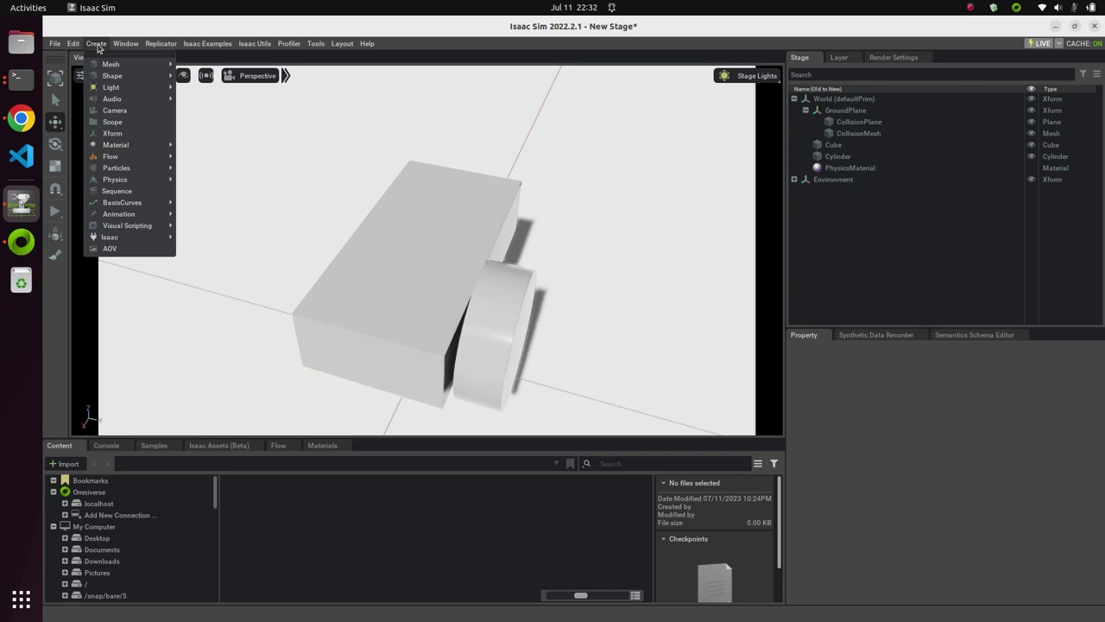
{"action": "mouse_move", "coordinate": [116, 145]}
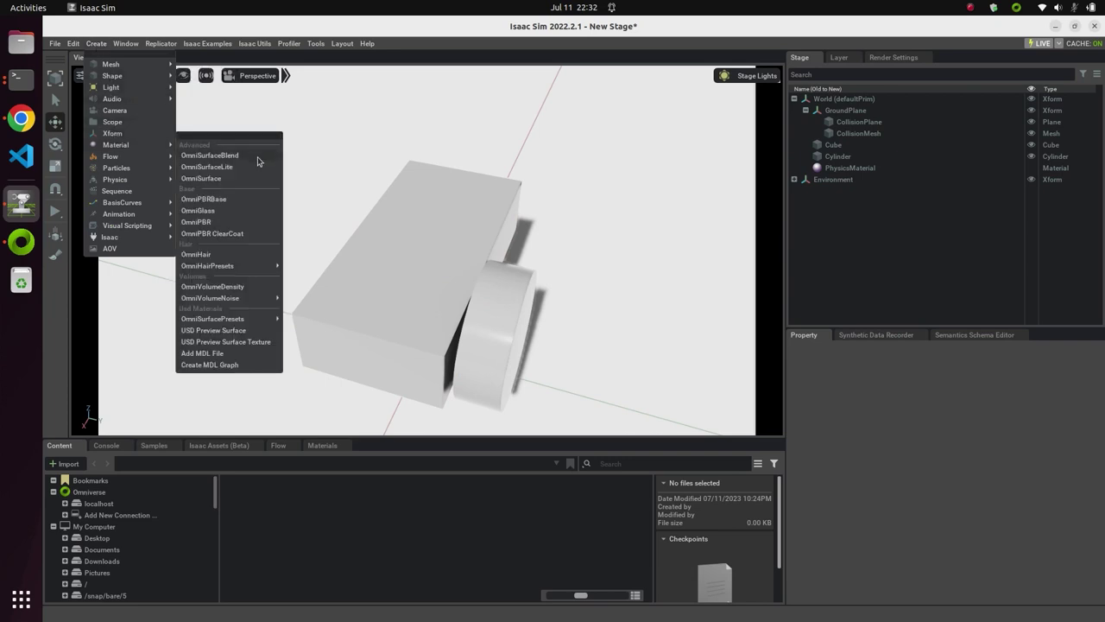
{"action": "left_click", "coordinate": [223, 224]}
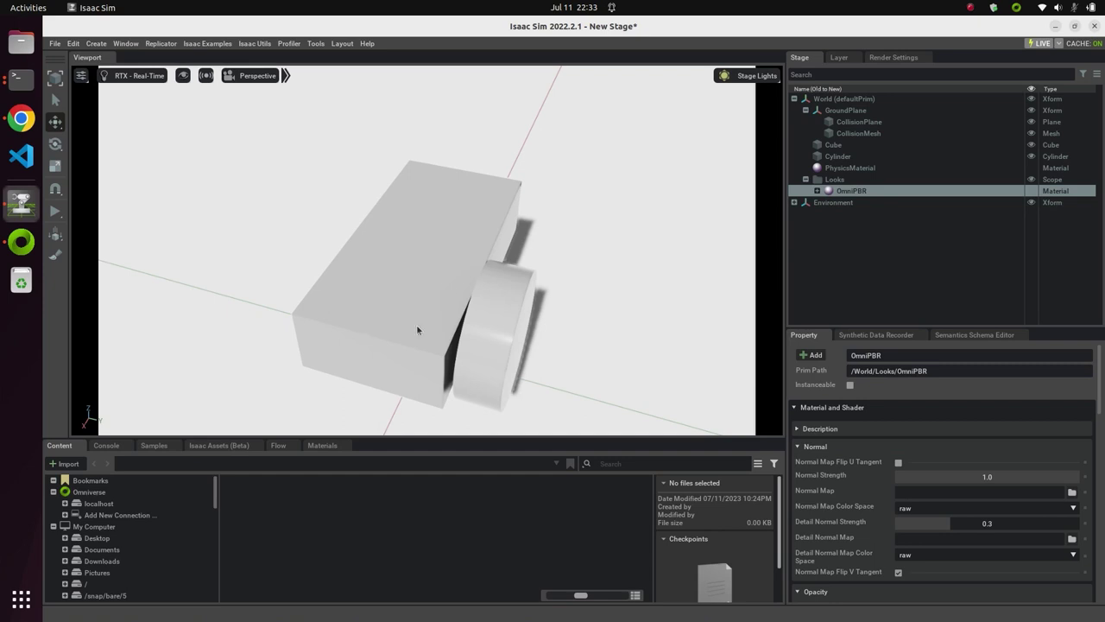
{"action": "left_click", "coordinate": [95, 45]}
{"action": "mouse_move", "coordinate": [145, 147]}
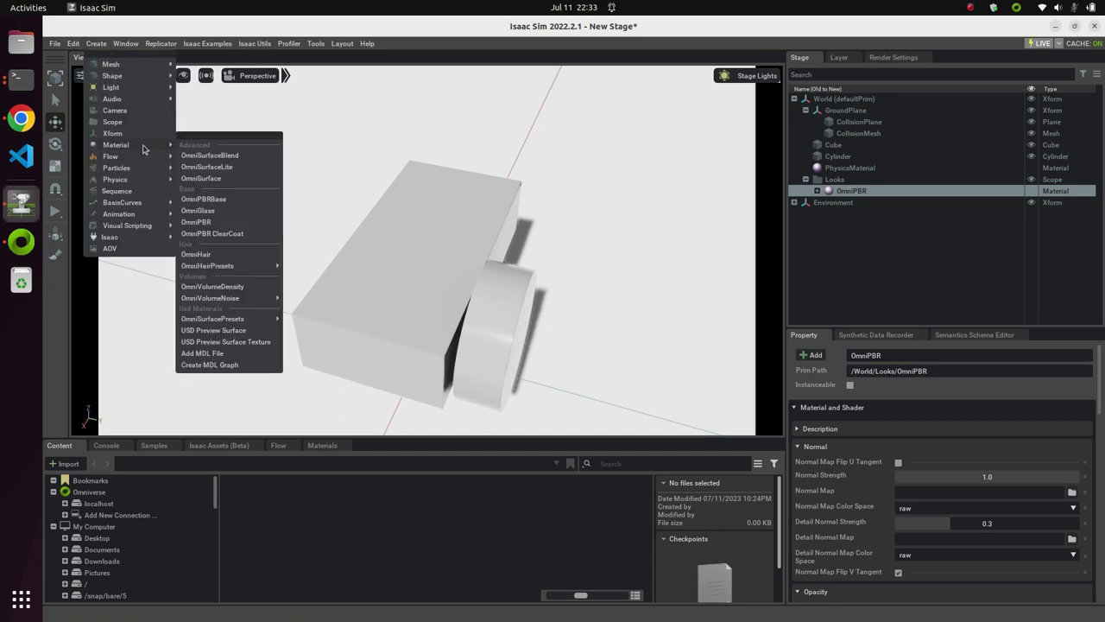
{"action": "left_click", "coordinate": [216, 223]}
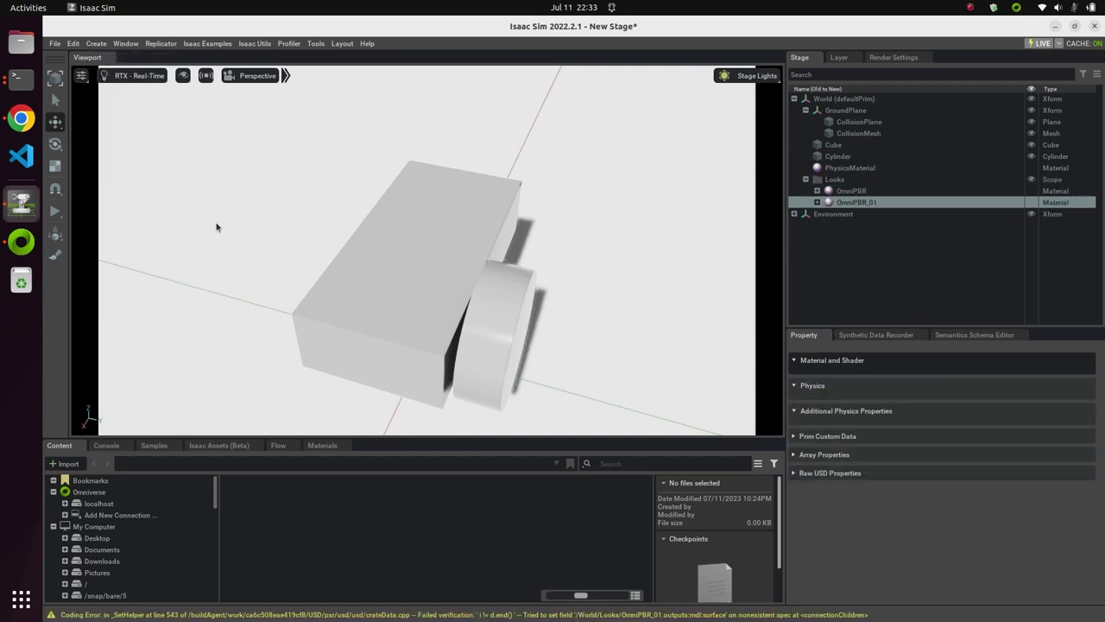
Rename the first OmniPBR material as Body_material.
{"action": "right_click", "coordinate": [864, 190]}
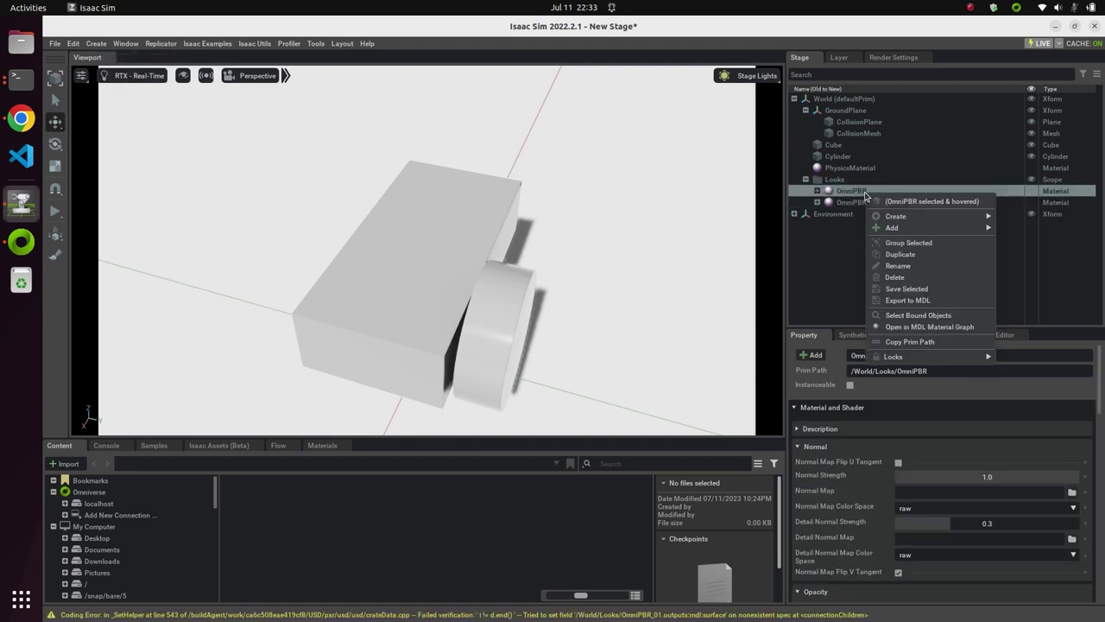
{"action": "left_click", "coordinate": [894, 265]}
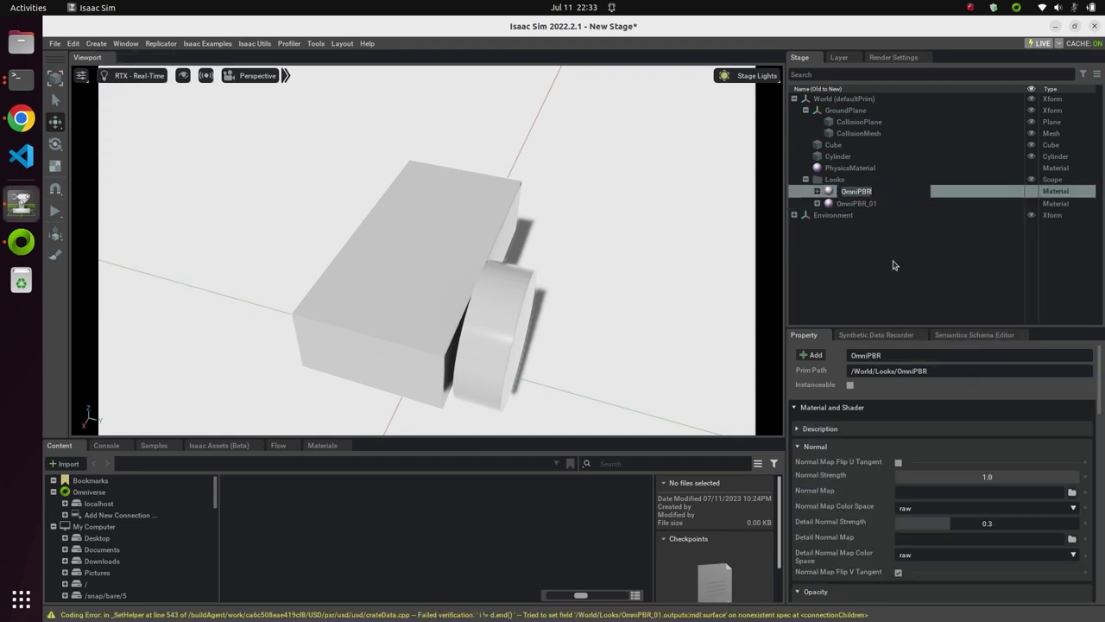
{"action": "type", "text": "Body_mate"}
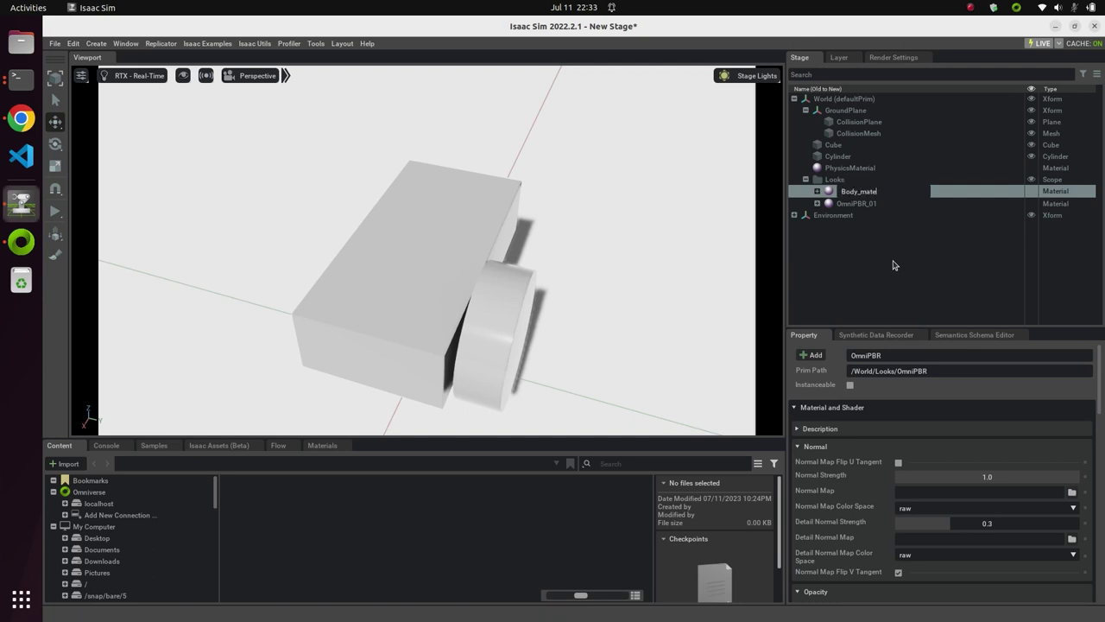
{"action": "type", "text": "rial"}
{"action": "key", "text": "Return"}
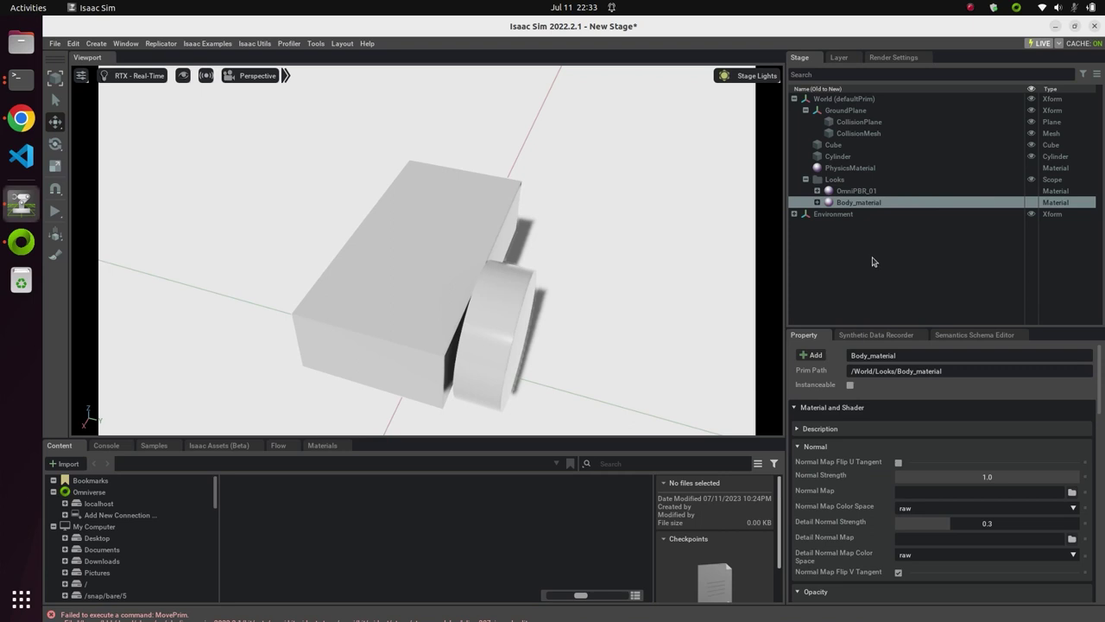
Try to rename the OmniPBR_01 material as wheel_material.
{"action": "left_click", "coordinate": [850, 191]}
{"action": "right_click", "coordinate": [851, 192]}
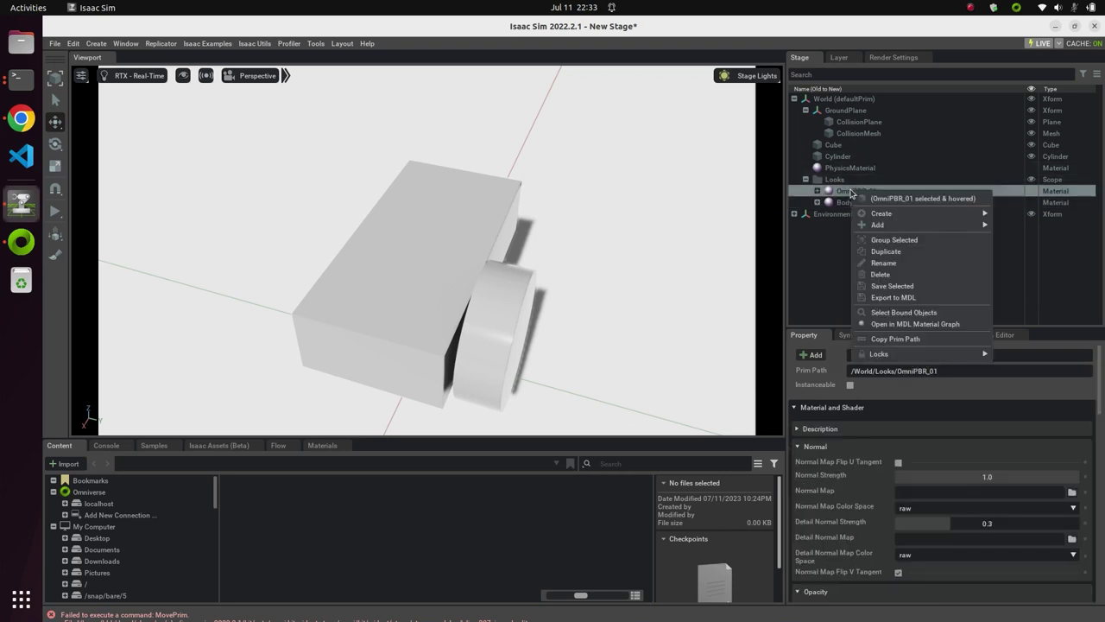
{"action": "left_click", "coordinate": [896, 264]}
{"action": "type", "text": "wheel"}
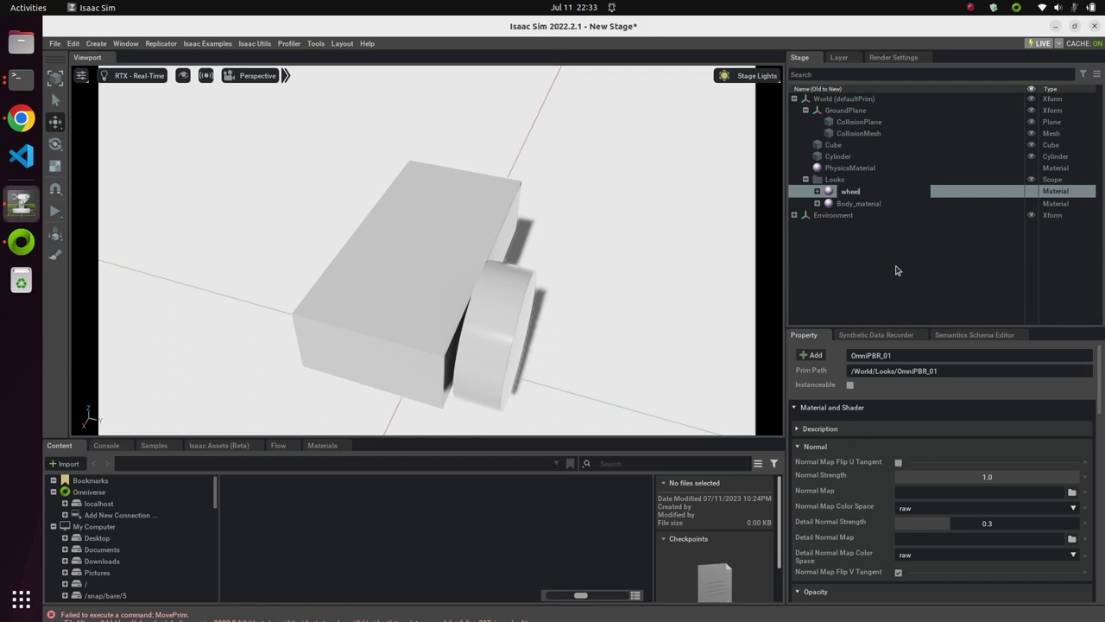
{"action": "type", "text": "_material"}
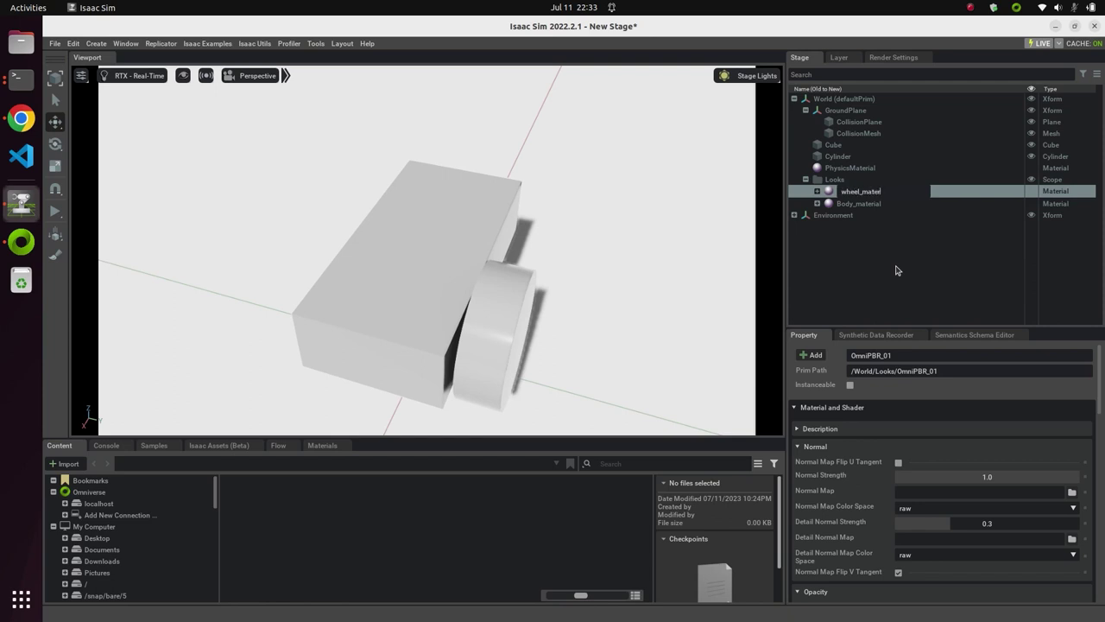
{"action": "key", "text": "shift+Left"}
{"action": "key", "text": "shift+Left"}
{"action": "key", "text": "shift+Left"}
{"action": "key", "text": "shift+Left"}
{"action": "key", "text": "shift+Left"}
{"action": "key", "text": "shift+Left"}
{"action": "key", "text": "shift+Left"}
{"action": "key", "text": "shift+Left"}
{"action": "key", "text": "shift+Left"}
{"action": "key", "text": "shift+Left"}
{"action": "key", "text": "shift+Left"}
{"action": "key", "text": "shift+Left"}
{"action": "key", "text": "shift+Left"}
{"action": "key", "text": "shift+Left"}
{"action": "key", "text": "Return"}
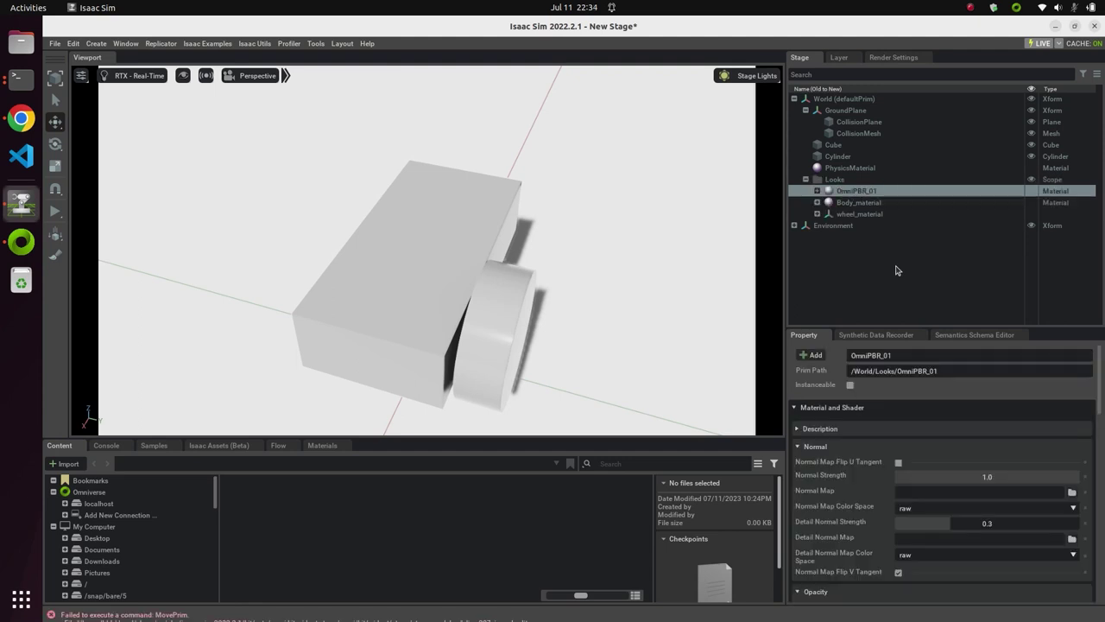
Delete the stray wheel_material prim under Looks and rename the OmniPBR_01 material as wheel_material.
{"action": "left_click", "coordinate": [862, 216]}
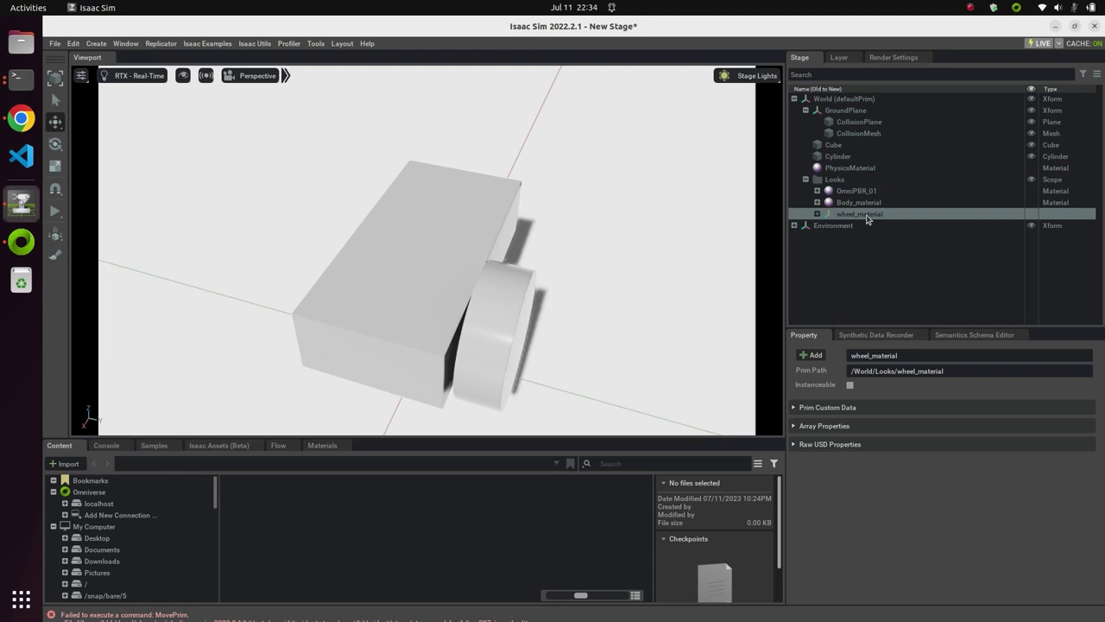
{"action": "key", "text": "Delete"}
{"action": "left_click", "coordinate": [860, 191]}
{"action": "right_click", "coordinate": [860, 191]}
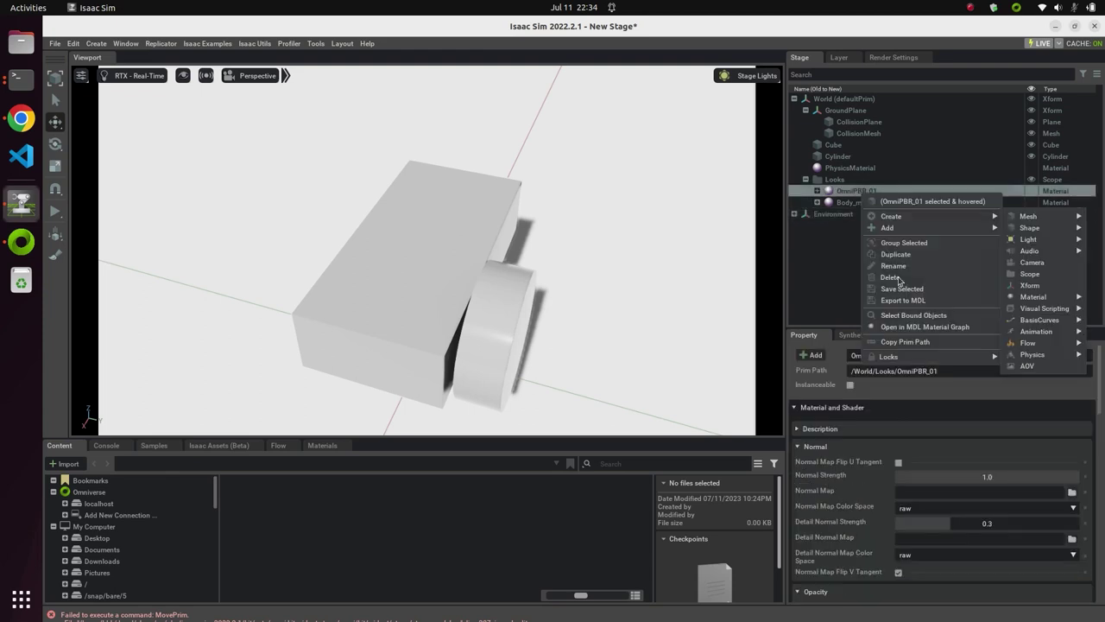
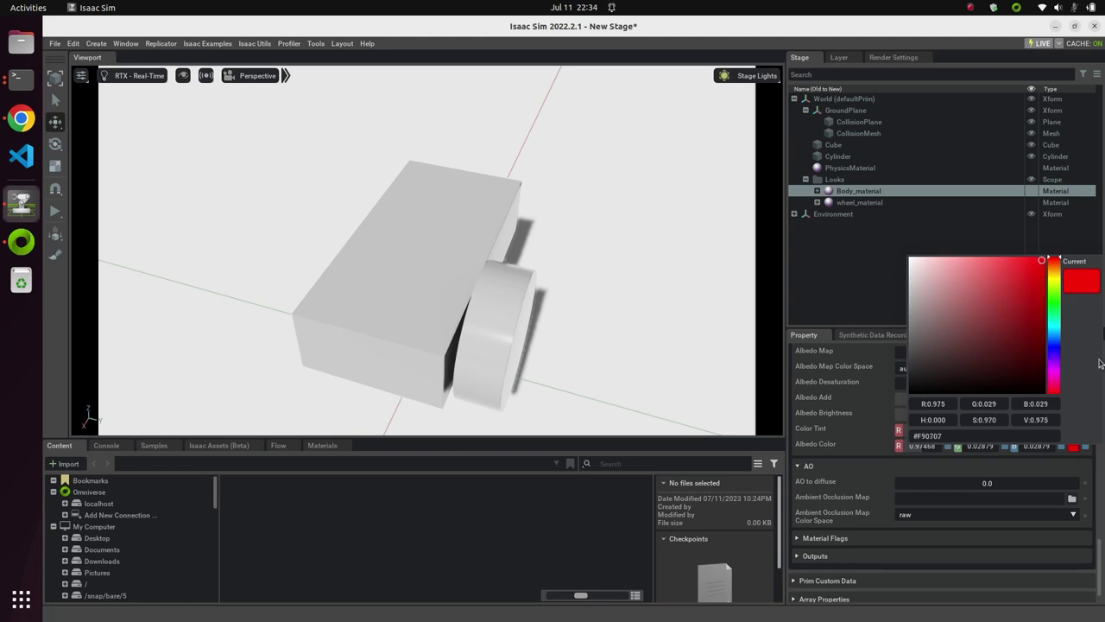
Set the albedo color of Body_material to red (#F90707) and that of wheel_material to bright green (R 0.25373, G 1.0, B 0.0).
{"action": "left_click", "coordinate": [1041, 469]}
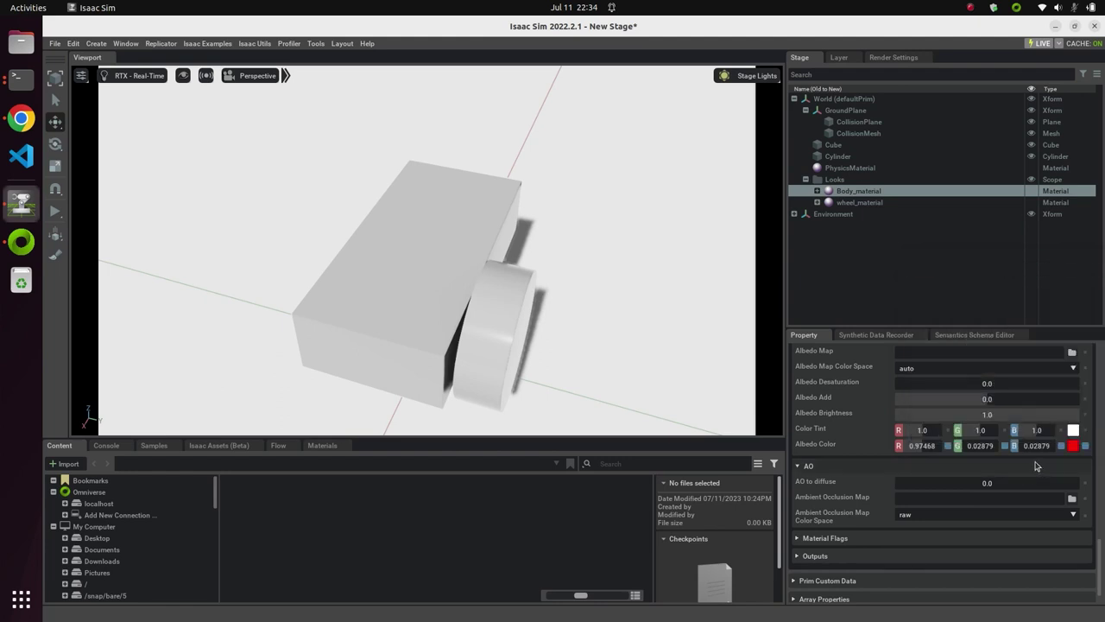
{"action": "left_click", "coordinate": [846, 203]}
{"action": "scroll", "coordinate": [1055, 499], "scroll_direction": "down", "scroll_amount": 8}
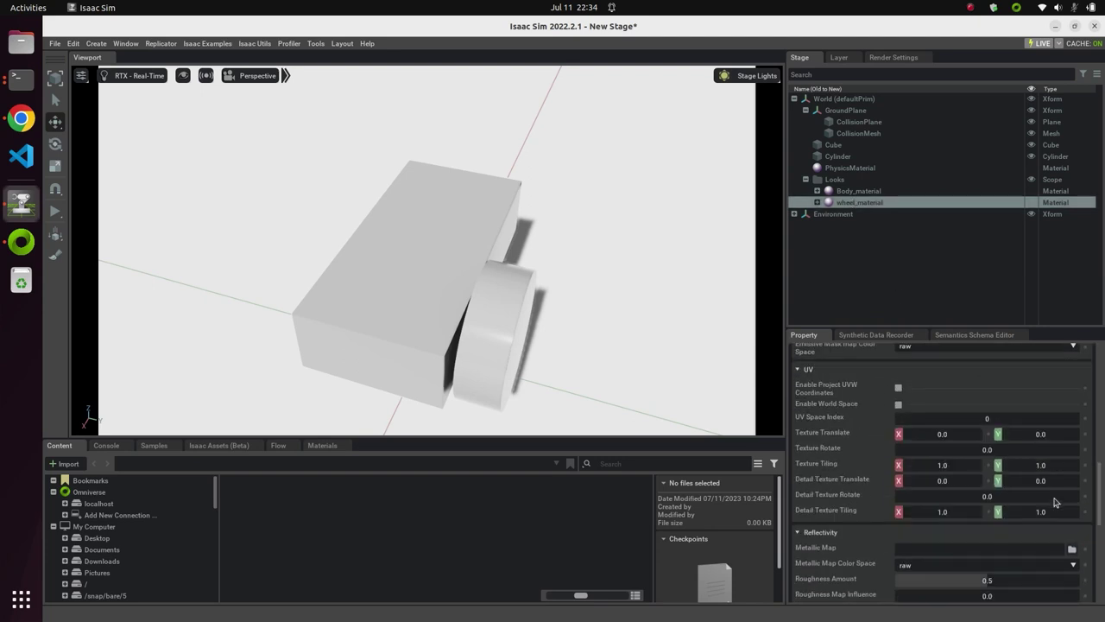
{"action": "scroll", "coordinate": [1055, 499], "scroll_direction": "down", "scroll_amount": 5}
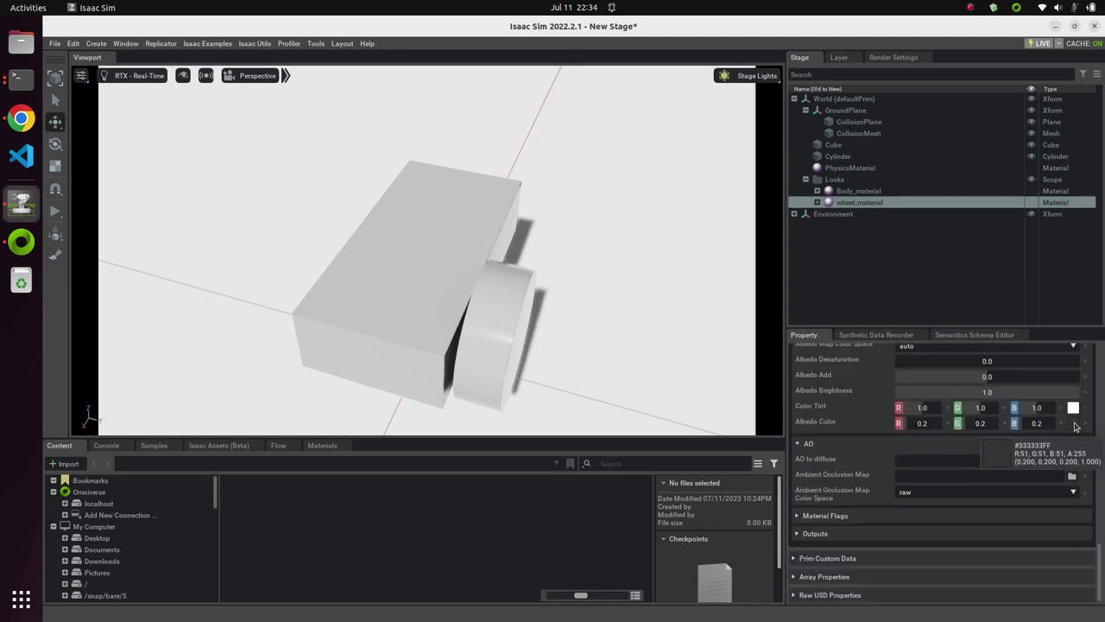
{"action": "left_click", "coordinate": [1075, 424]}
{"action": "left_click", "coordinate": [1059, 467]}
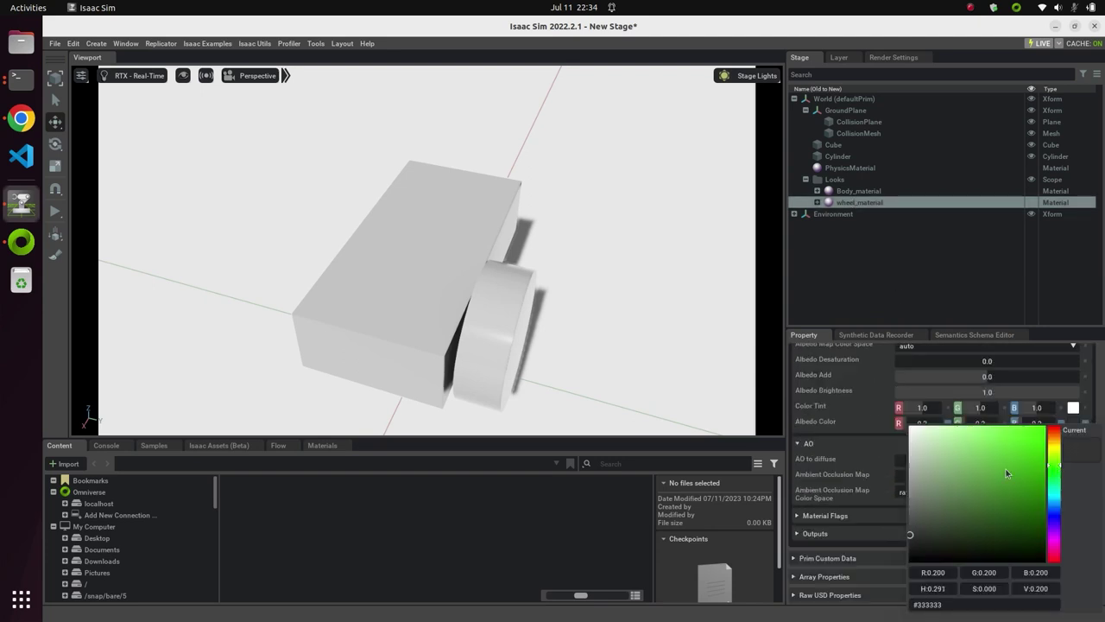
{"action": "left_click_drag", "start_coordinate": [1007, 473], "coordinate": [1045, 429]}
{"action": "left_click", "coordinate": [842, 292]}
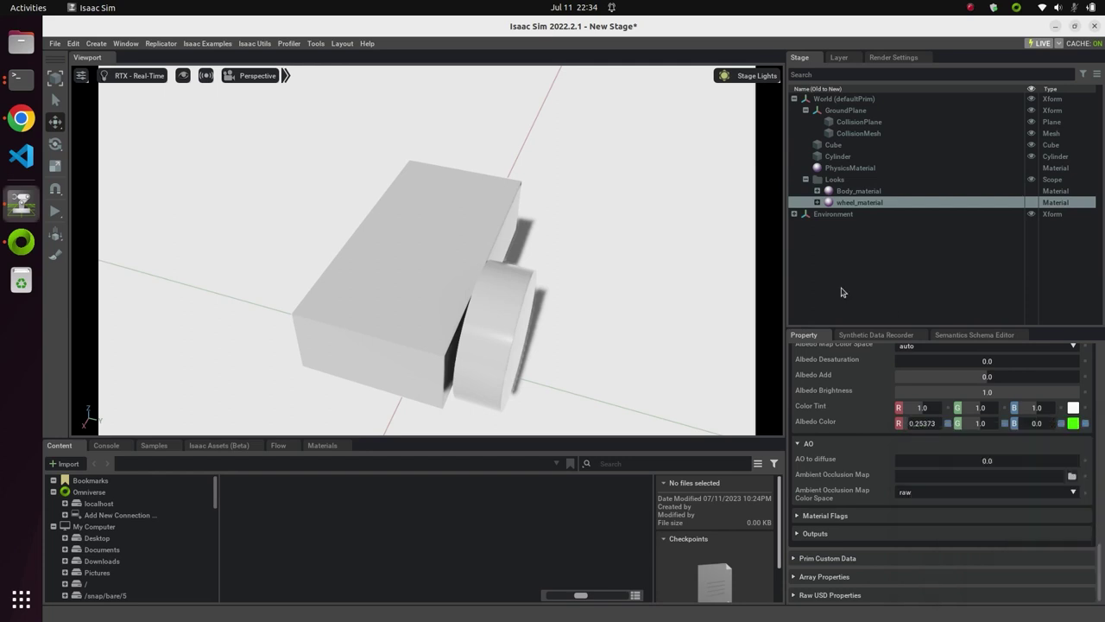
Rename the cube as Body.
{"action": "left_click", "coordinate": [836, 147]}
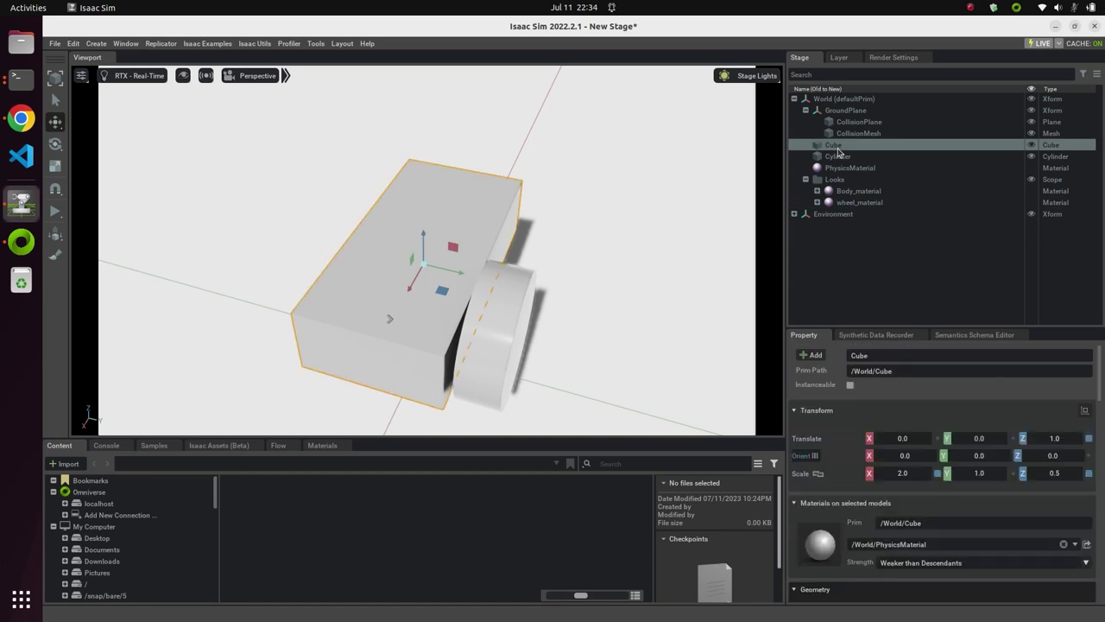
{"action": "right_click", "coordinate": [837, 151]}
{"action": "left_click", "coordinate": [863, 223]}
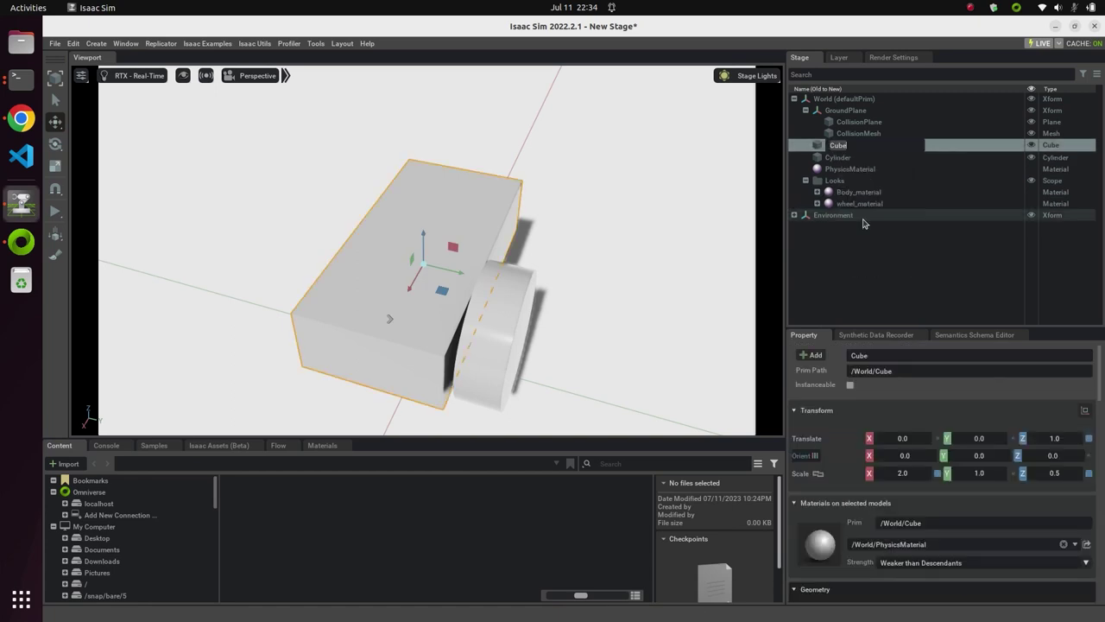
{"action": "type", "text": "Body"}
{"action": "key", "text": "Return"}
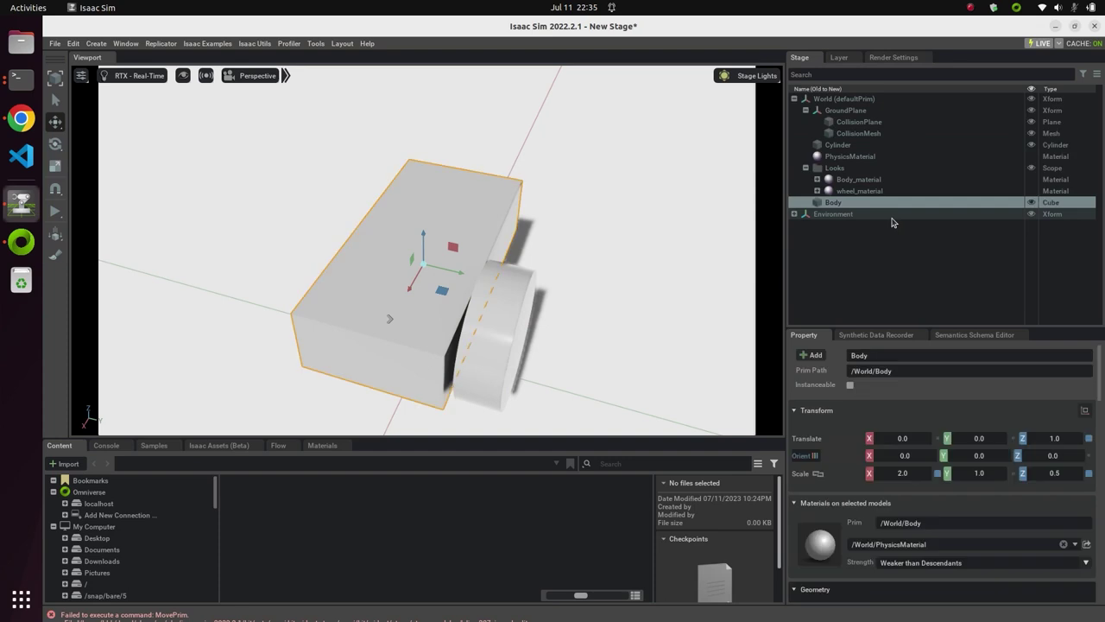
Assign Body_material to the Body cube in place of the physics material.
{"action": "scroll", "coordinate": [941, 423], "scroll_direction": "down", "scroll_amount": 2}
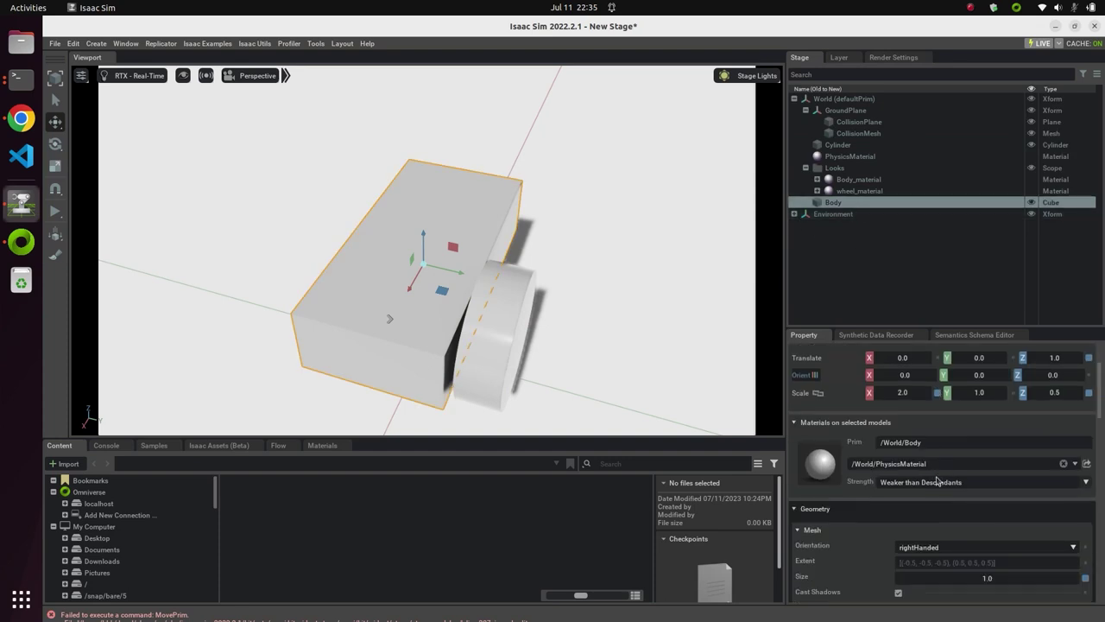
{"action": "left_click", "coordinate": [993, 467]}
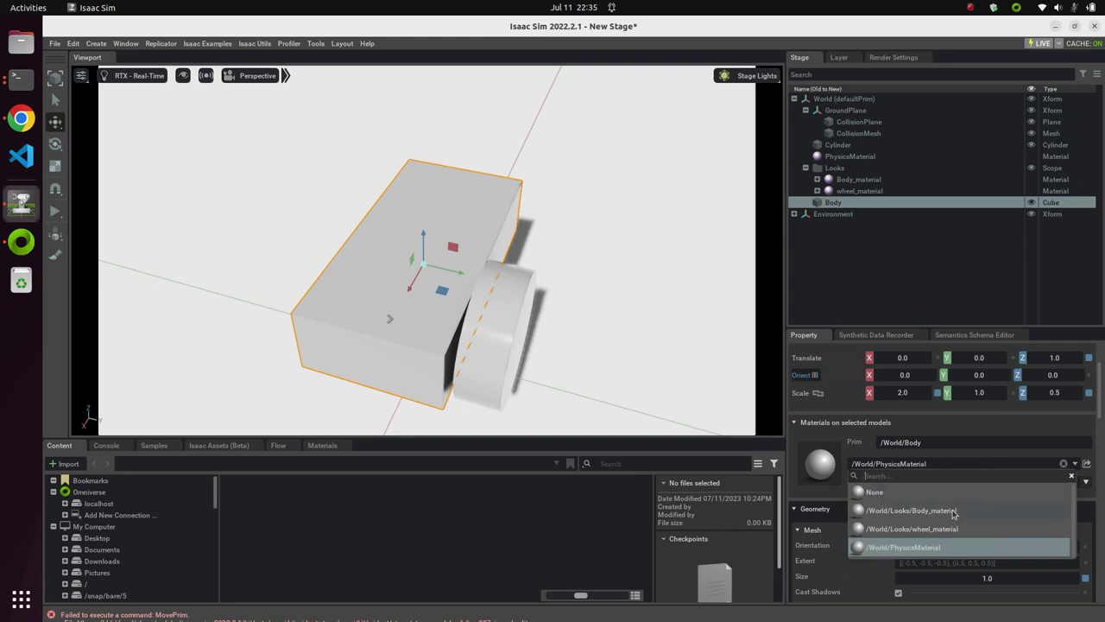
{"action": "left_click", "coordinate": [953, 512]}
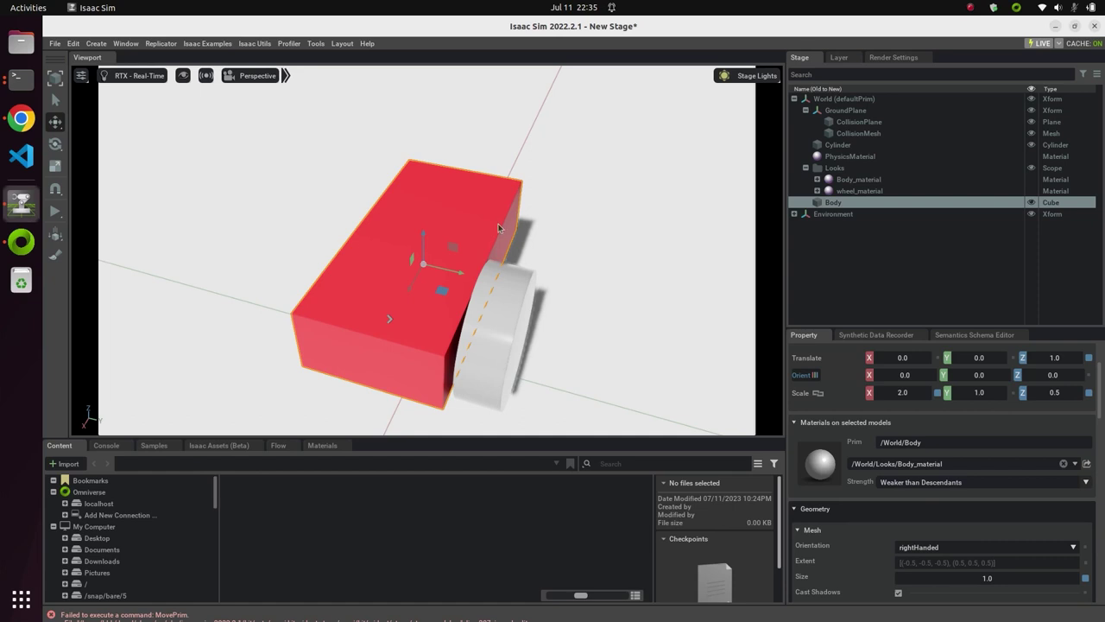
Rename the cylinder as Front_left_wheel.
{"action": "left_click", "coordinate": [836, 147]}
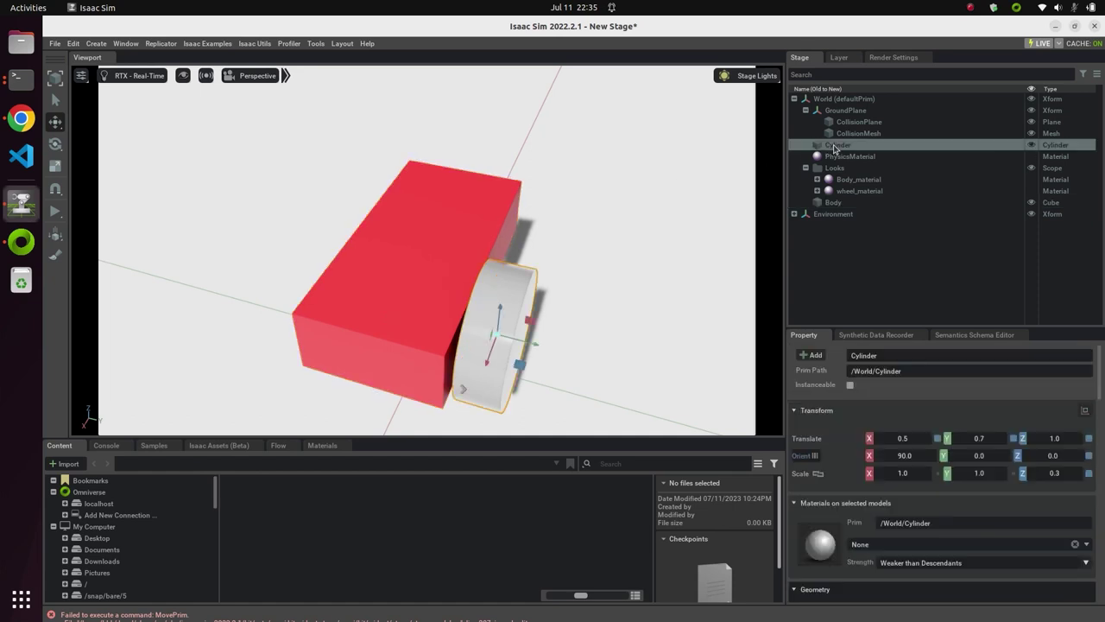
{"action": "right_click", "coordinate": [836, 148]}
{"action": "left_click", "coordinate": [872, 221]}
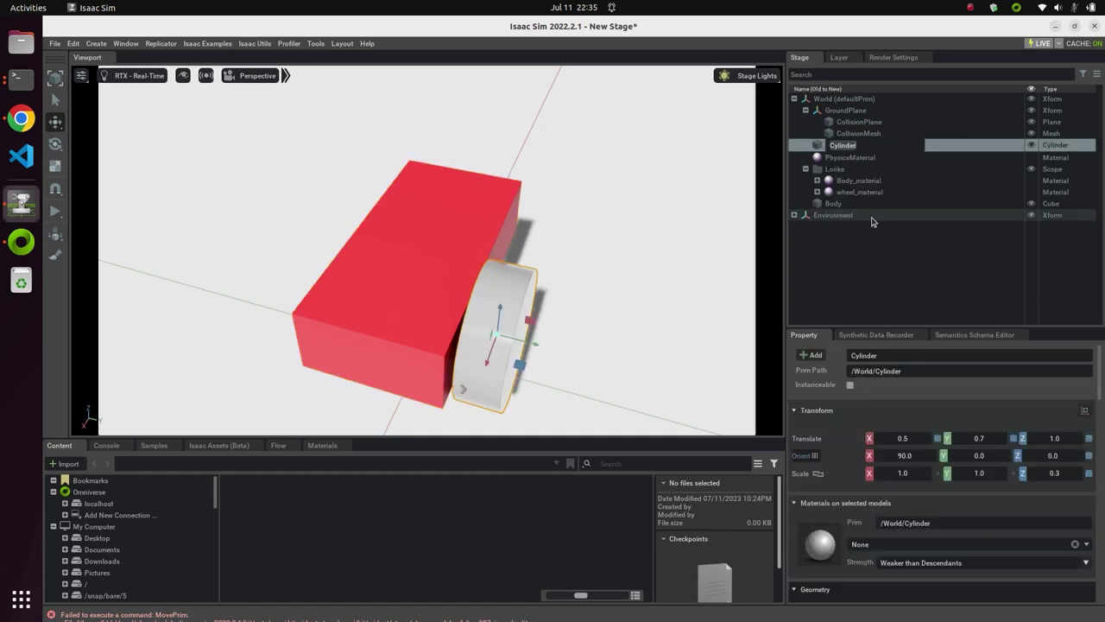
{"action": "type", "text": "Front_left_whe"}
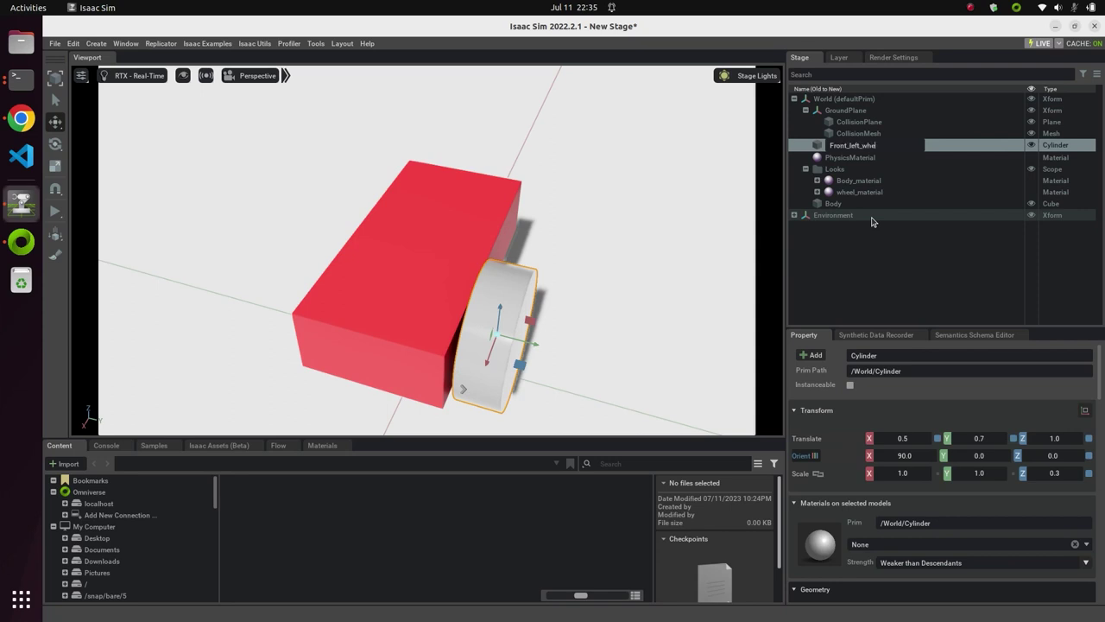
{"action": "type", "text": "el"}
{"action": "key", "text": "Return"}
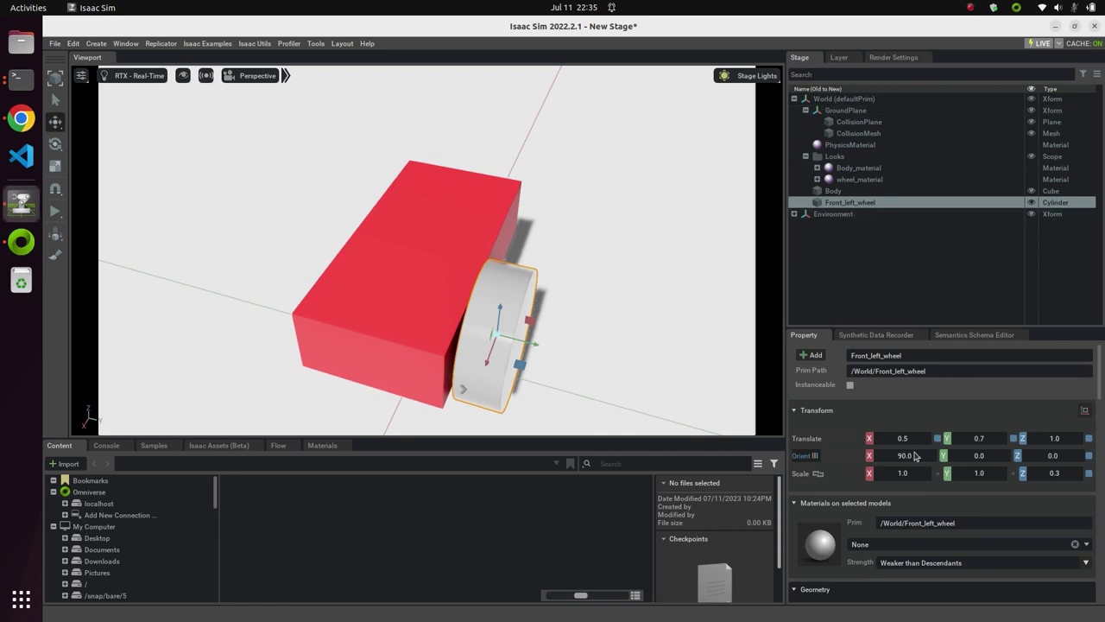
Assign wheel_material to the Front_left_wheel cylinder.
{"action": "scroll", "coordinate": [957, 519], "scroll_direction": "down", "scroll_amount": 1}
{"action": "left_click", "coordinate": [962, 508]}
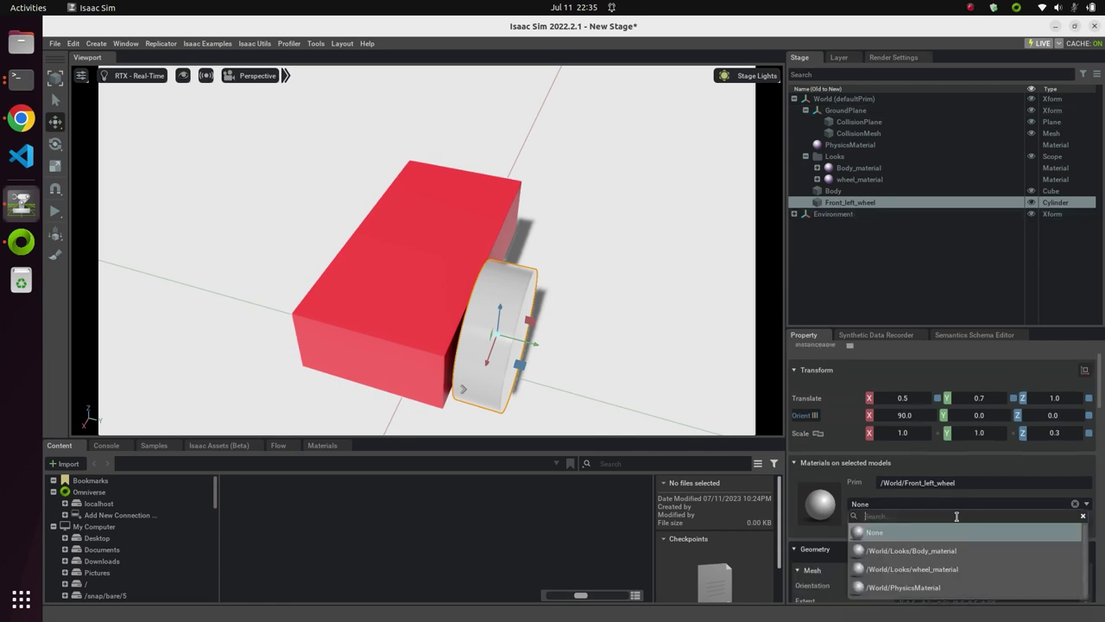
{"action": "left_click", "coordinate": [950, 571]}
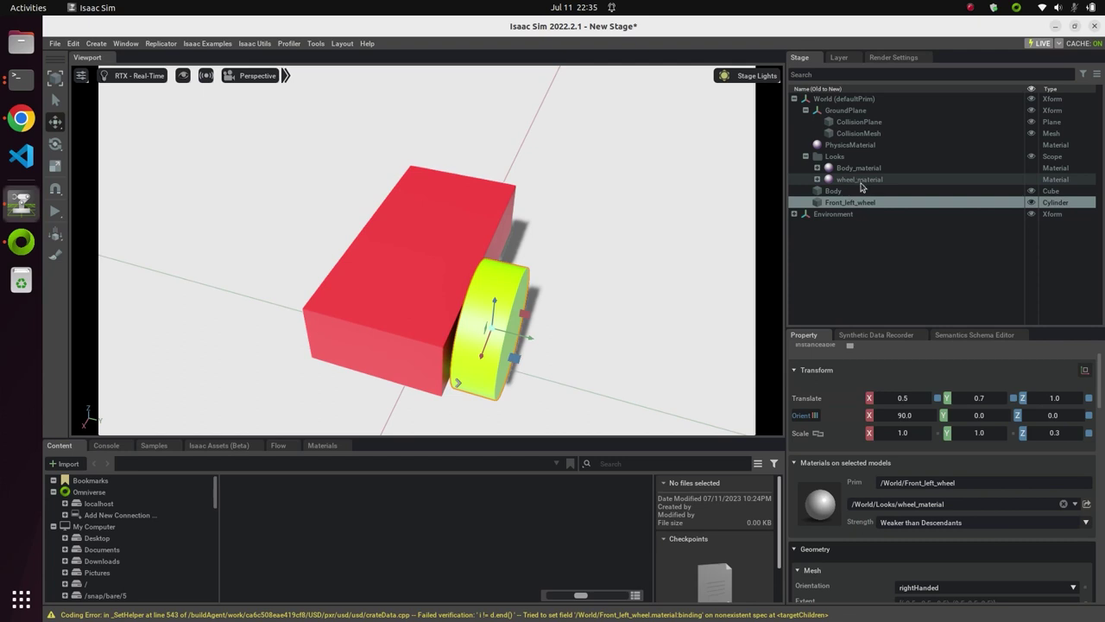
Shift the albedo color of wheel_material to pure green with a slight blue component (#00FF1A).
{"action": "left_click", "coordinate": [862, 180]}
{"action": "scroll", "coordinate": [966, 468], "scroll_direction": "down", "scroll_amount": 15}
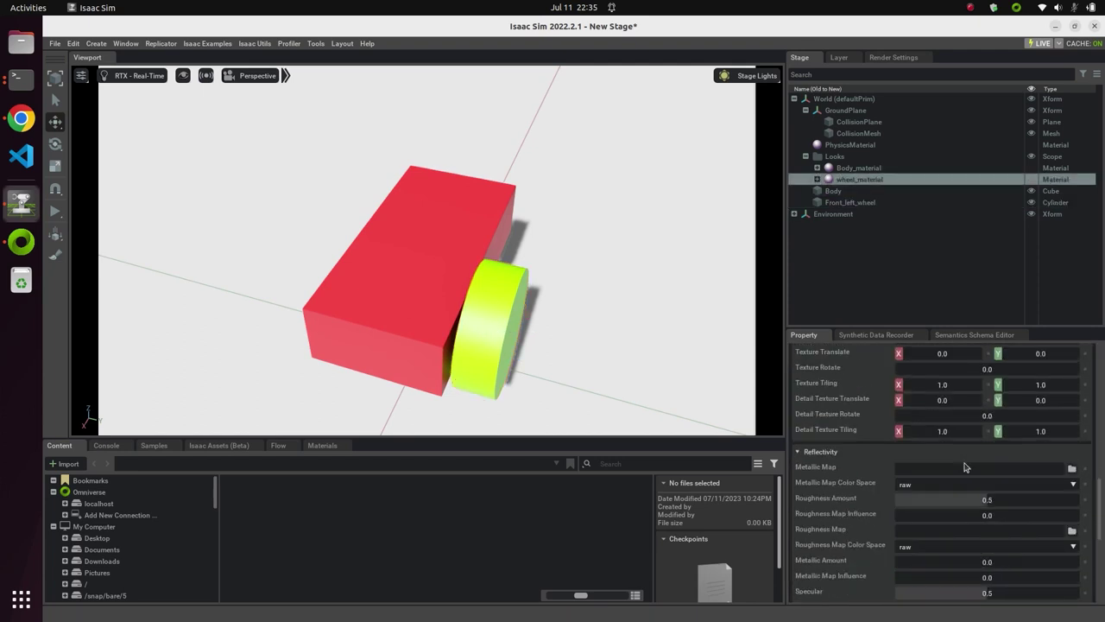
{"action": "left_click", "coordinate": [1073, 455]}
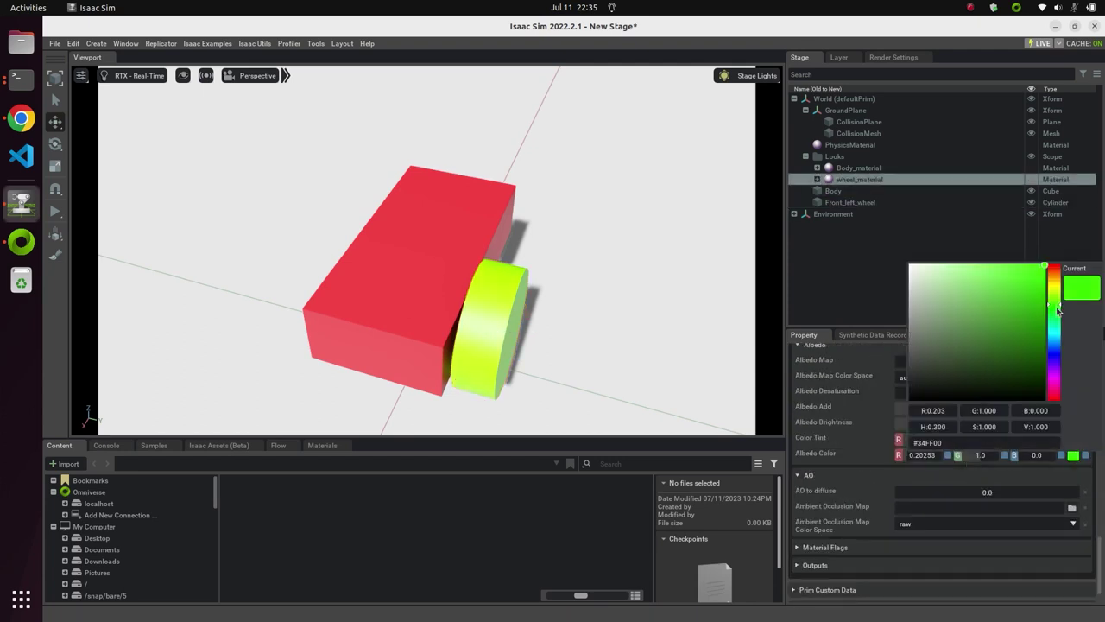
{"action": "left_click", "coordinate": [1055, 313]}
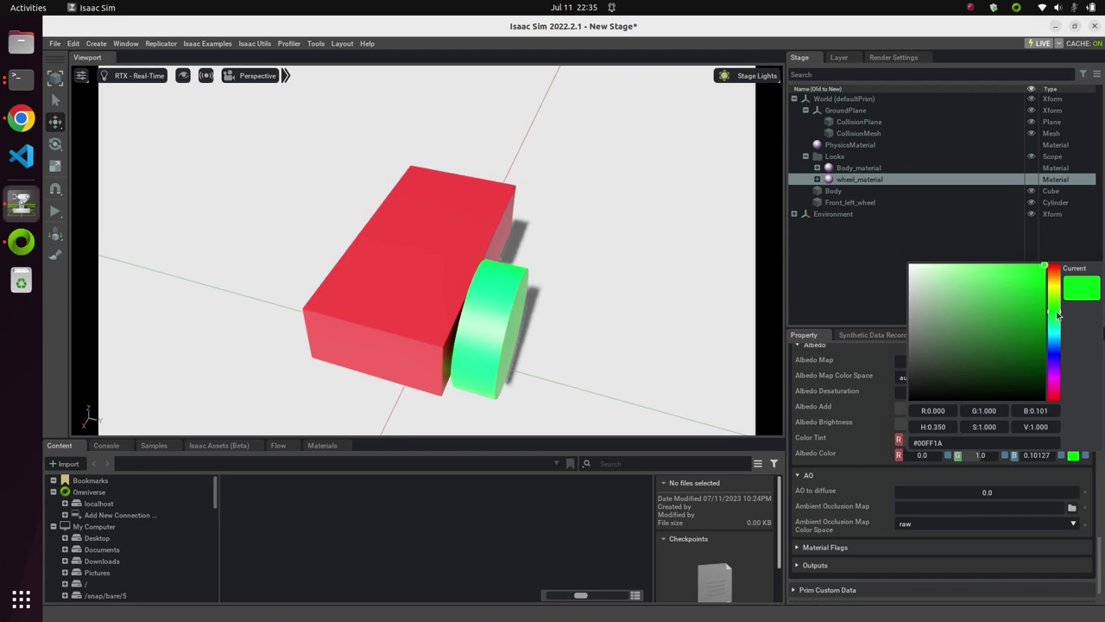
{"action": "left_click_drag", "start_coordinate": [1058, 314], "coordinate": [1057, 314]}
{"action": "left_click", "coordinate": [656, 285]}
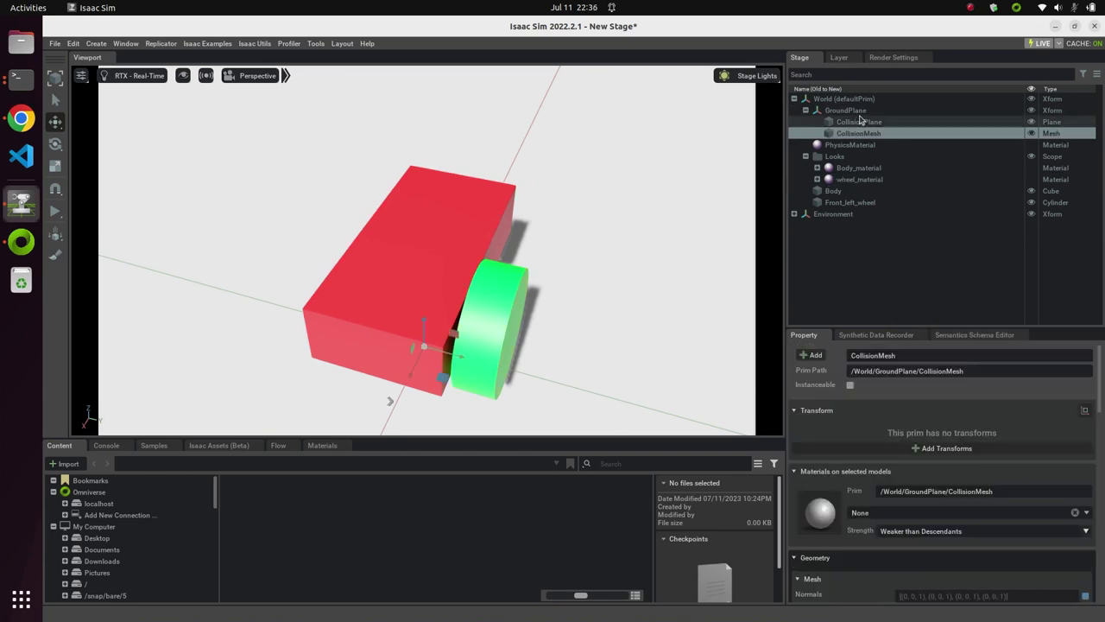
Preview the scene with the lights off, restore Stage Lights and clear the selection.
{"action": "left_click", "coordinate": [745, 76]}
{"action": "left_click", "coordinate": [741, 100]}
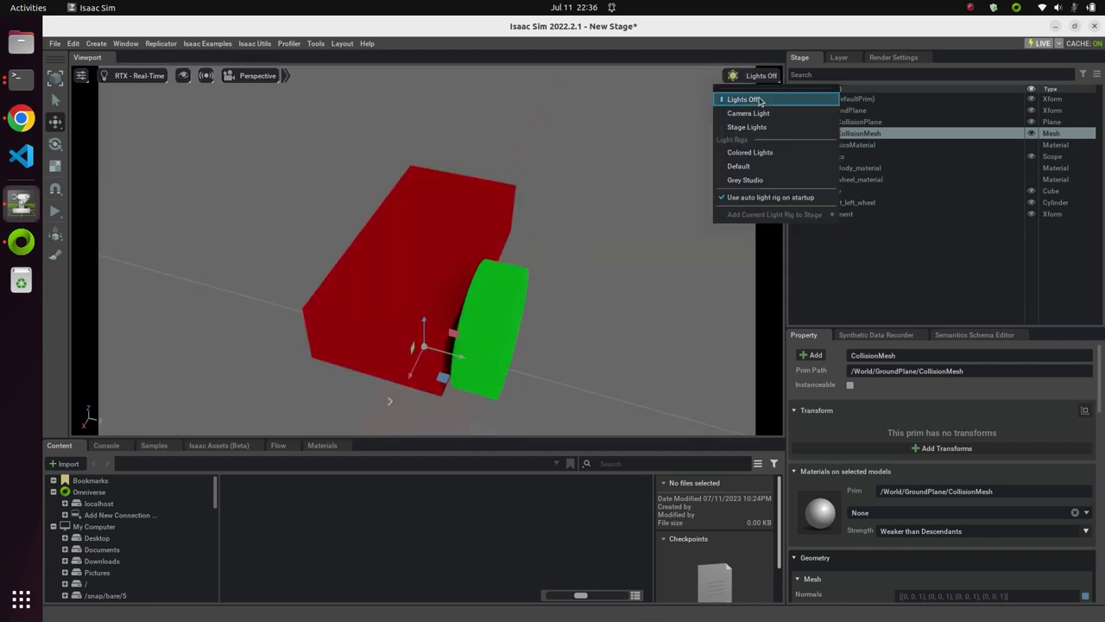
{"action": "left_click", "coordinate": [746, 127]}
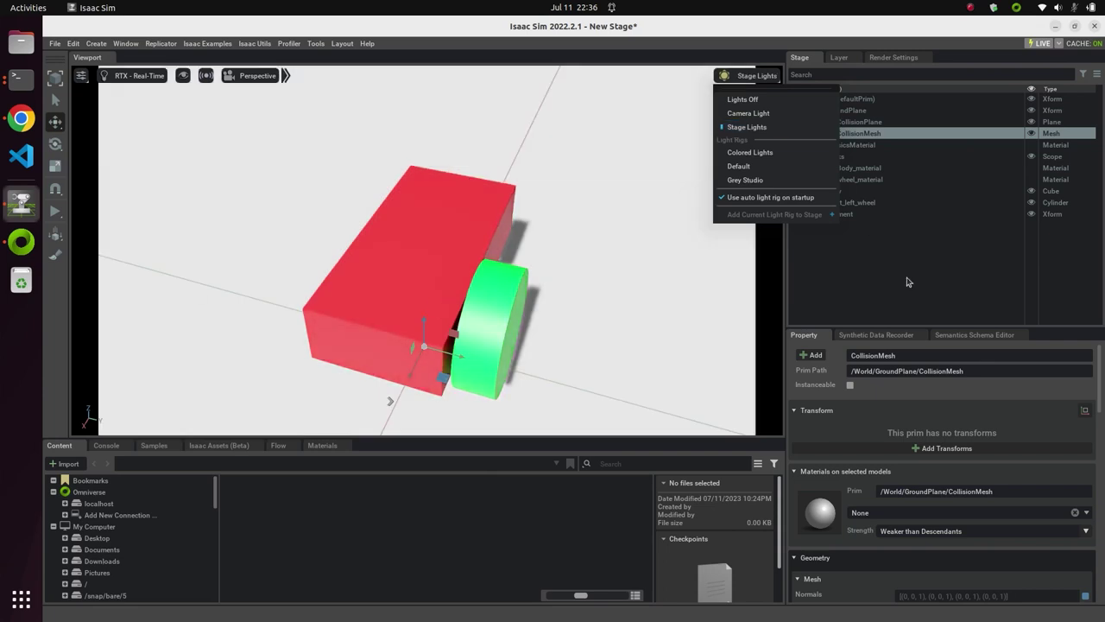
{"action": "left_click", "coordinate": [382, 268]}
{"action": "scroll", "coordinate": [424, 226], "scroll_direction": "down", "scroll_amount": 2}
{"action": "scroll", "coordinate": [418, 260], "scroll_direction": "up", "scroll_amount": 3}
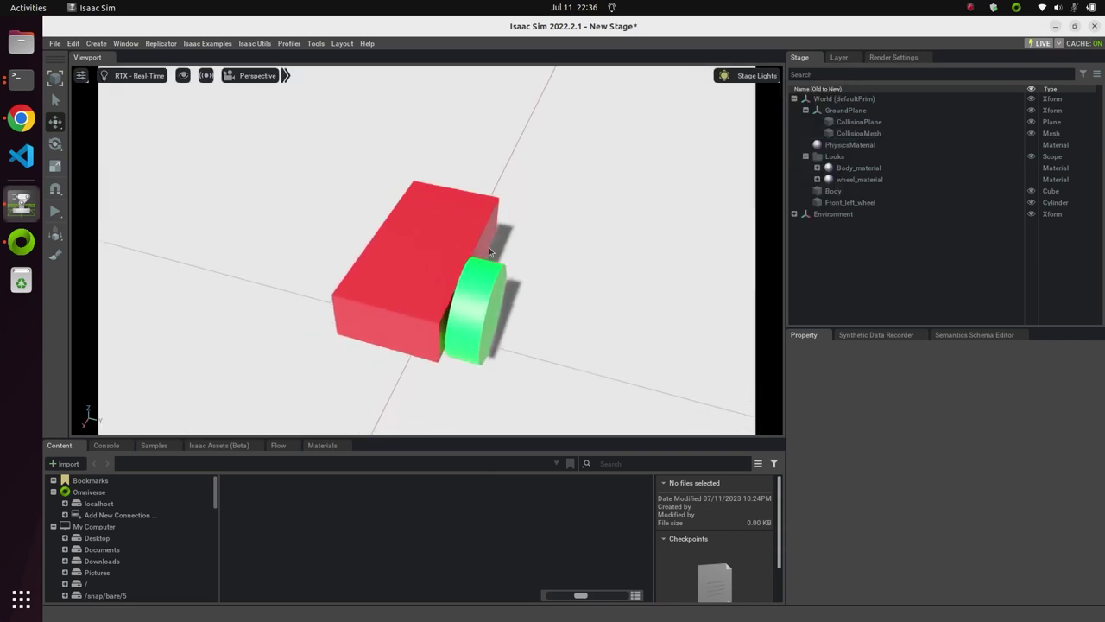
{"action": "scroll", "coordinate": [462, 324], "scroll_direction": "down", "scroll_amount": 1}
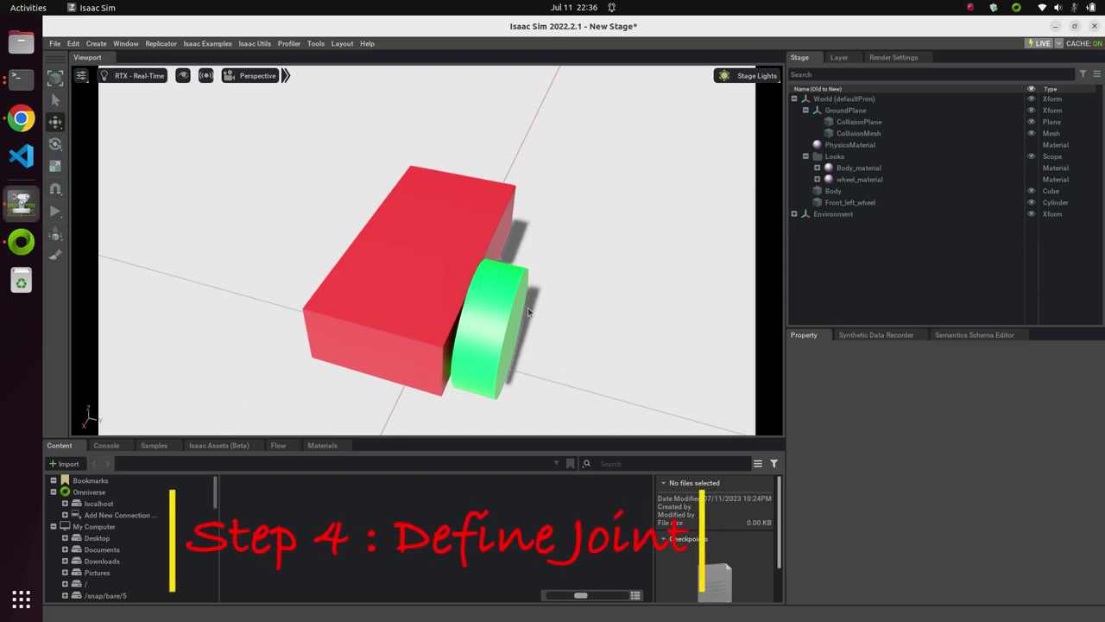
{"action": "left_click", "coordinate": [96, 44]}
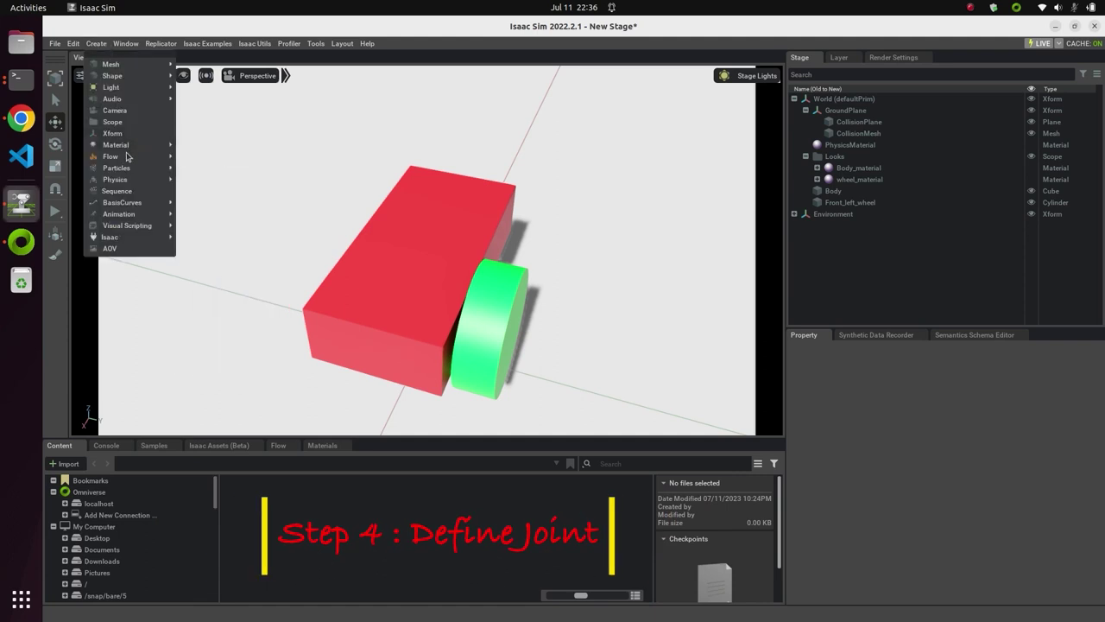
{"action": "mouse_move", "coordinate": [155, 181]}
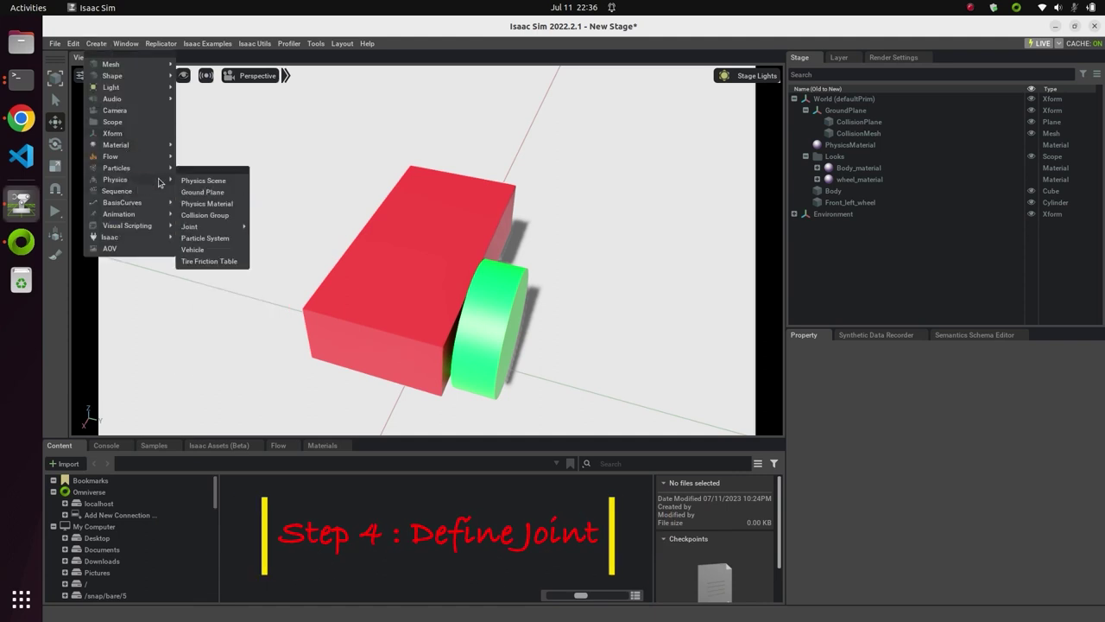
{"action": "mouse_move", "coordinate": [238, 231]}
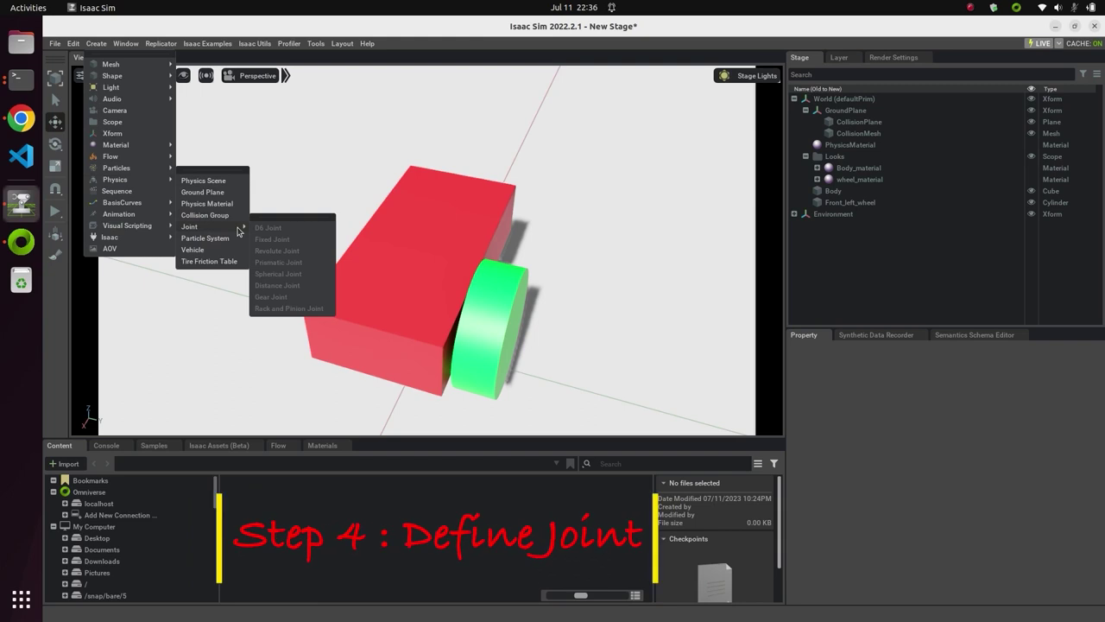
Create a revolute joint between Body and Front_left_wheel.
{"action": "left_click", "coordinate": [399, 278]}
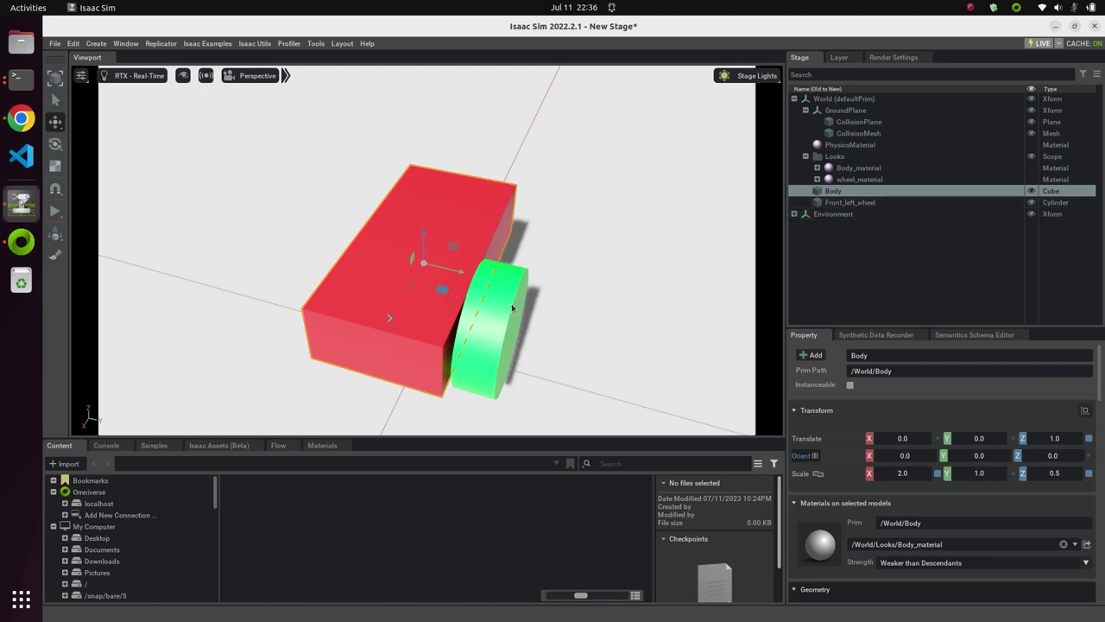
{"action": "left_click", "coordinate": [868, 204], "text": "ctrl"}
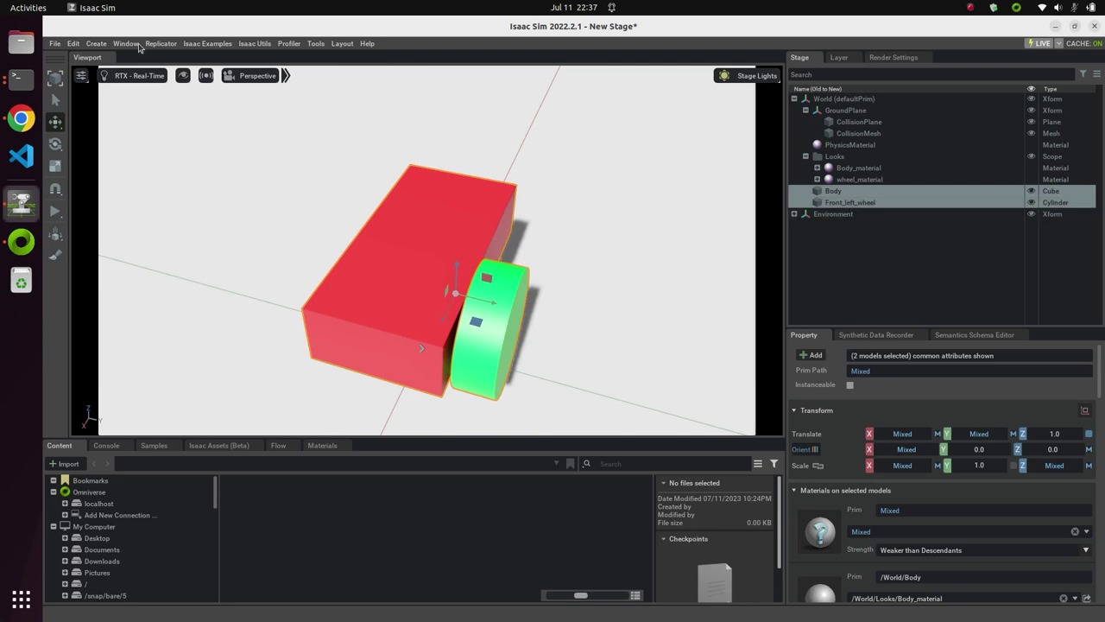
{"action": "left_click", "coordinate": [96, 44]}
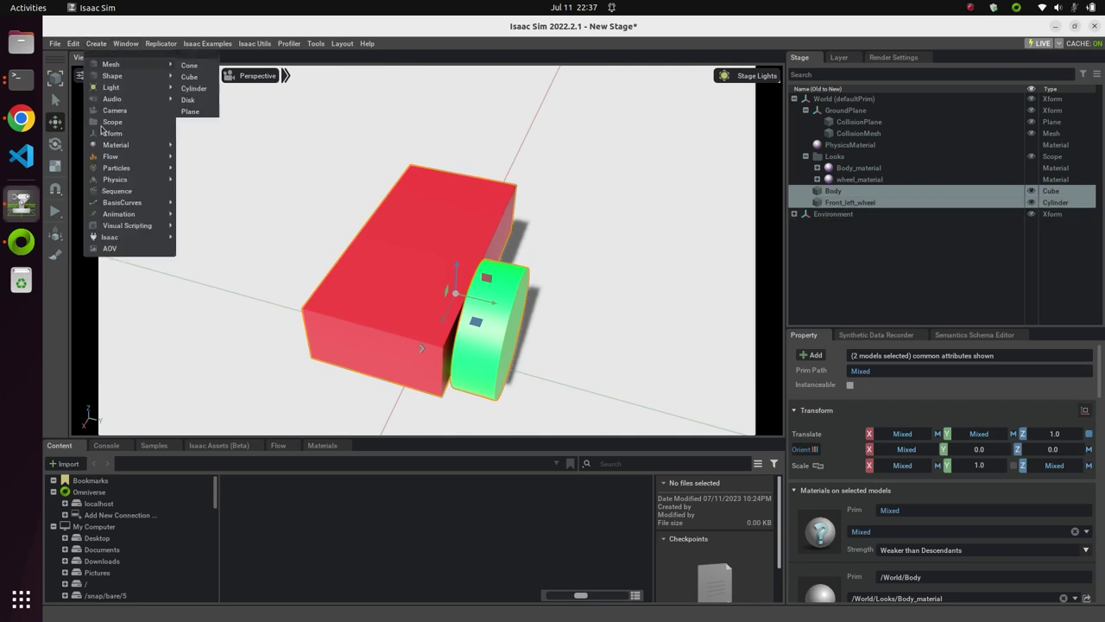
{"action": "mouse_move", "coordinate": [157, 180]}
{"action": "mouse_move", "coordinate": [221, 229]}
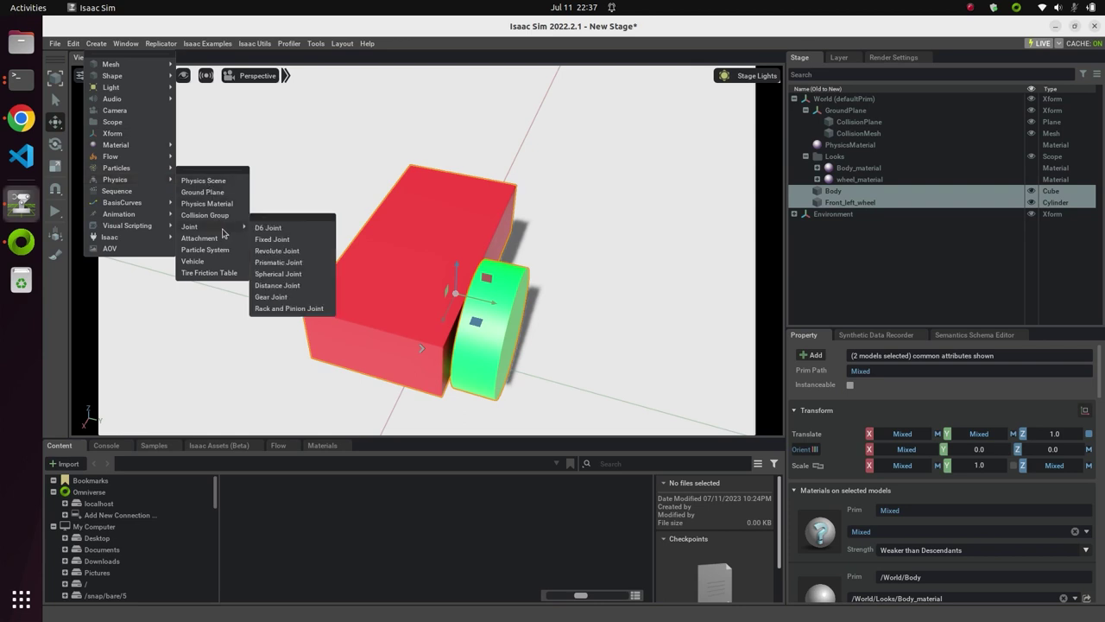
{"action": "left_click", "coordinate": [279, 250]}
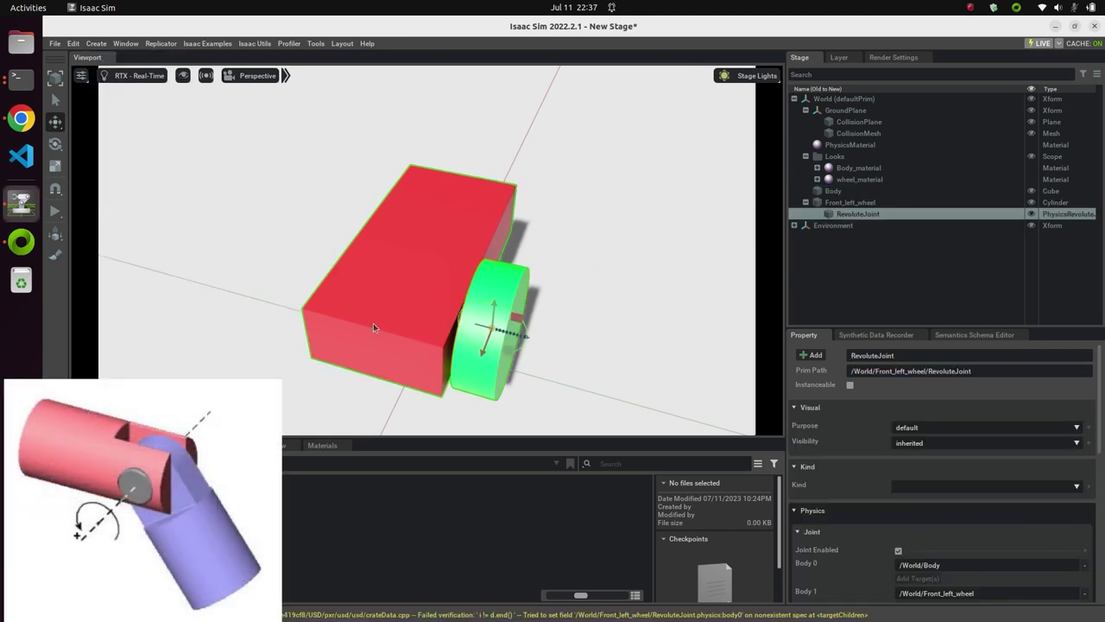
Set the rotation axis of the front wheel's revolute joint to Y.
{"action": "scroll", "coordinate": [594, 341], "scroll_direction": "up", "scroll_amount": 3}
{"action": "middle_click_drag", "start_coordinate": [595, 341], "coordinate": [582, 234]}
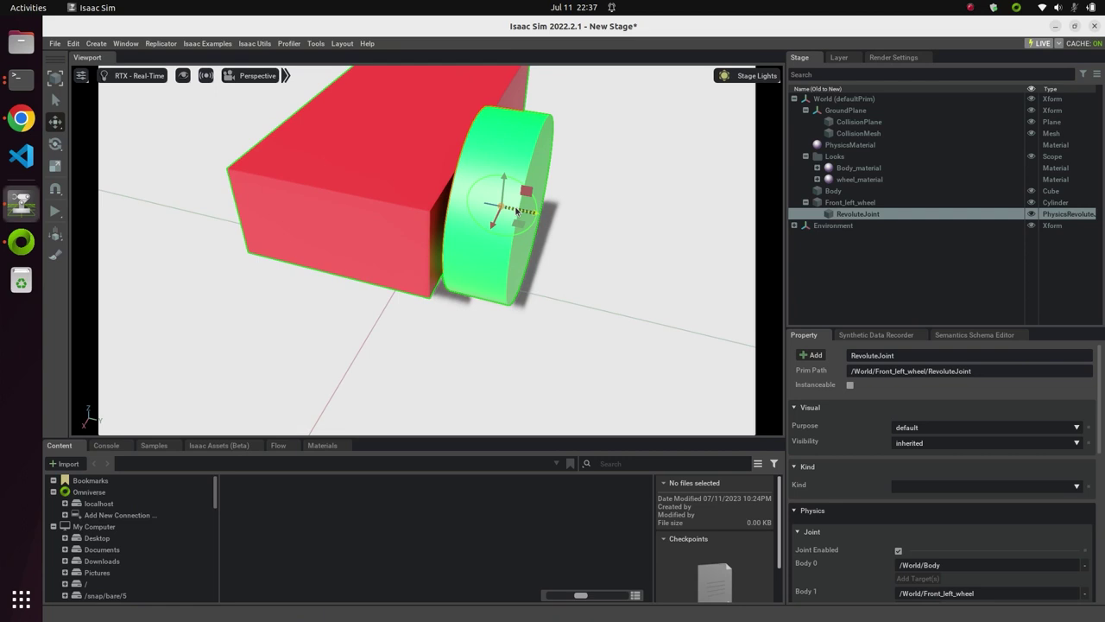
{"action": "scroll", "coordinate": [868, 446], "scroll_direction": "down", "scroll_amount": 8}
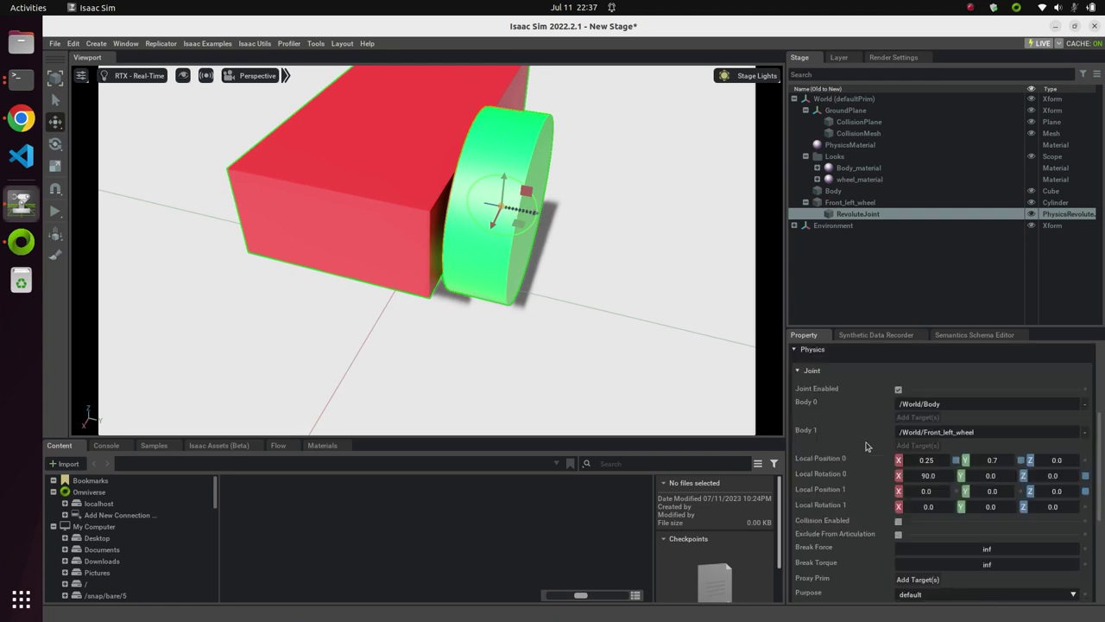
{"action": "scroll", "coordinate": [868, 446], "scroll_direction": "down", "scroll_amount": 2}
{"action": "left_click", "coordinate": [924, 478]}
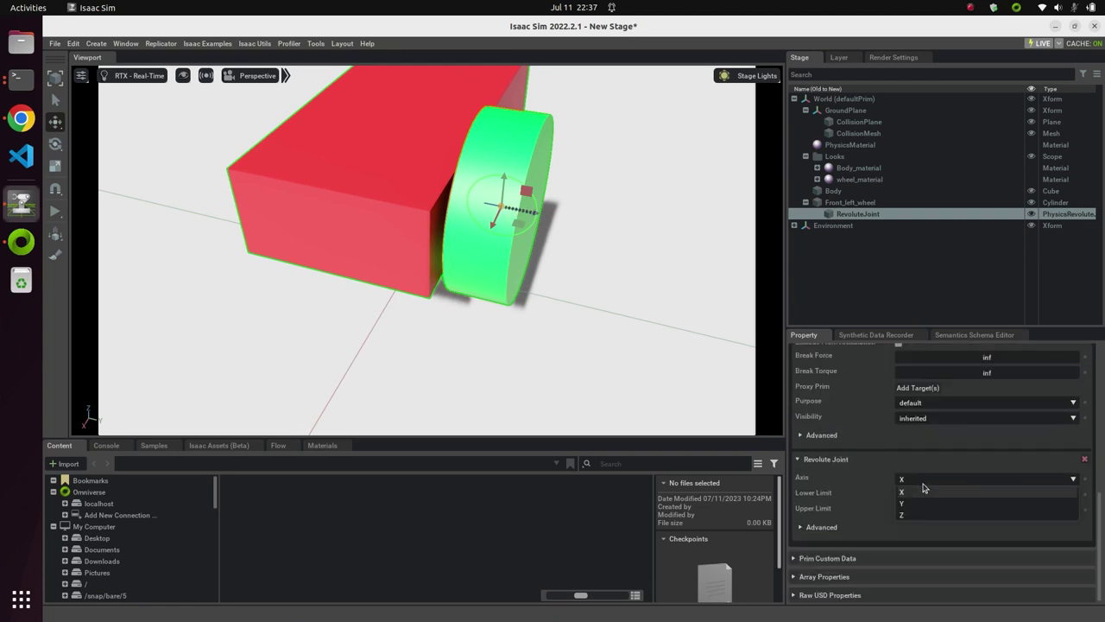
{"action": "left_click", "coordinate": [918, 504]}
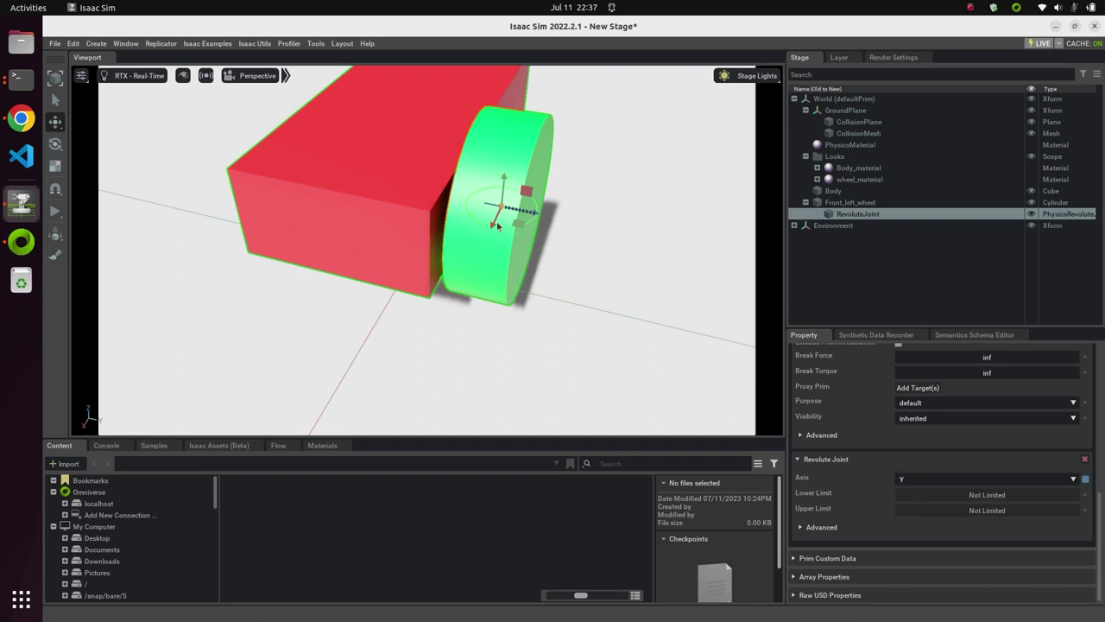
Set the revolute joint's Local Rotation 0 X to 0 and its Local Rotation 1 X to 90.
{"action": "scroll", "coordinate": [940, 439], "scroll_direction": "up", "scroll_amount": 5}
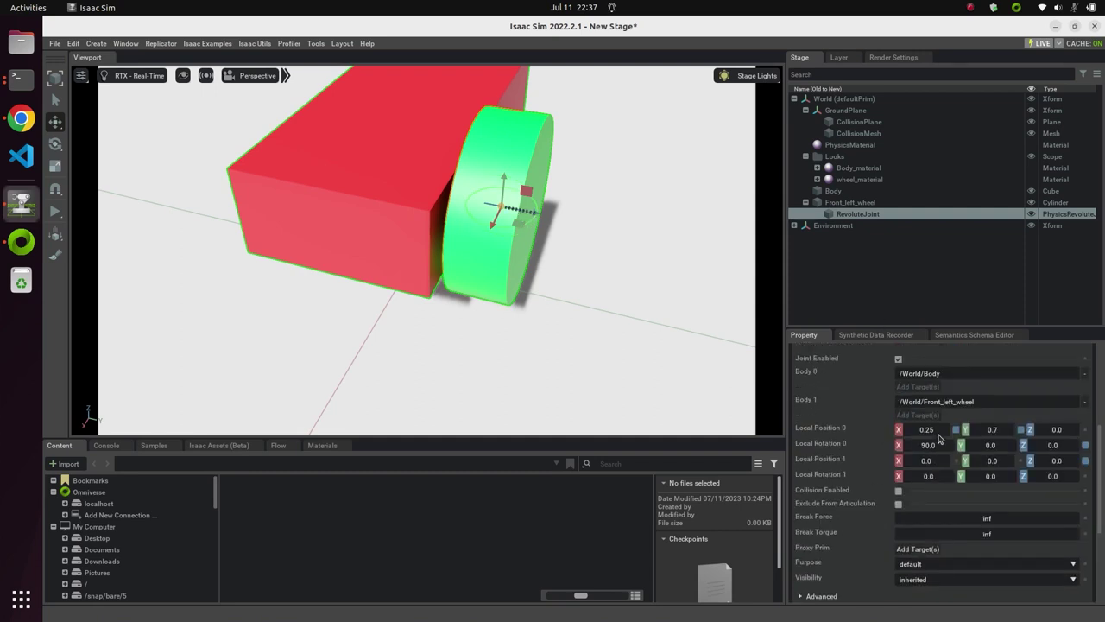
{"action": "mouse_move", "coordinate": [850, 431]}
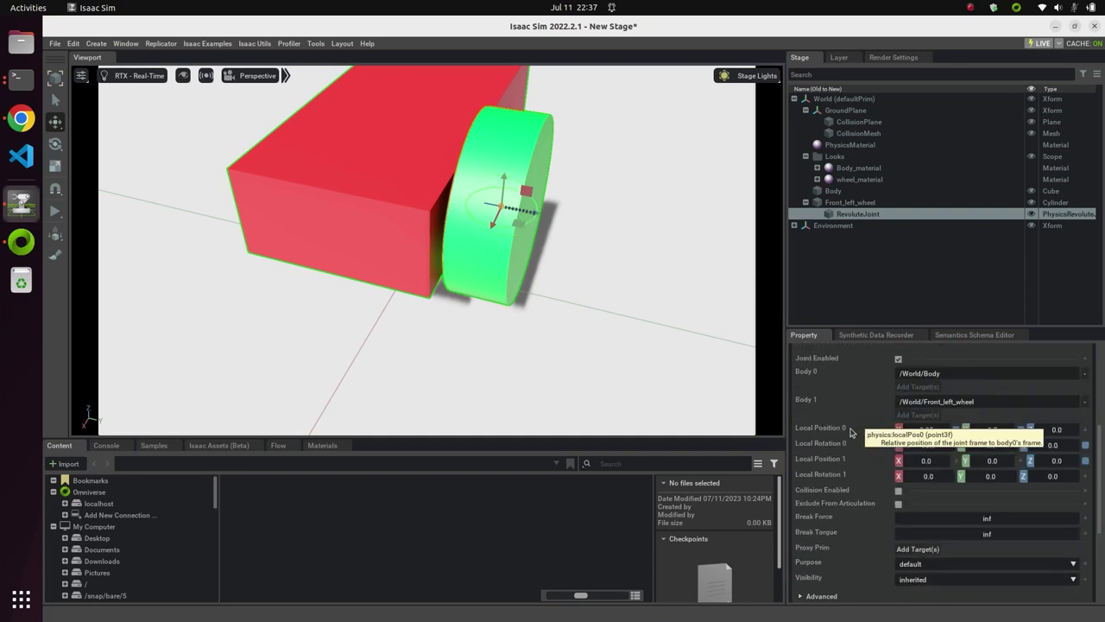
{"action": "mouse_move", "coordinate": [835, 459]}
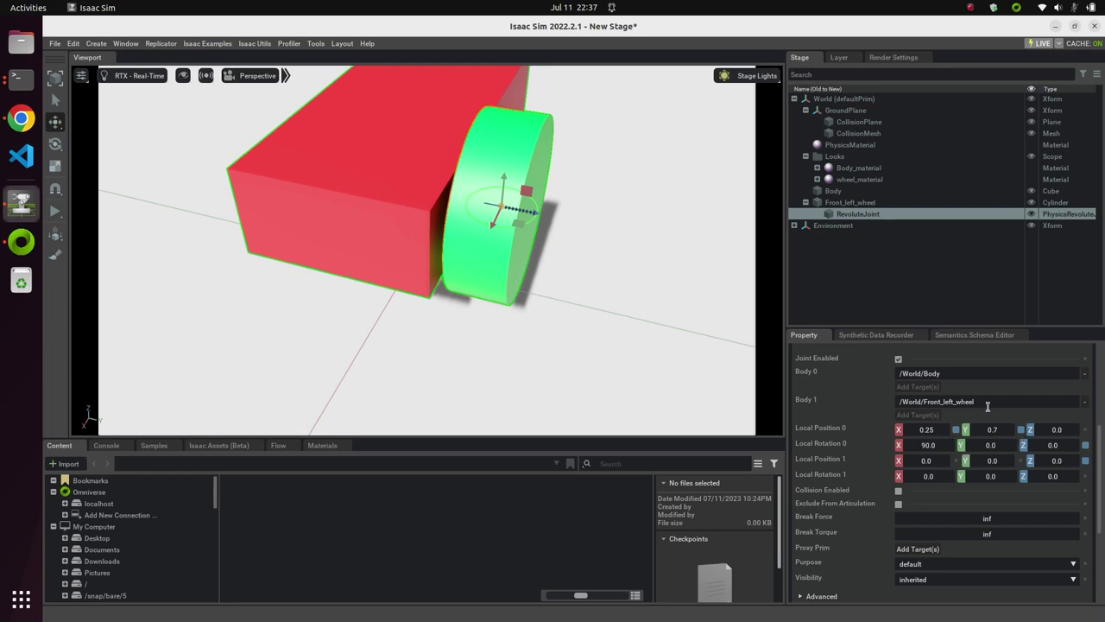
{"action": "double_click", "coordinate": [932, 444]}
{"action": "type", "text": "0"}
{"action": "key", "text": "Return"}
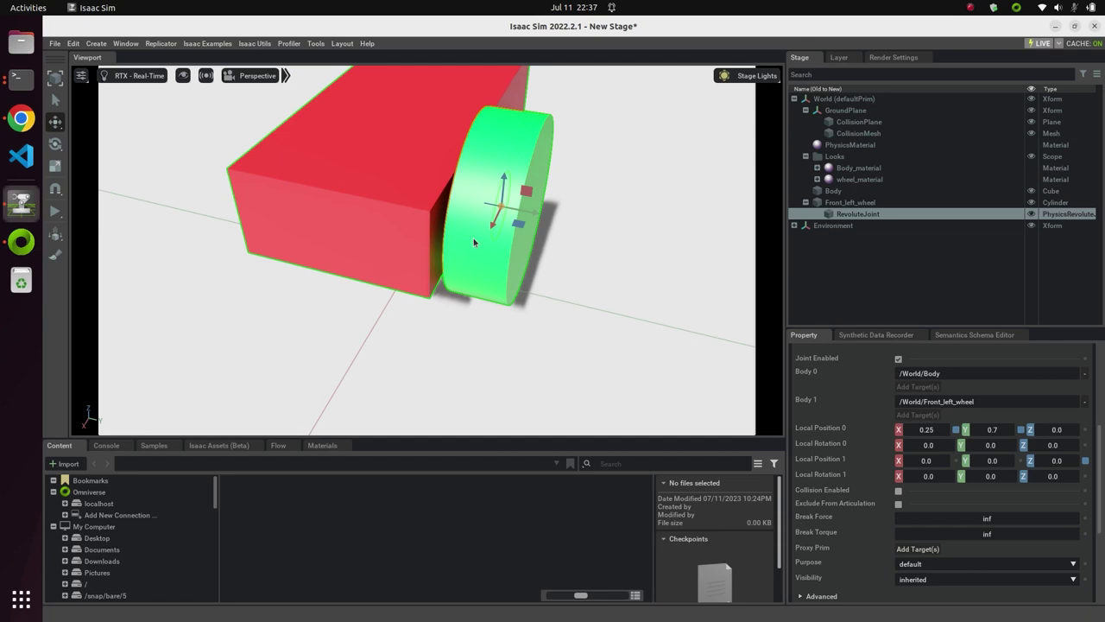
{"action": "double_click", "coordinate": [943, 475]}
{"action": "type", "text": "90"}
{"action": "key", "text": "Return"}
{"action": "left_click_drag", "start_coordinate": [536, 372], "coordinate": [575, 360], "text": "alt"}
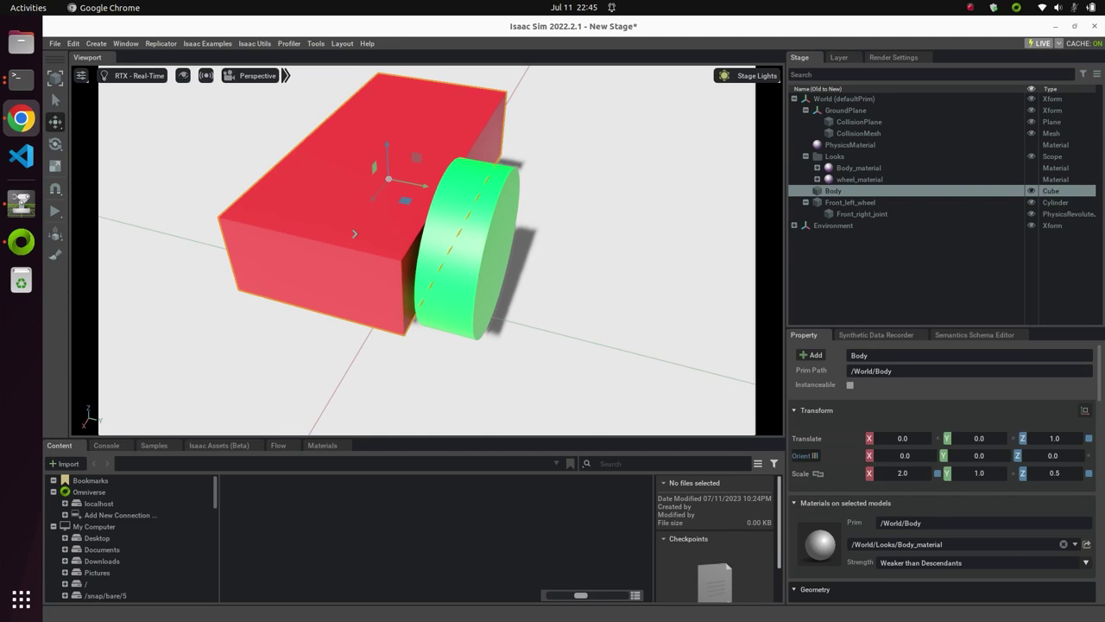
Add an Angular Drive to the Front_right_joint revolute joint under Front_left_wheel.
{"action": "left_click", "coordinate": [863, 213]}
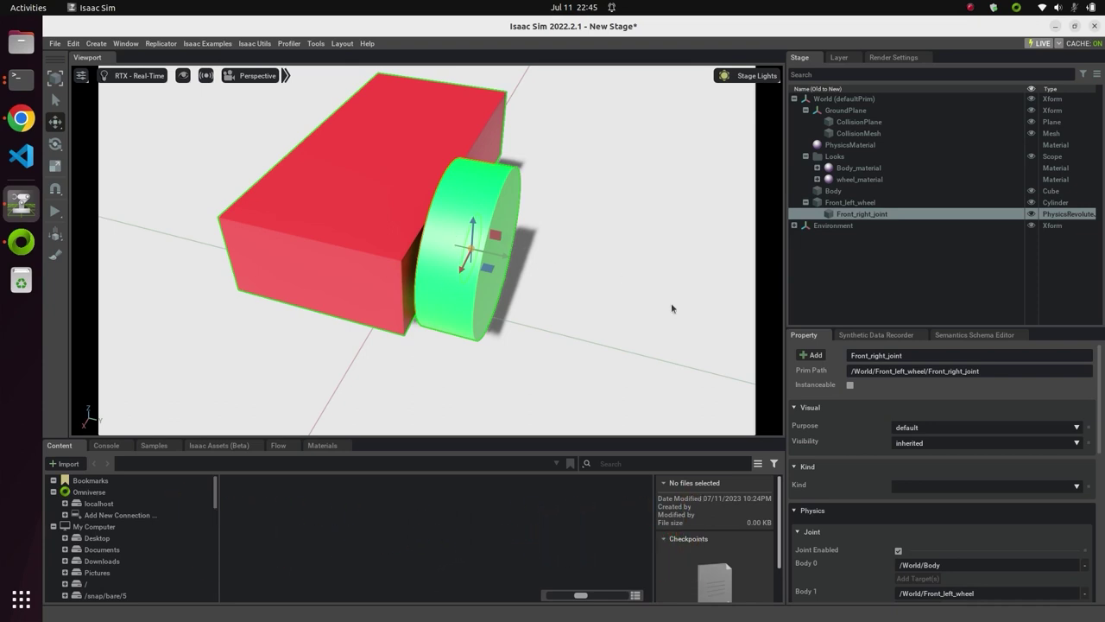
{"action": "left_click", "coordinate": [813, 355]}
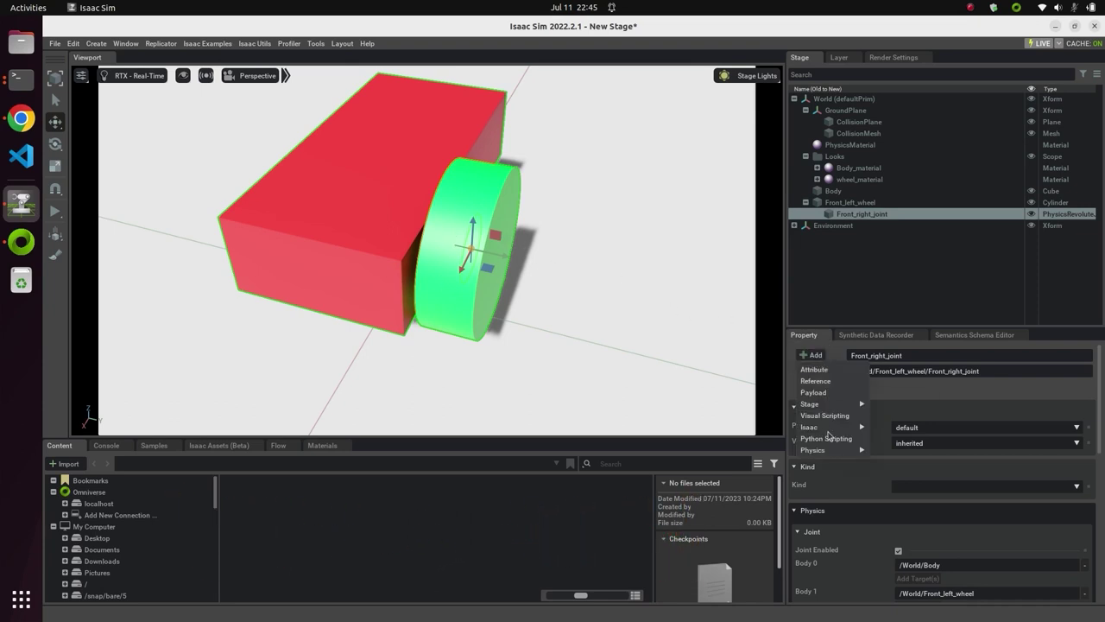
{"action": "mouse_move", "coordinate": [837, 453]}
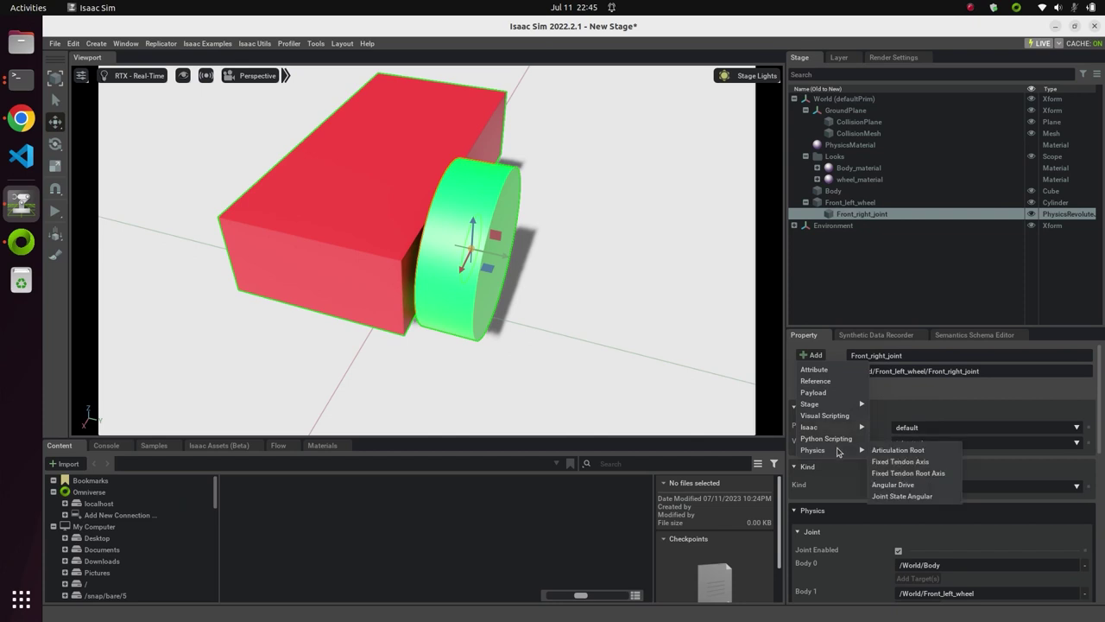
{"action": "left_click", "coordinate": [884, 483]}
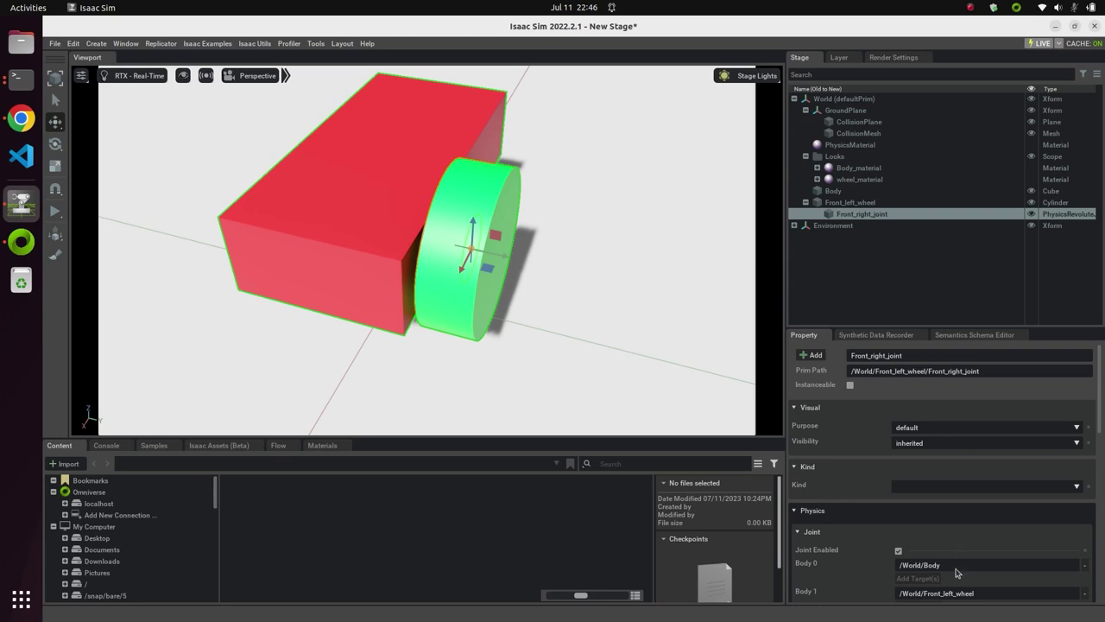
Set the angular drive's target velocity to 100 and its damping to 100000.
{"action": "scroll", "coordinate": [957, 572], "scroll_direction": "down", "scroll_amount": 10}
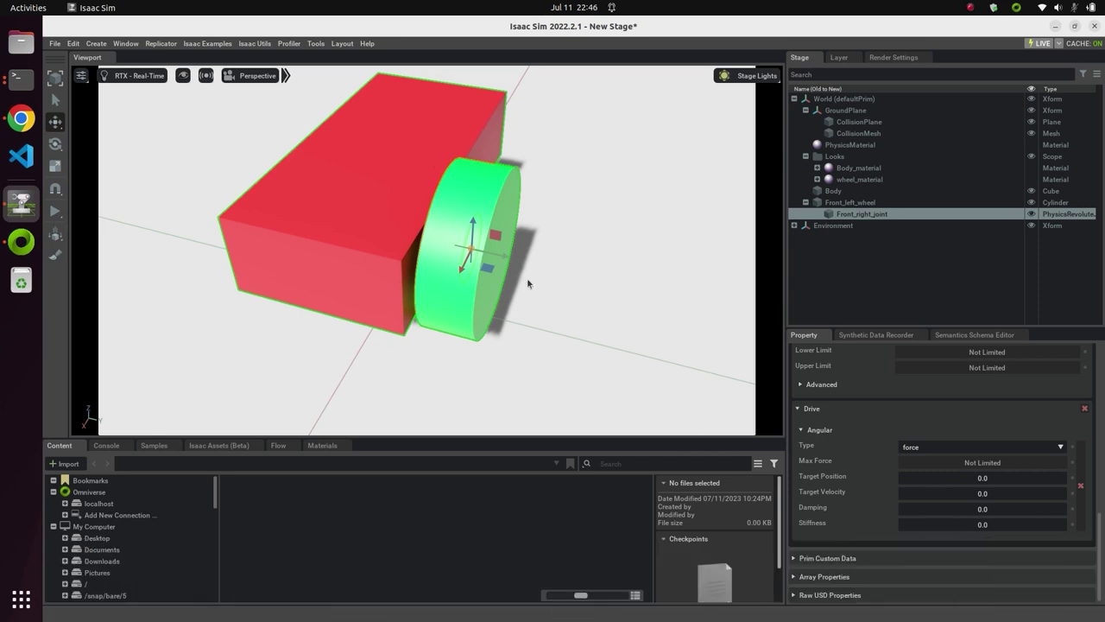
{"action": "double_click", "coordinate": [967, 495]}
{"action": "type", "text": "1"}
{"action": "key", "text": "Tab"}
Make three duplicates of Front_left_wheel together with its revolute joint.
{"action": "right_click_drag", "start_coordinate": [510, 406], "coordinate": [506, 250]}
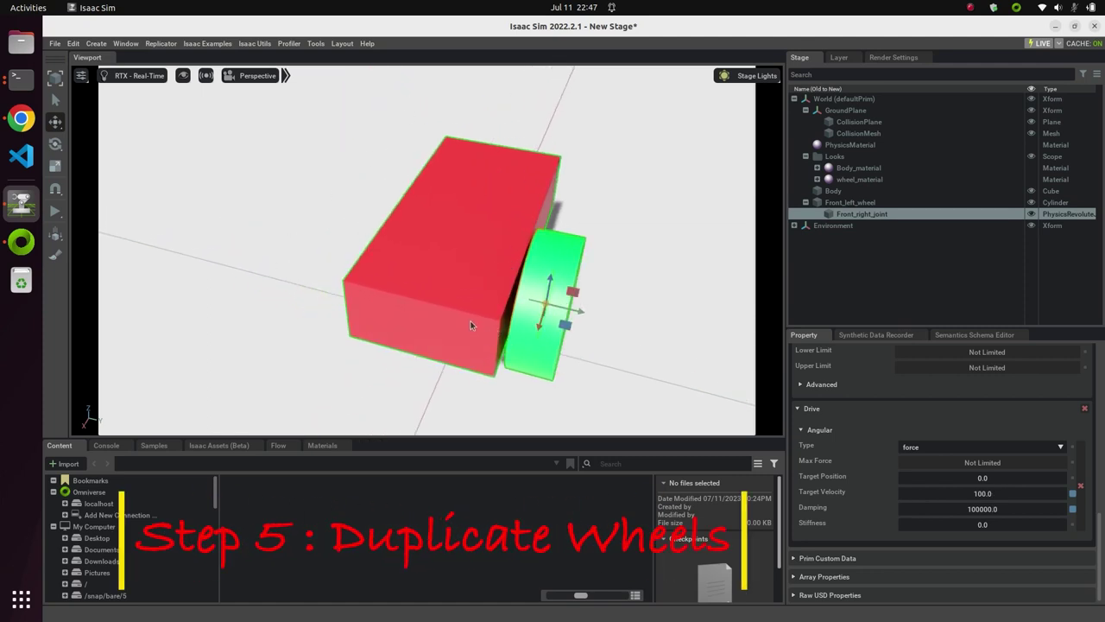
{"action": "right_click_drag", "start_coordinate": [469, 320], "coordinate": [338, 349]}
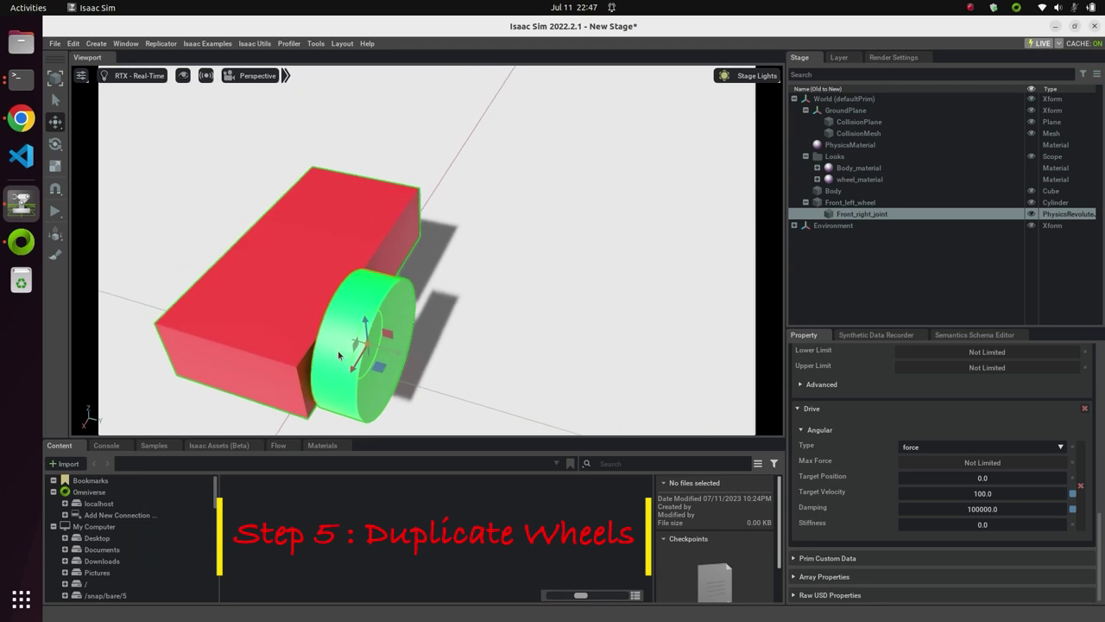
{"action": "left_click", "coordinate": [804, 204]}
{"action": "left_click", "coordinate": [852, 204]}
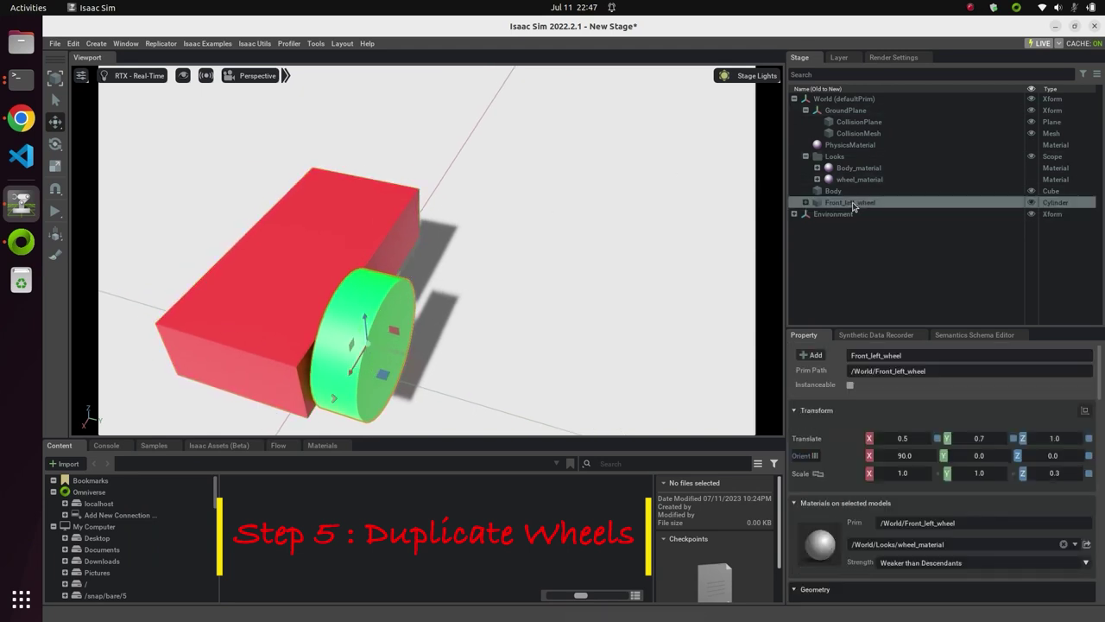
{"action": "right_click", "coordinate": [851, 204]}
{"action": "left_click", "coordinate": [881, 243]}
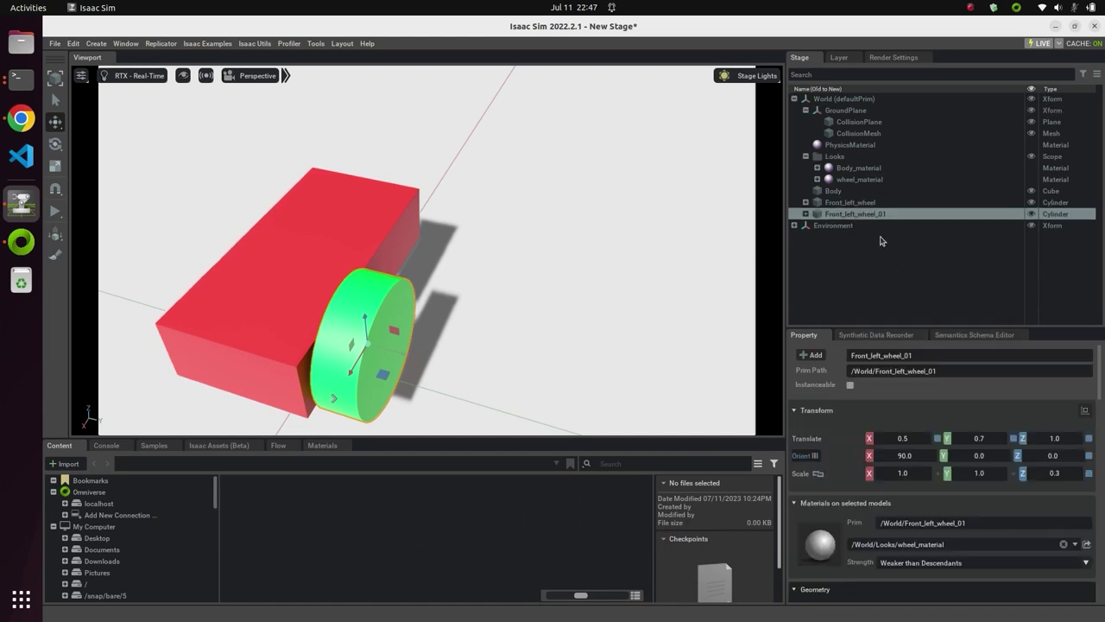
{"action": "right_click", "coordinate": [877, 214]}
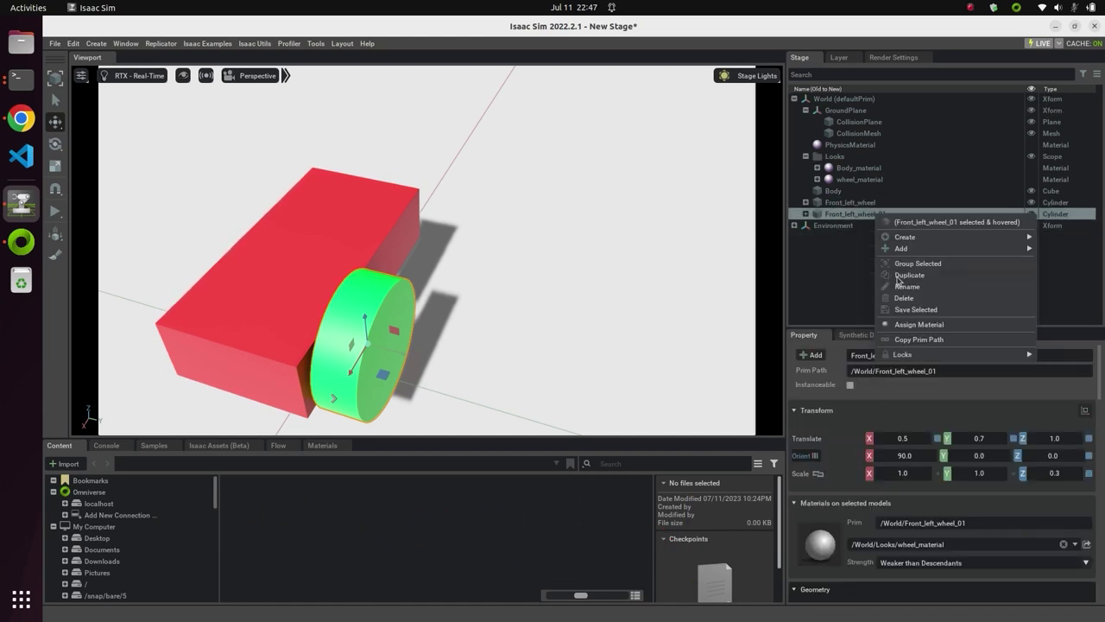
{"action": "left_click", "coordinate": [898, 276]}
{"action": "right_click", "coordinate": [862, 227]}
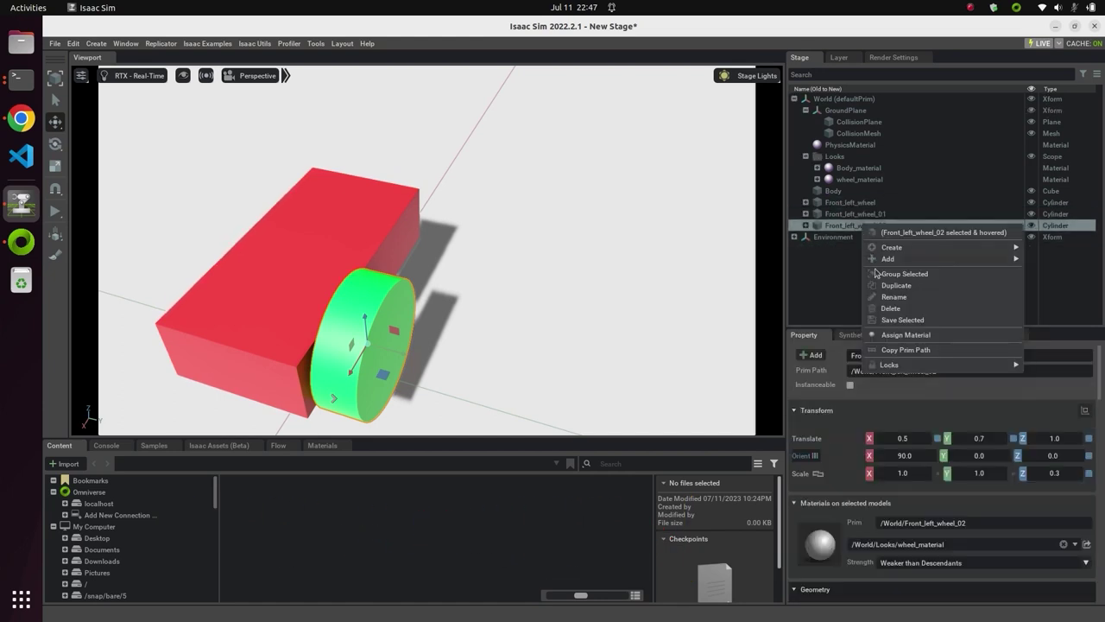
{"action": "left_click", "coordinate": [895, 285]}
Rename the first duplicate, Front_left_wheel_01, to Front_right_wheel.
{"action": "left_click", "coordinate": [841, 225]}
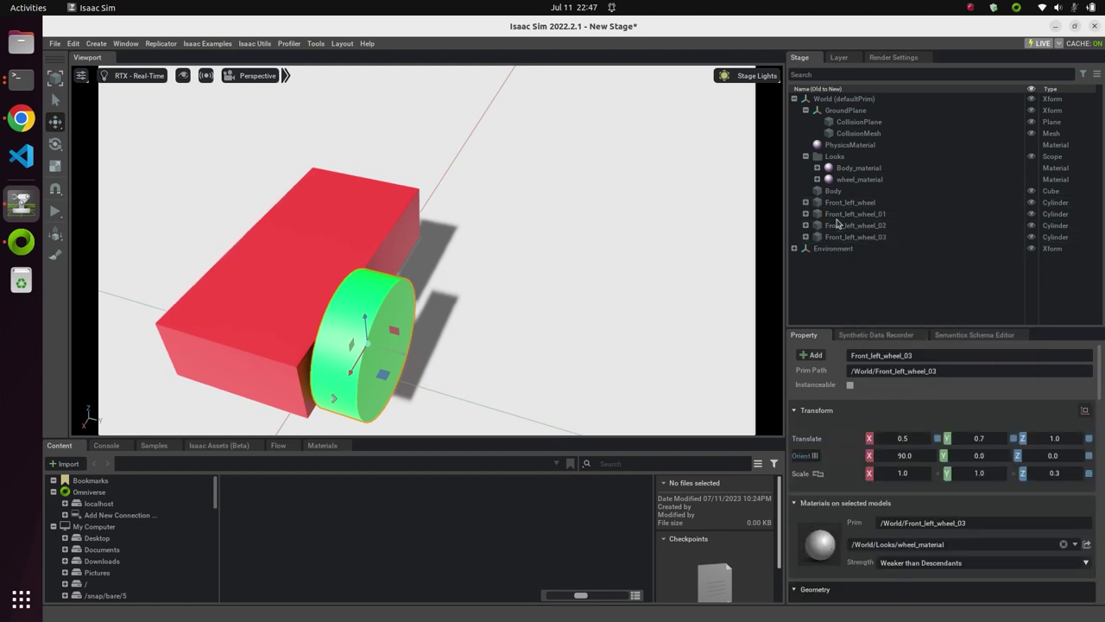
{"action": "left_click", "coordinate": [842, 214]}
{"action": "right_click", "coordinate": [842, 214]}
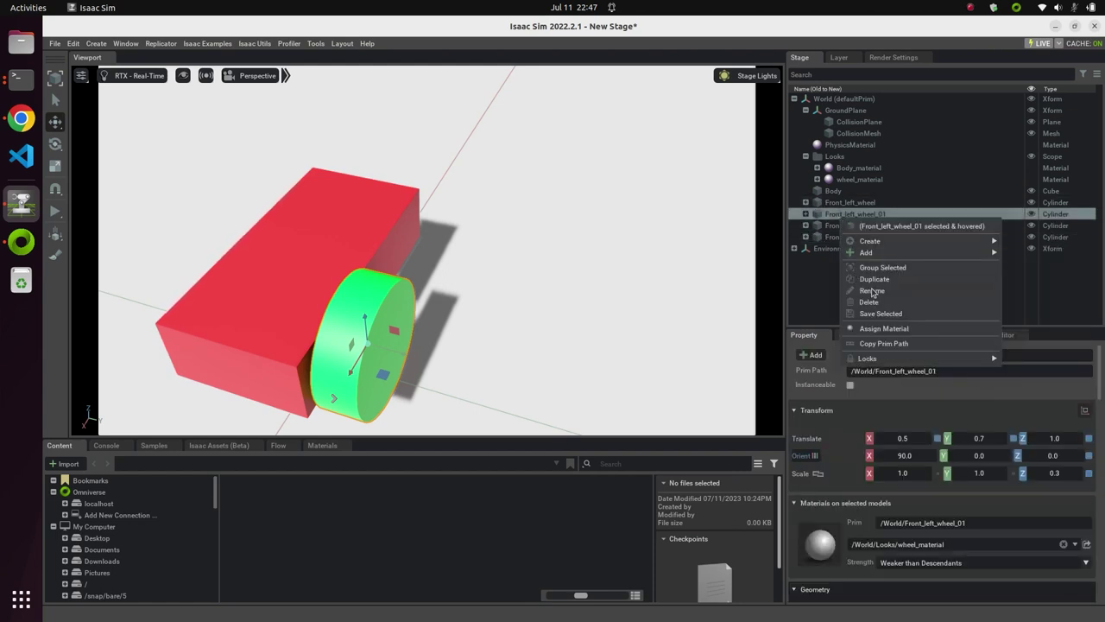
{"action": "left_click", "coordinate": [873, 293]}
{"action": "key", "text": "End"}
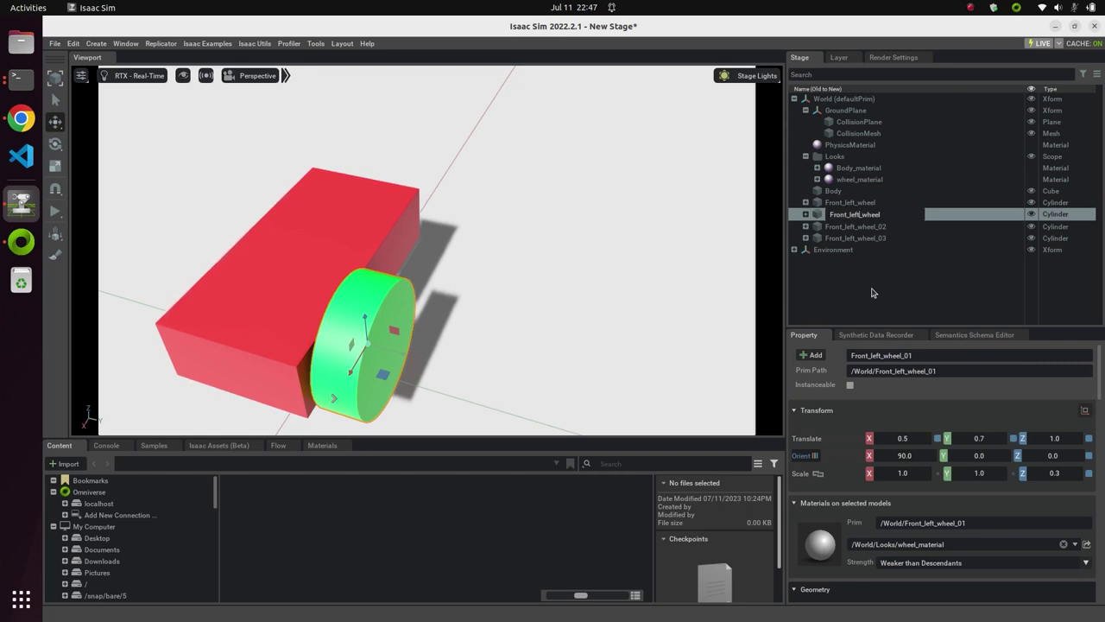
{"action": "key", "text": "Left"}
{"action": "key", "text": "Left"}
{"action": "key", "text": "Left"}
{"action": "key", "text": "Left"}
{"action": "key", "text": "Left"}
{"action": "key", "text": "Left"}
{"action": "key", "text": "BackSpace"}
{"action": "key", "text": "BackSpace"}
{"action": "key", "text": "BackSpace"}
{"action": "key", "text": "BackSpace"}
{"action": "type", "text": "right"}
{"action": "key", "text": "Return"}
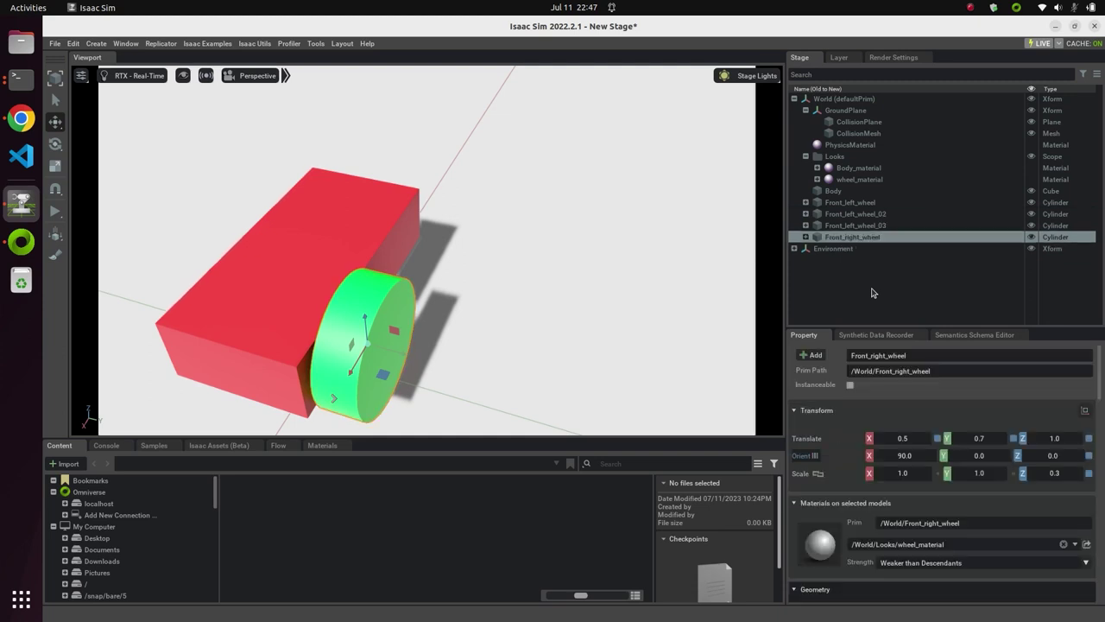
Move Front_right_wheel across to the opposite side of the body, setting its Translate X to 0.5 and Y to -0.7.
{"action": "left_click", "coordinate": [806, 238]}
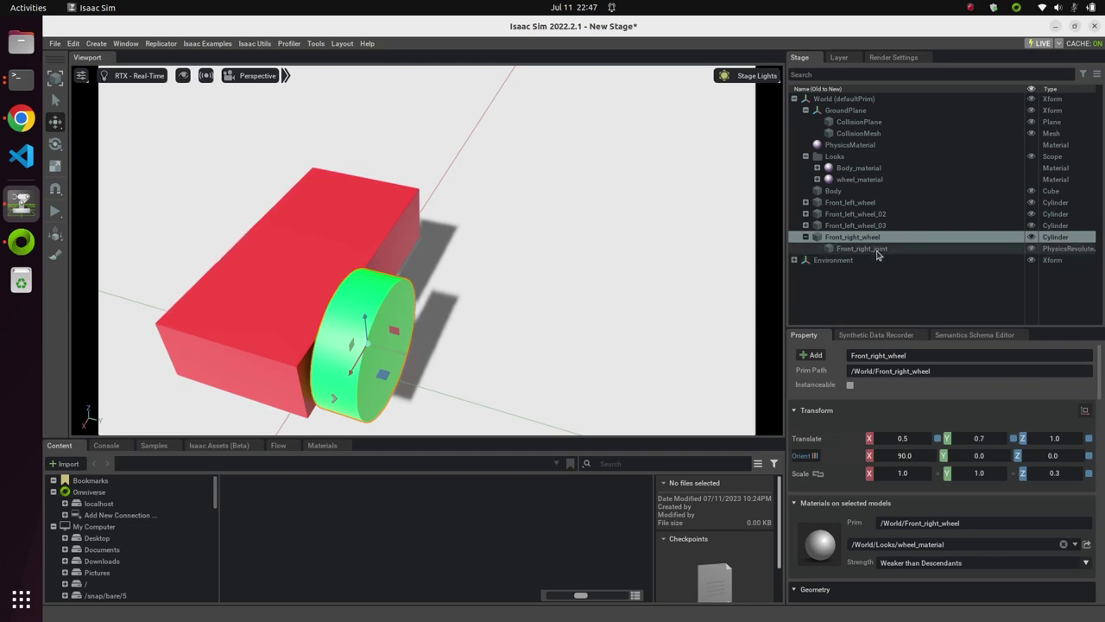
{"action": "left_click_drag", "start_coordinate": [877, 254], "coordinate": [851, 202]}
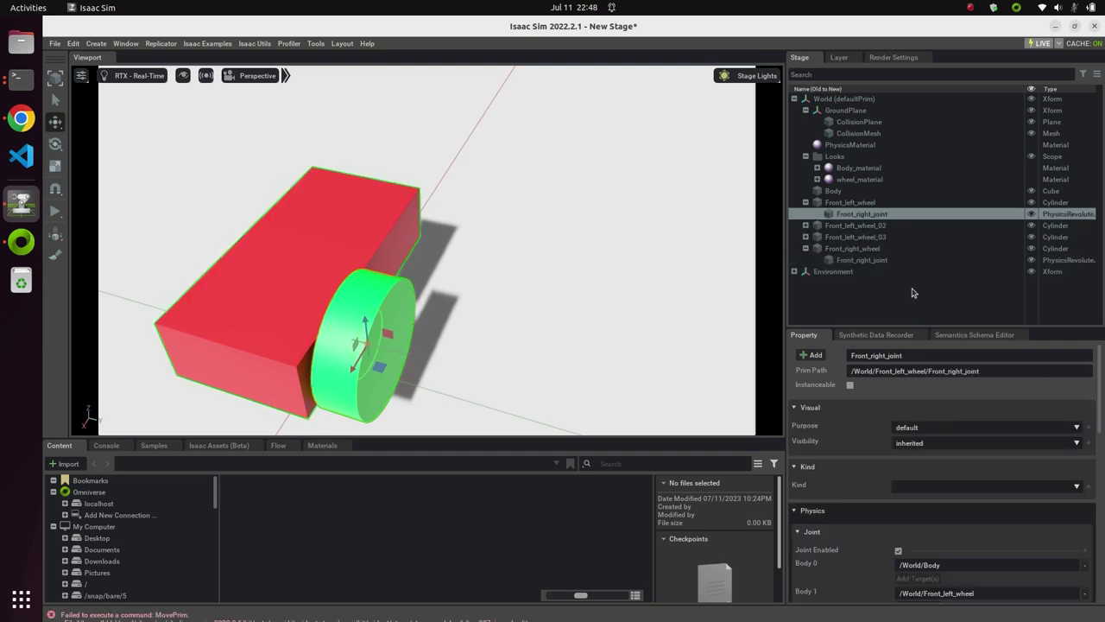
{"action": "left_click", "coordinate": [863, 249]}
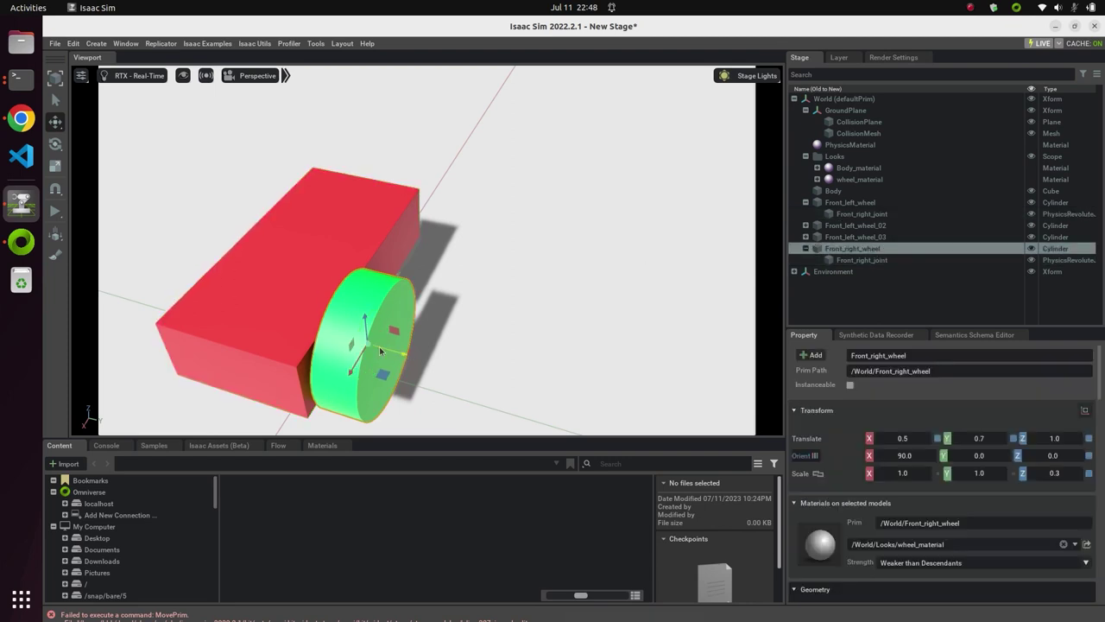
{"action": "left_click_drag", "start_coordinate": [379, 346], "coordinate": [210, 308]}
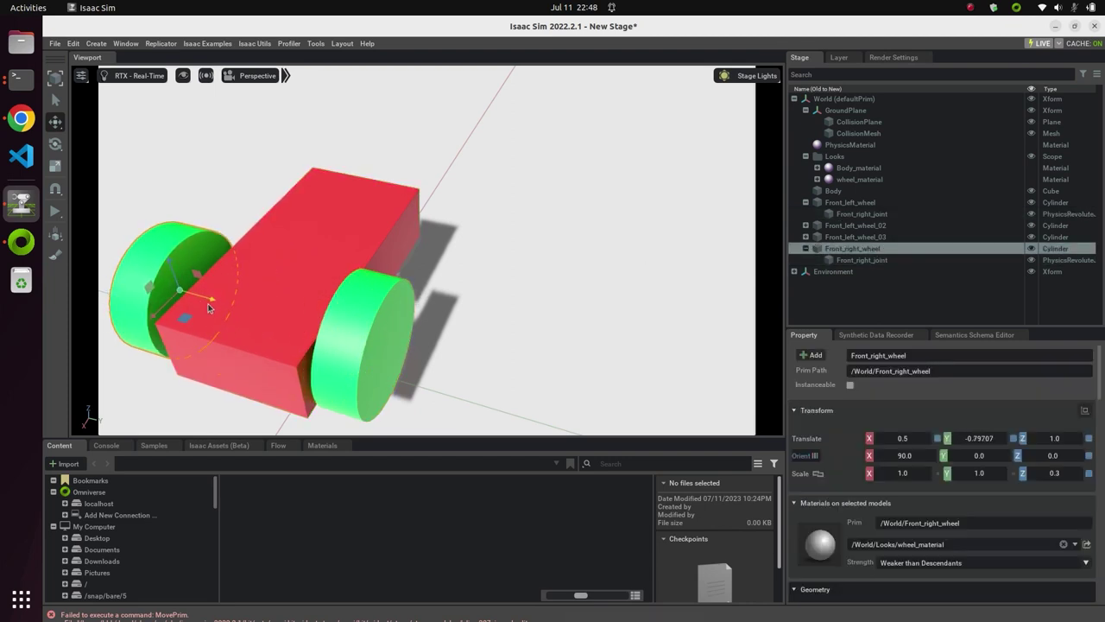
{"action": "double_click", "coordinate": [906, 440]}
{"action": "type", "text": "0."}
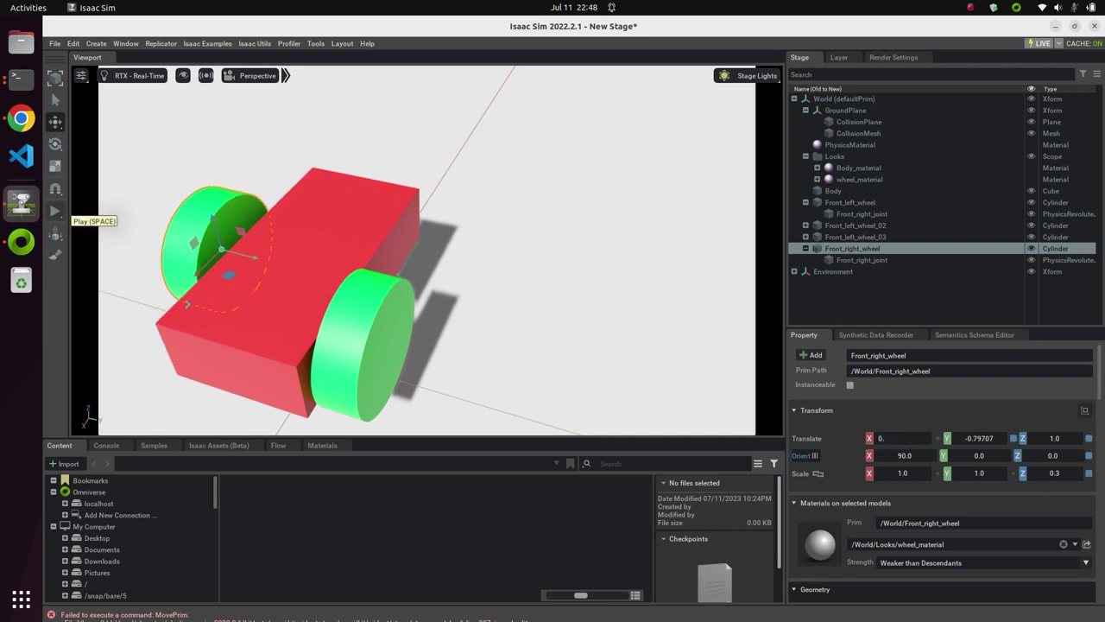
{"action": "type", "text": "5"}
{"action": "key", "text": "Tab"}
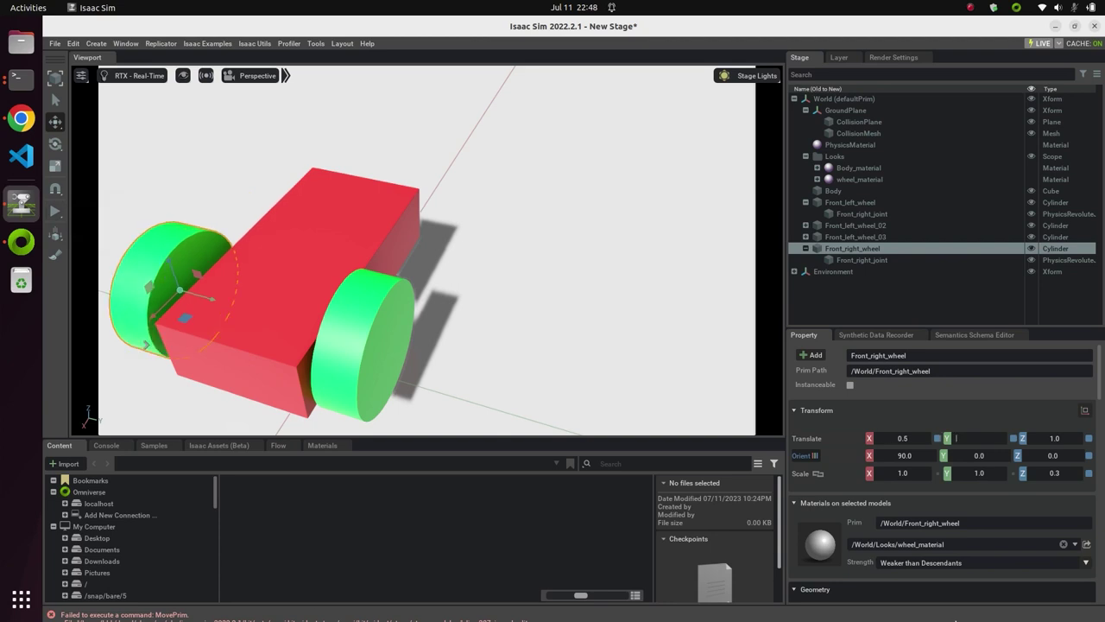
{"action": "type", "text": "-.7"}
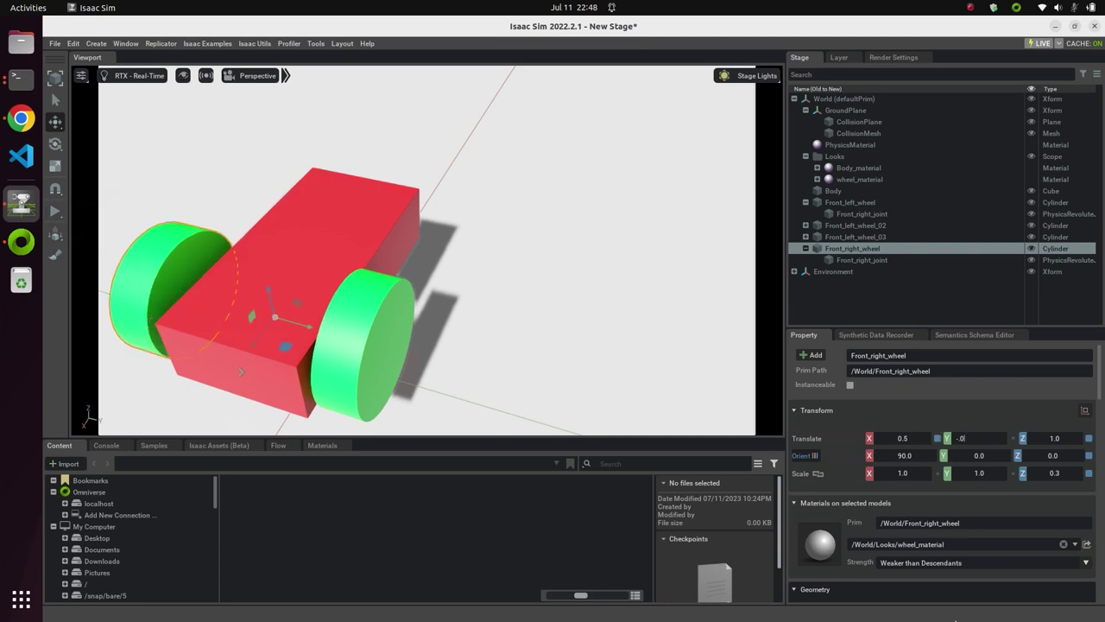
{"action": "left_click", "coordinate": [932, 412]}
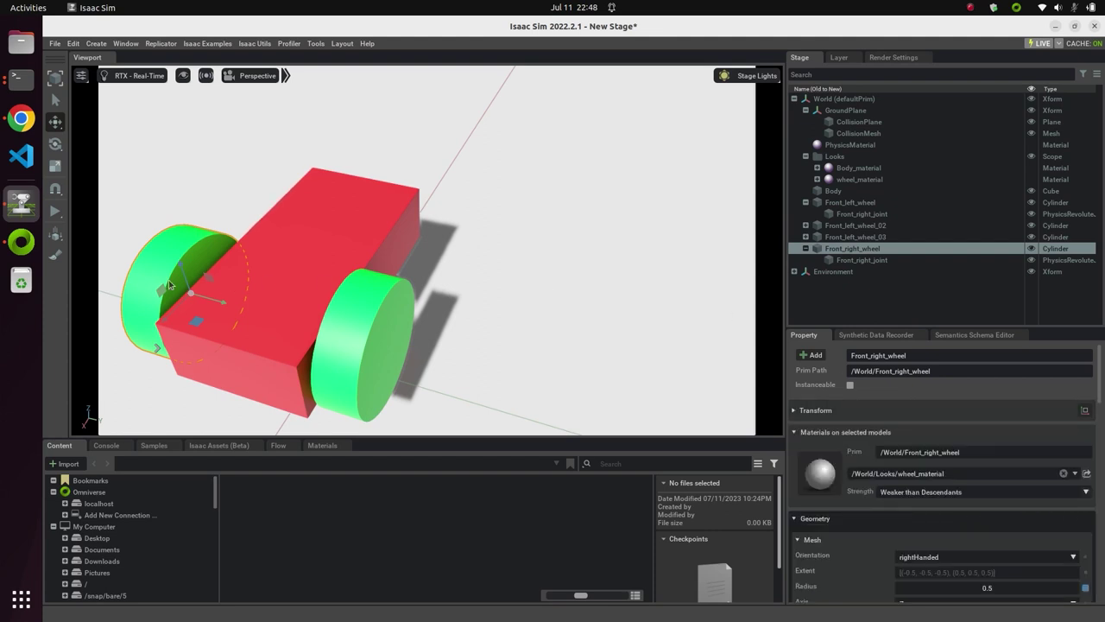
Set Local Position 0 Y of the joint under Front_right_wheel to -0.7 and check its drive settings.
{"action": "left_click", "coordinate": [879, 262]}
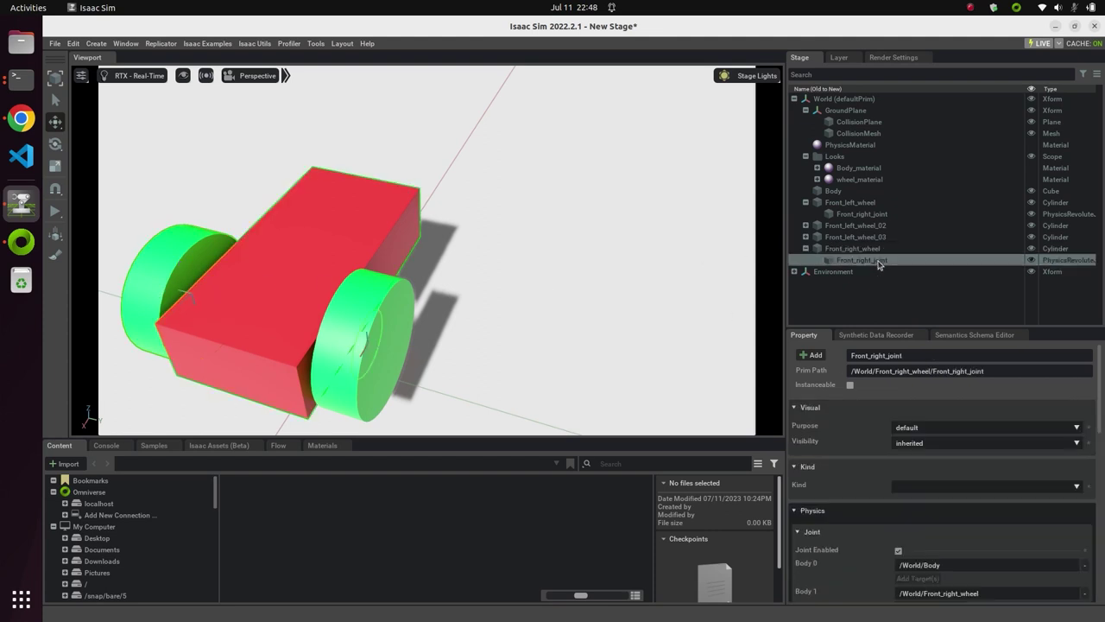
{"action": "scroll", "coordinate": [898, 518], "scroll_direction": "down", "scroll_amount": 5}
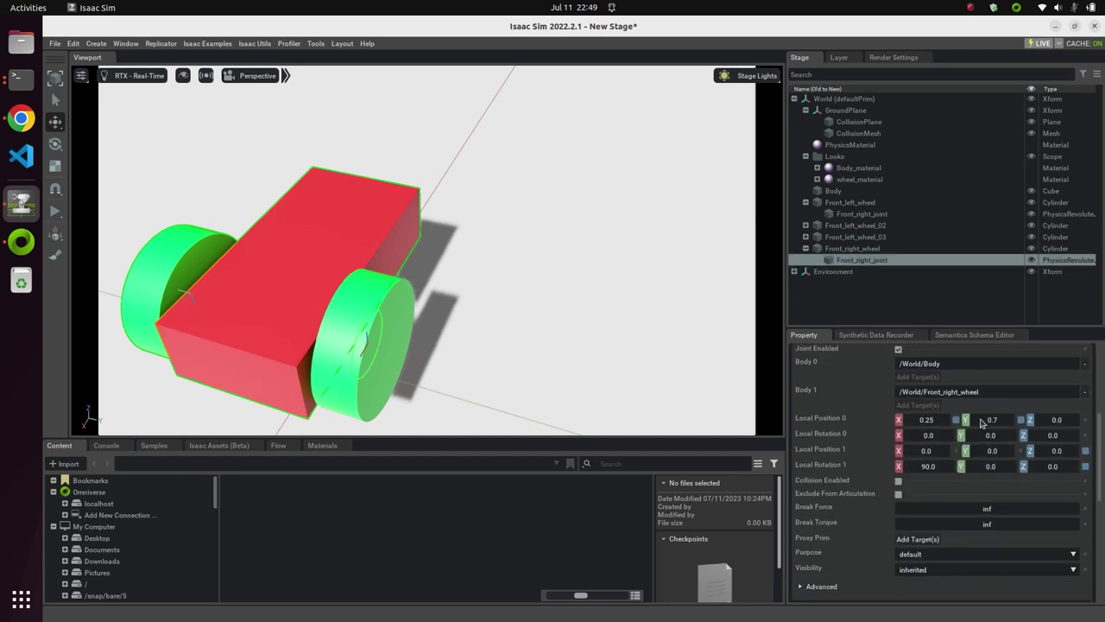
{"action": "double_click", "coordinate": [984, 420]}
{"action": "type", "text": "-0.7"}
{"action": "key", "text": "Return"}
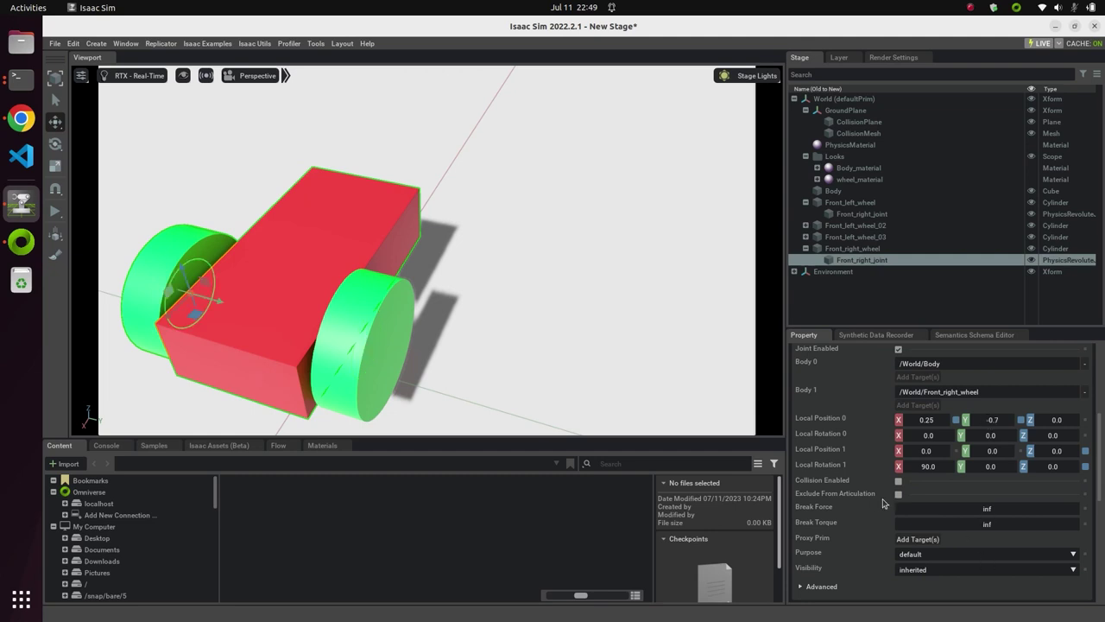
{"action": "scroll", "coordinate": [930, 470], "scroll_direction": "down", "scroll_amount": 5}
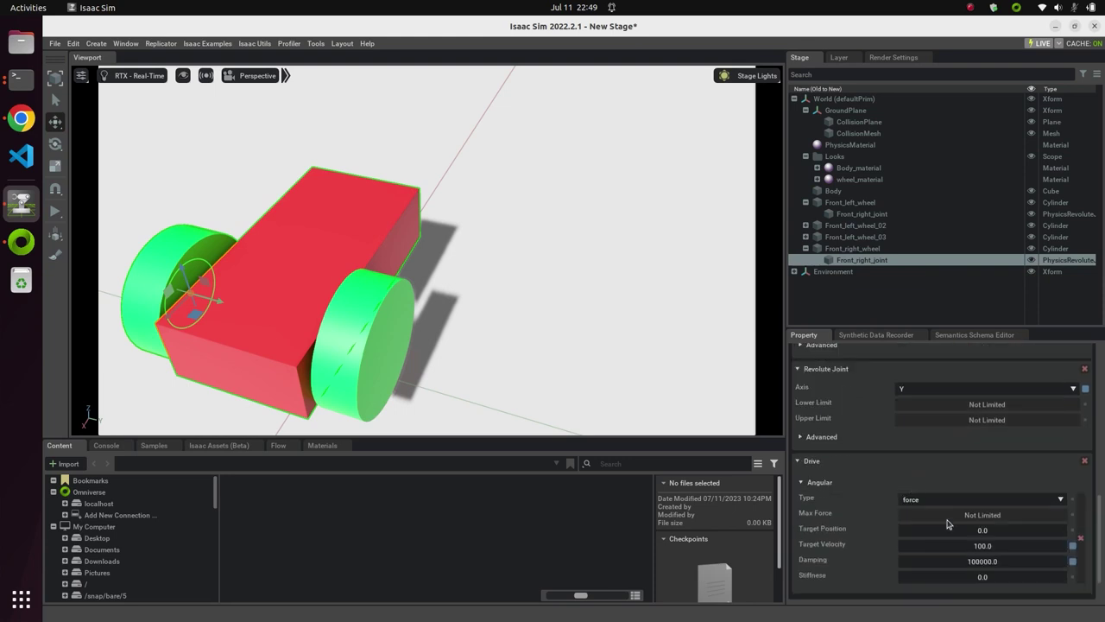
{"action": "left_click", "coordinate": [623, 372]}
Rename the duplicate Front_left_wheel_02 to Rear_left_wheel.
{"action": "left_click", "coordinate": [805, 251]}
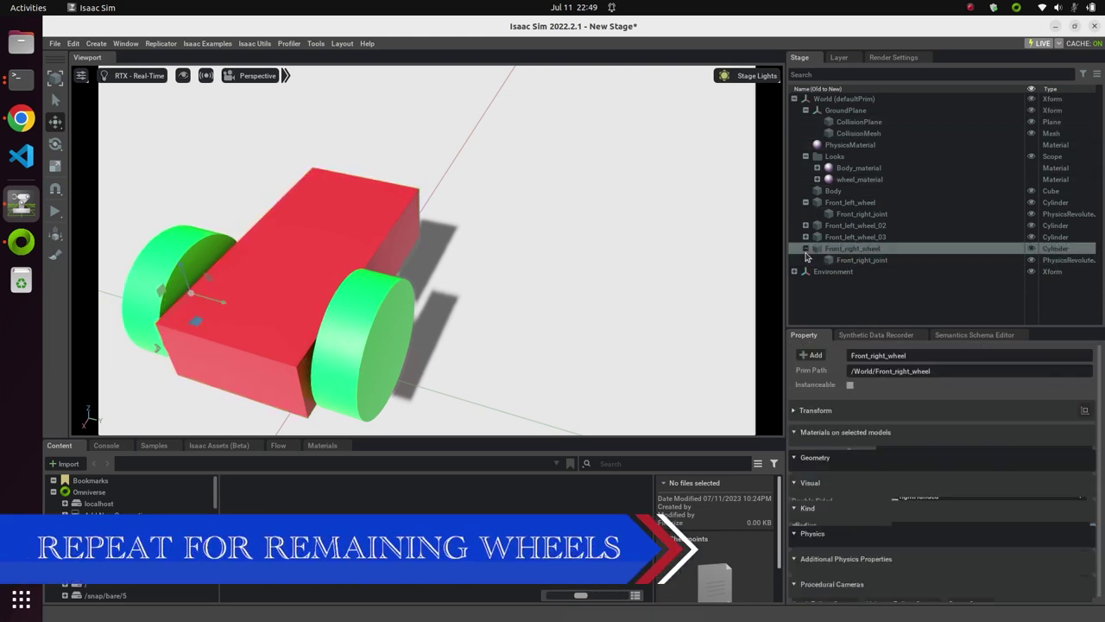
{"action": "right_click", "coordinate": [849, 226]}
{"action": "left_click", "coordinate": [885, 300]}
{"action": "type", "text": "Read_left_wheel_02"}
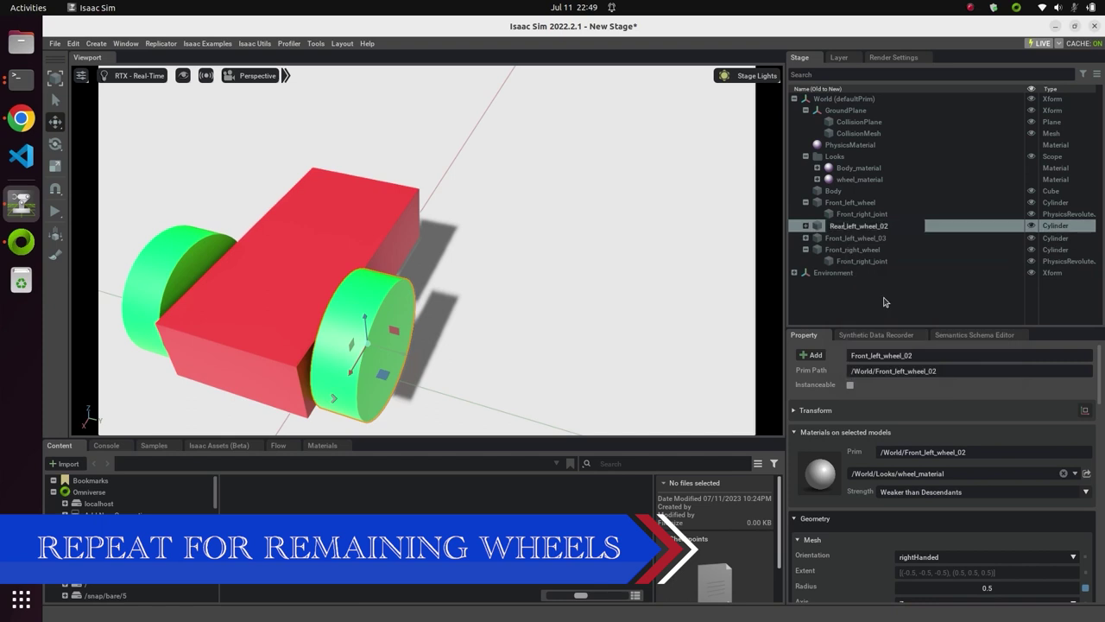
{"action": "key", "text": "BackSpace"}
{"action": "key", "text": "BackSpace"}
{"action": "key", "text": "BackSpace"}
{"action": "key", "text": "Return"}
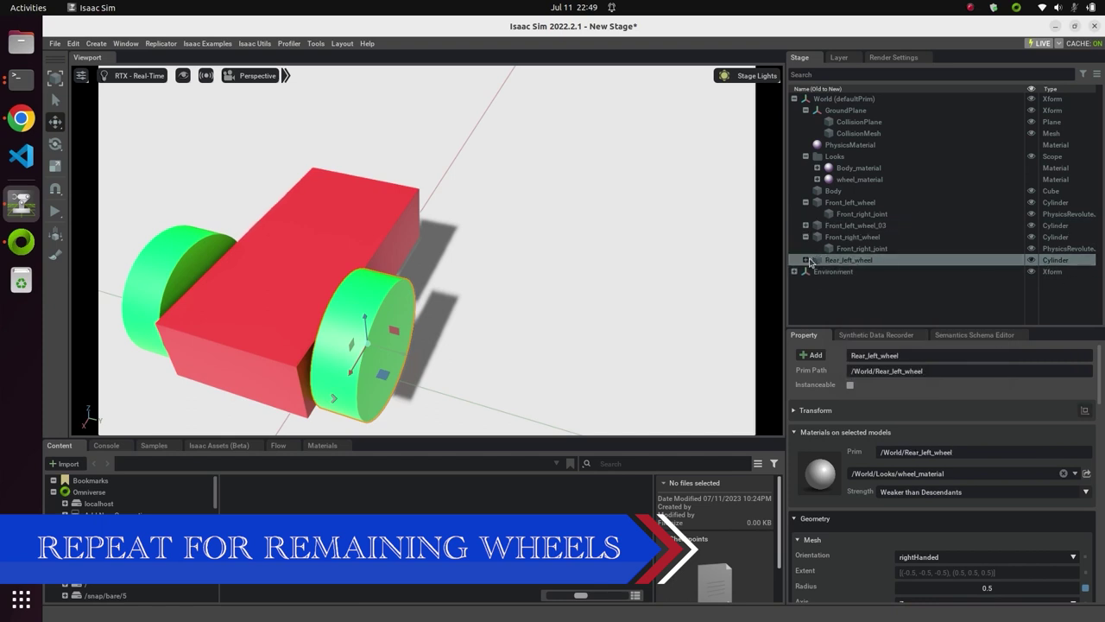
Rename the revolute joint under Rear_left_wheel to Rear_left_joint.
{"action": "right_click", "coordinate": [872, 272]}
{"action": "left_click", "coordinate": [901, 345]}
{"action": "type", "text": "Rear_joint"}
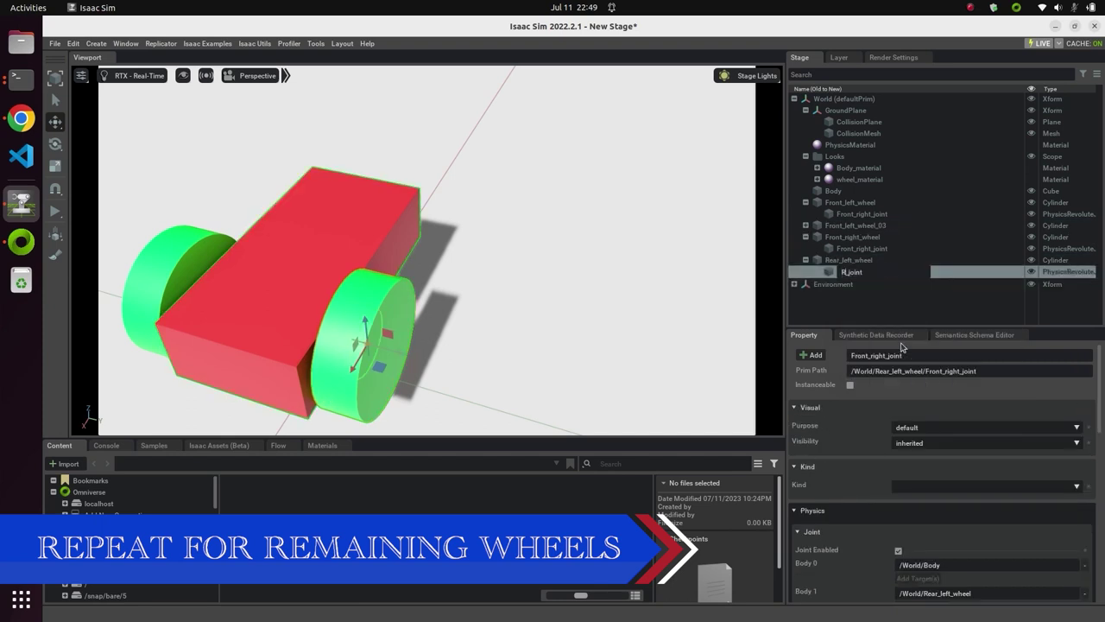
{"action": "type", "text": "left"}
{"action": "key", "text": "Return"}
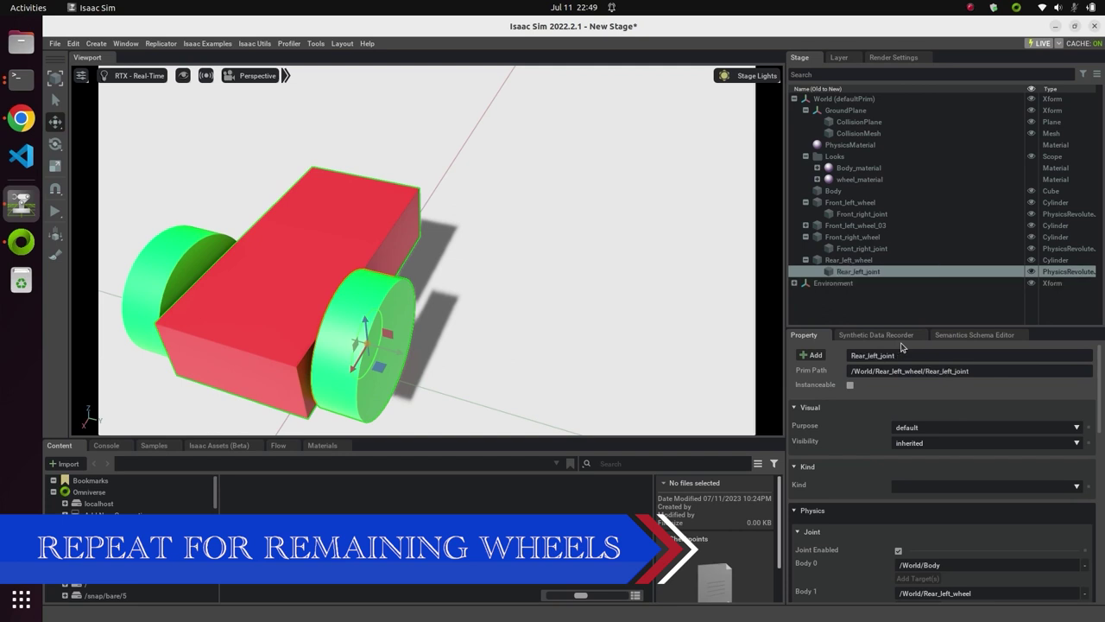
Move Rear_left_wheel along the body to its rear end and adjust the wheel's Translate X.
{"action": "left_click", "coordinate": [341, 377]}
{"action": "left_click_drag", "start_coordinate": [356, 377], "coordinate": [425, 252]}
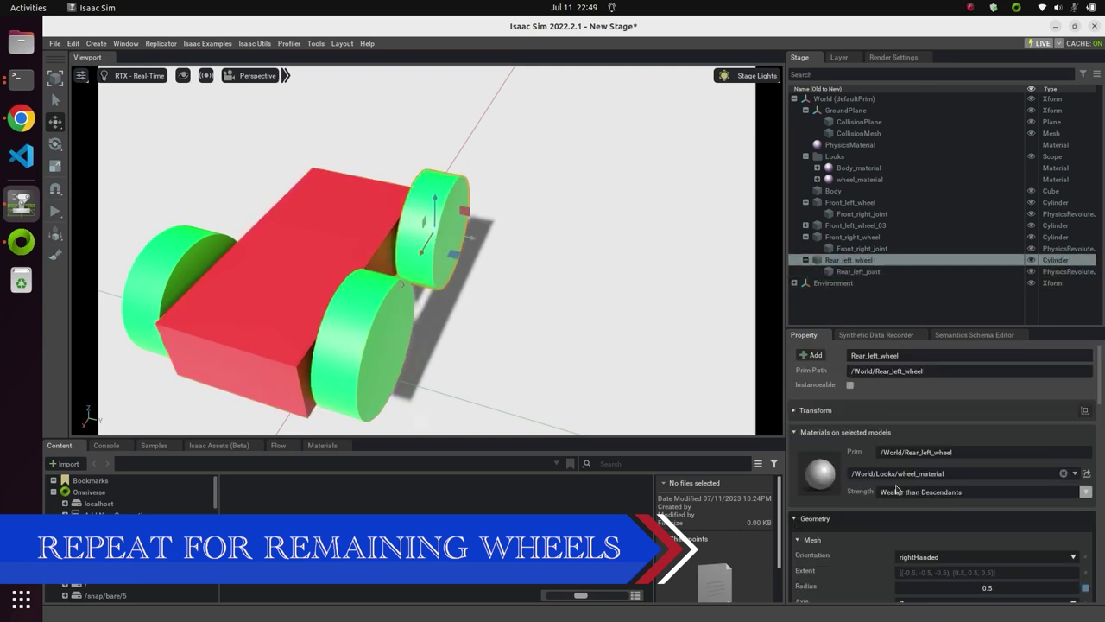
{"action": "left_click", "coordinate": [815, 411]}
{"action": "left_click_drag", "start_coordinate": [898, 439], "coordinate": [899, 439]}
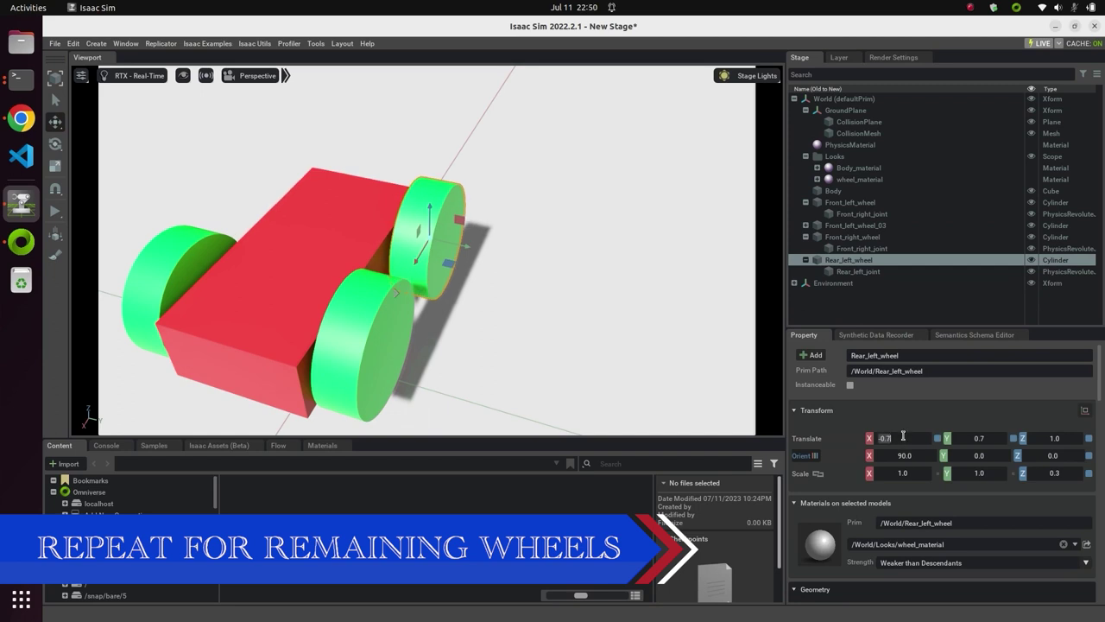
Set Local Position 0 X of Rear_left_joint to -0.25.
{"action": "left_click", "coordinate": [860, 272]}
{"action": "double_click", "coordinate": [927, 540]}
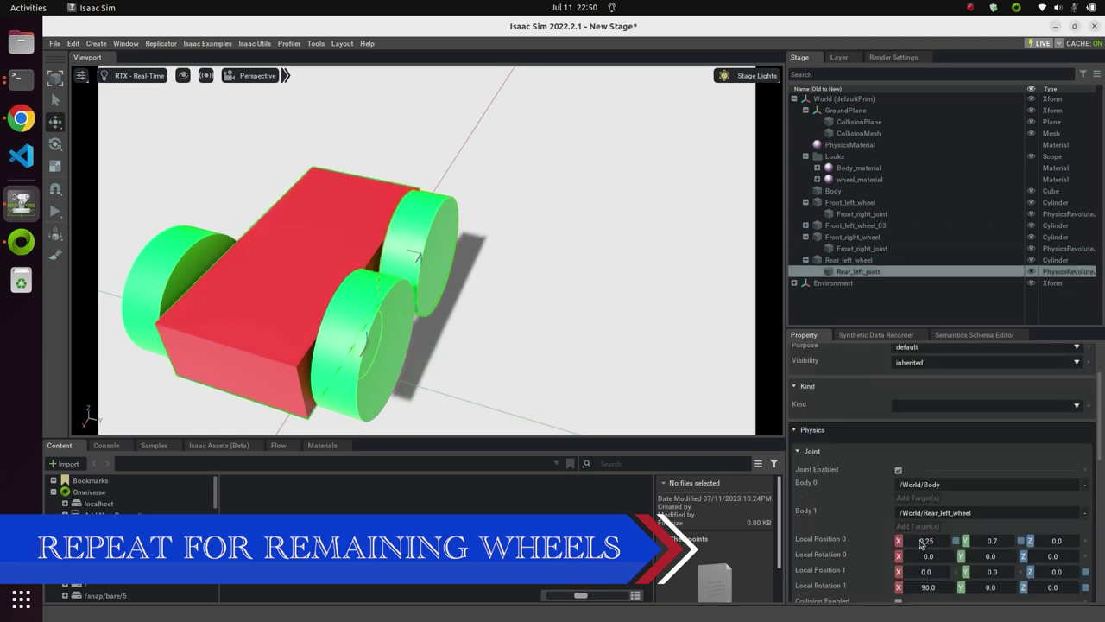
{"action": "type", "text": "-0.25"}
{"action": "key", "text": "Return"}
{"action": "key", "text": "f"}
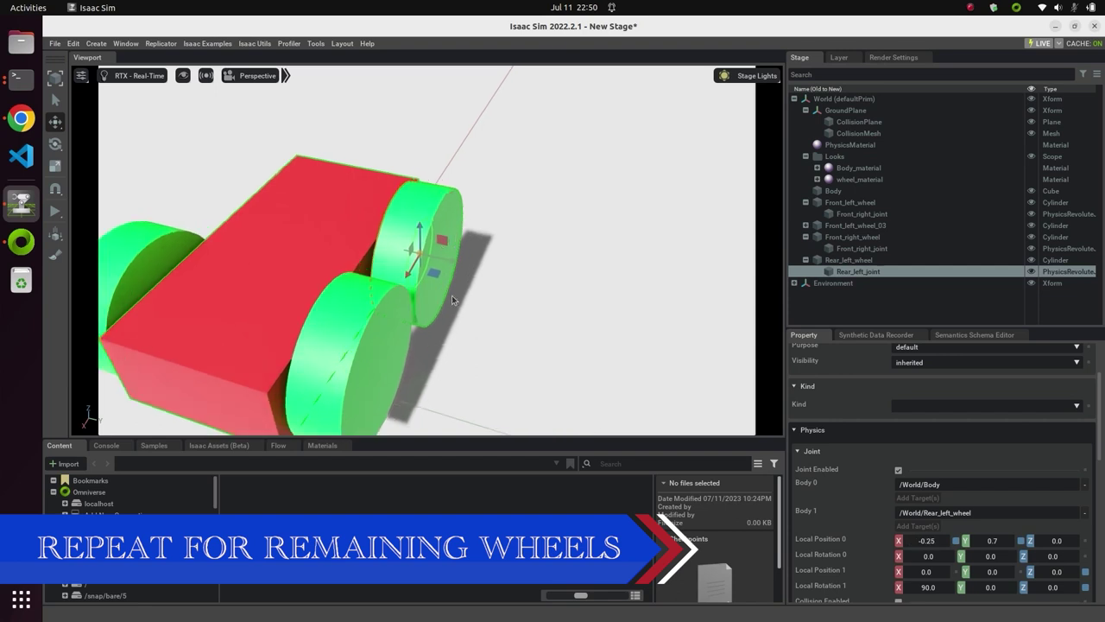
Rename the duplicate Front_left_wheel_03 to Rear_right_wheel.
{"action": "left_click", "coordinate": [806, 260]}
{"action": "left_click", "coordinate": [806, 236]}
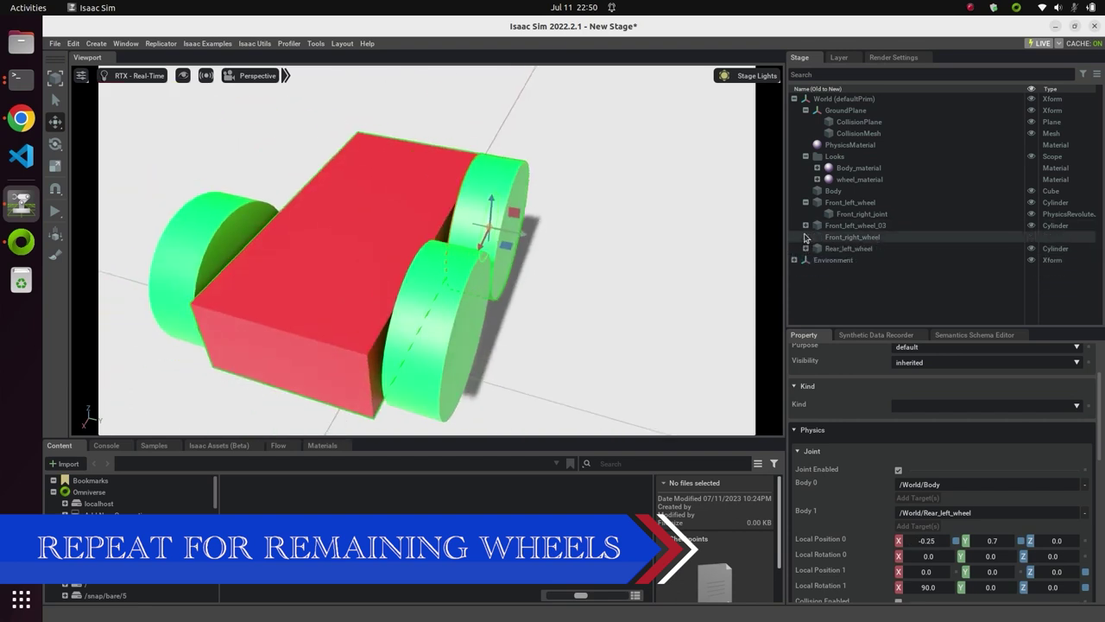
{"action": "left_click", "coordinate": [855, 225]}
{"action": "right_click", "coordinate": [790, 227]}
{"action": "left_click", "coordinate": [871, 303]}
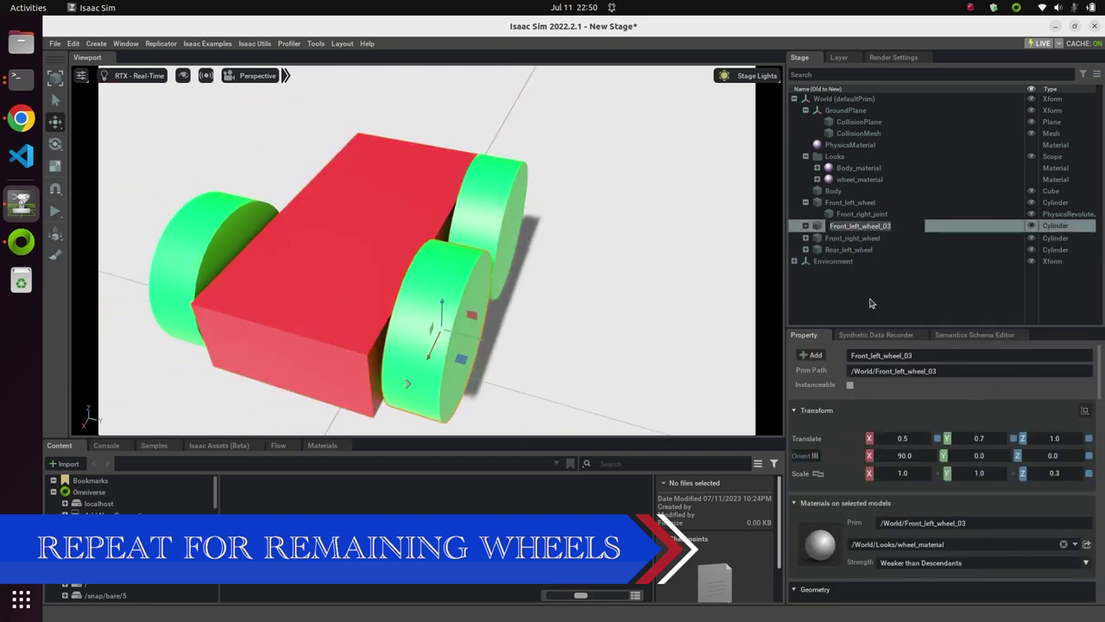
{"action": "type", "text": "Rear_right_wheel"}
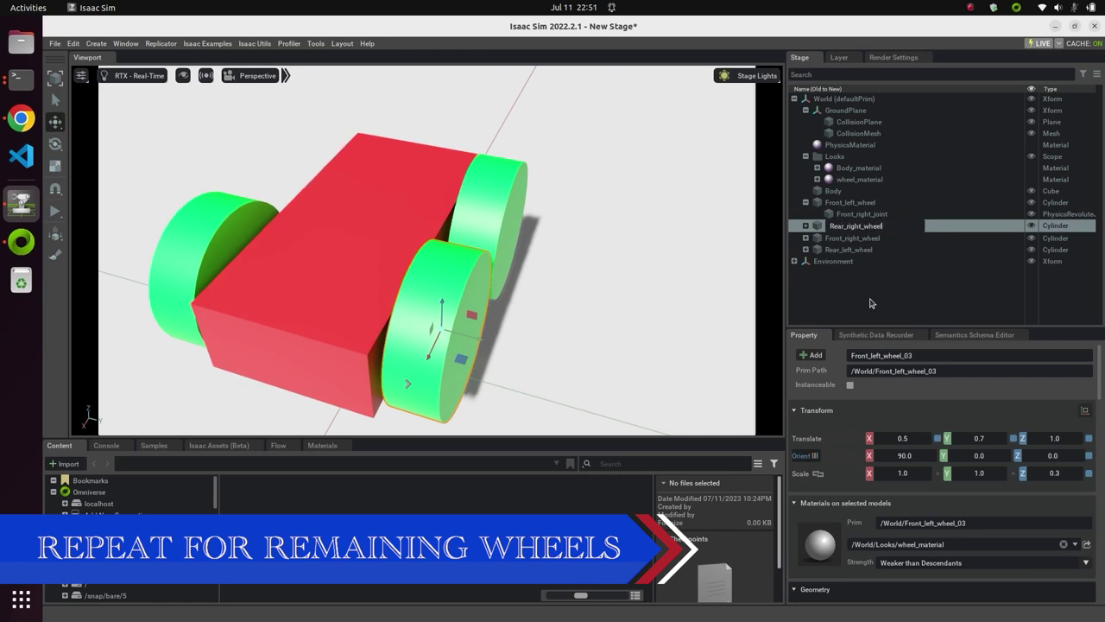
{"action": "key", "text": "Return"}
Rename the revolute joint under Front_left_wheel to Front_left_joint.
{"action": "right_click", "coordinate": [872, 214]}
{"action": "left_click", "coordinate": [901, 289]}
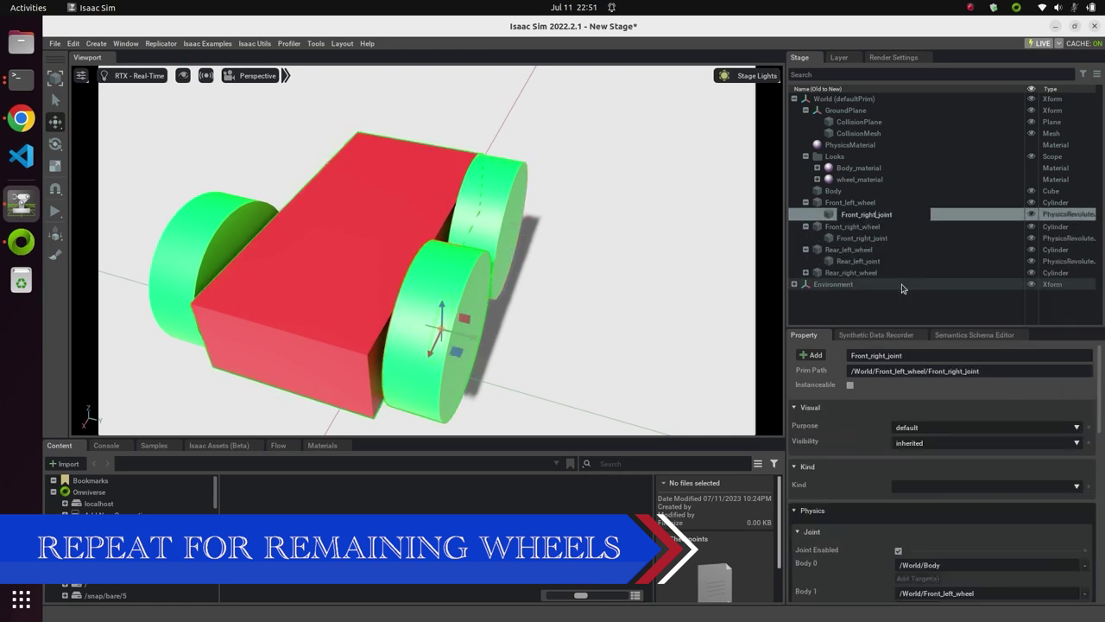
{"action": "type", "text": "left"}
{"action": "key", "text": "Return"}
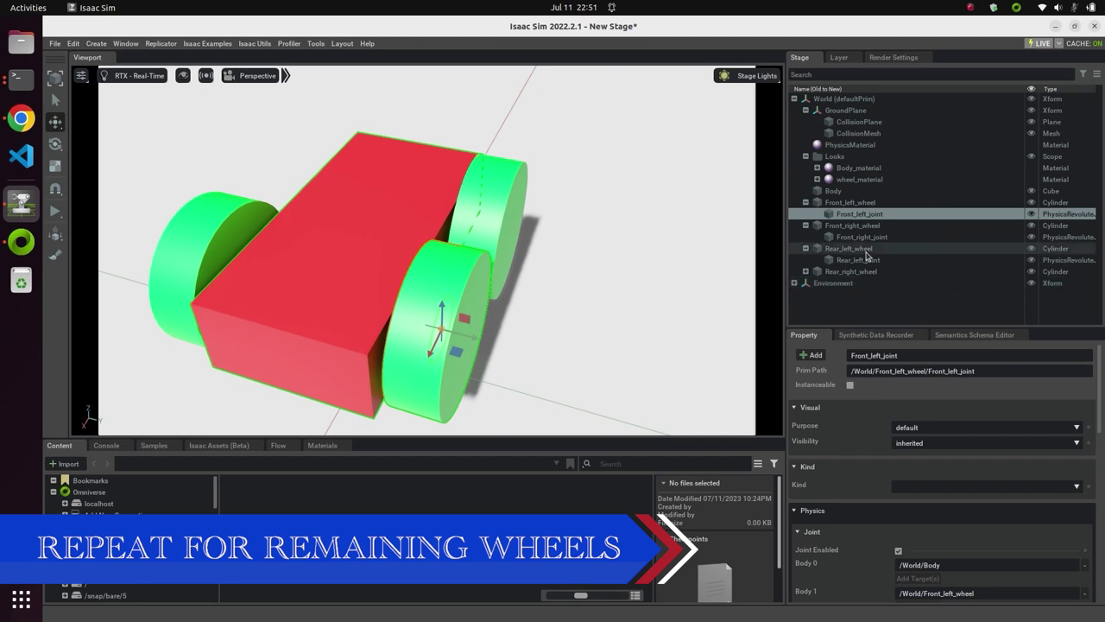
Rename the revolute joint under Rear_right_wheel to Rear_right_joint.
{"action": "left_click", "coordinate": [805, 272]}
{"action": "right_click", "coordinate": [861, 282]}
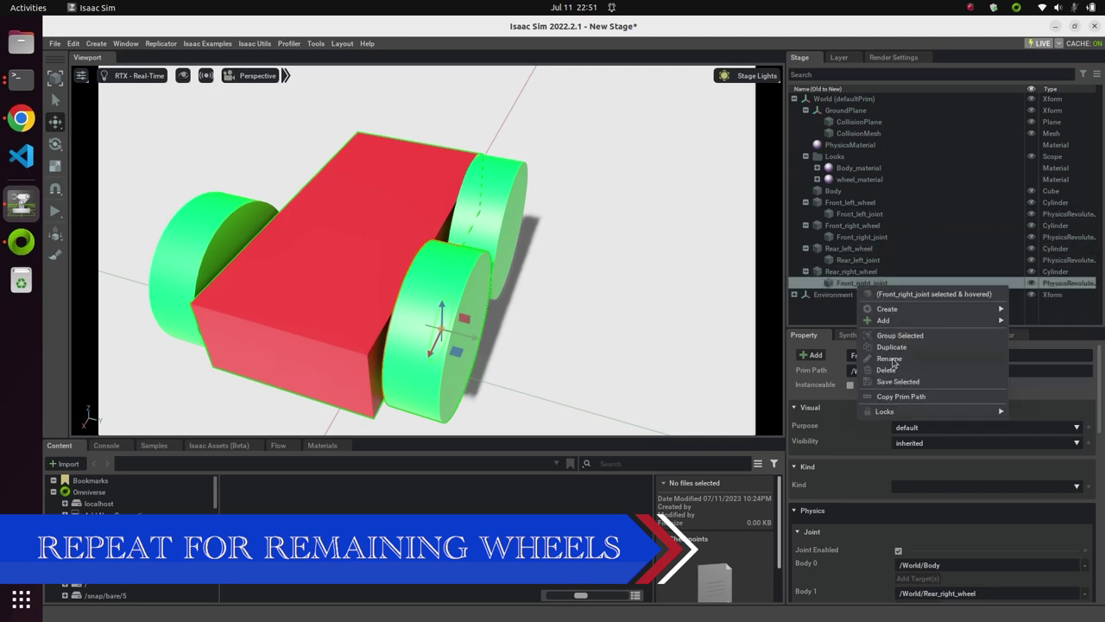
{"action": "left_click", "coordinate": [894, 361]}
{"action": "type", "text": "Rear_right_joint"}
Move Rear_right_wheel to the body's free rear corner, adjusting its Translate X and setting Translate Y to -0.7.
{"action": "left_click", "coordinate": [851, 271]}
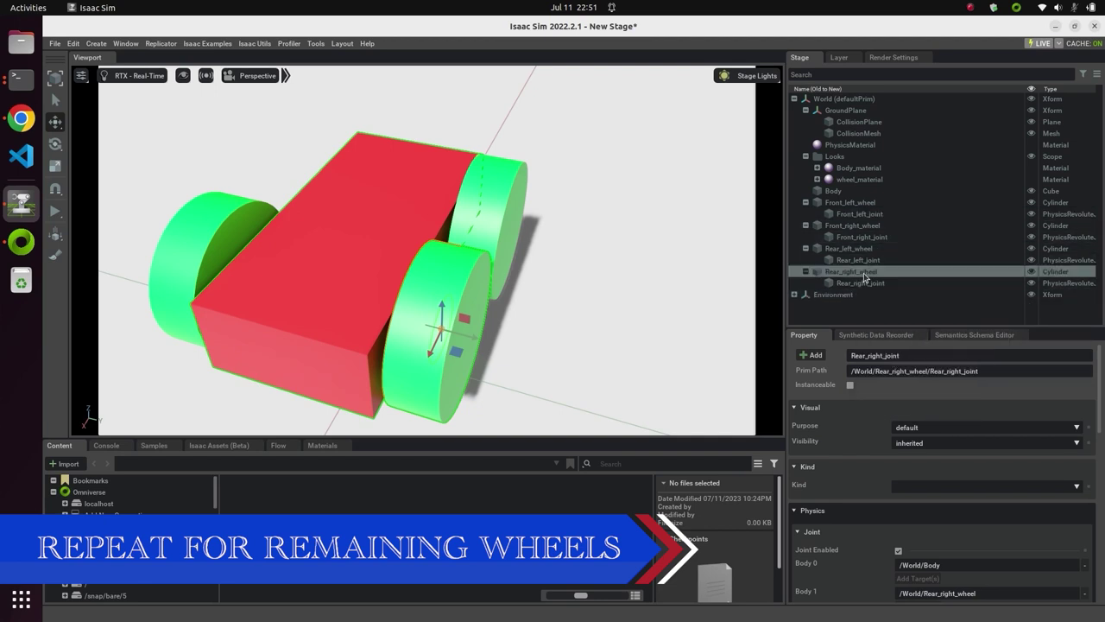
{"action": "left_click_drag", "start_coordinate": [473, 321], "coordinate": [328, 172]}
{"action": "double_click", "coordinate": [902, 438]}
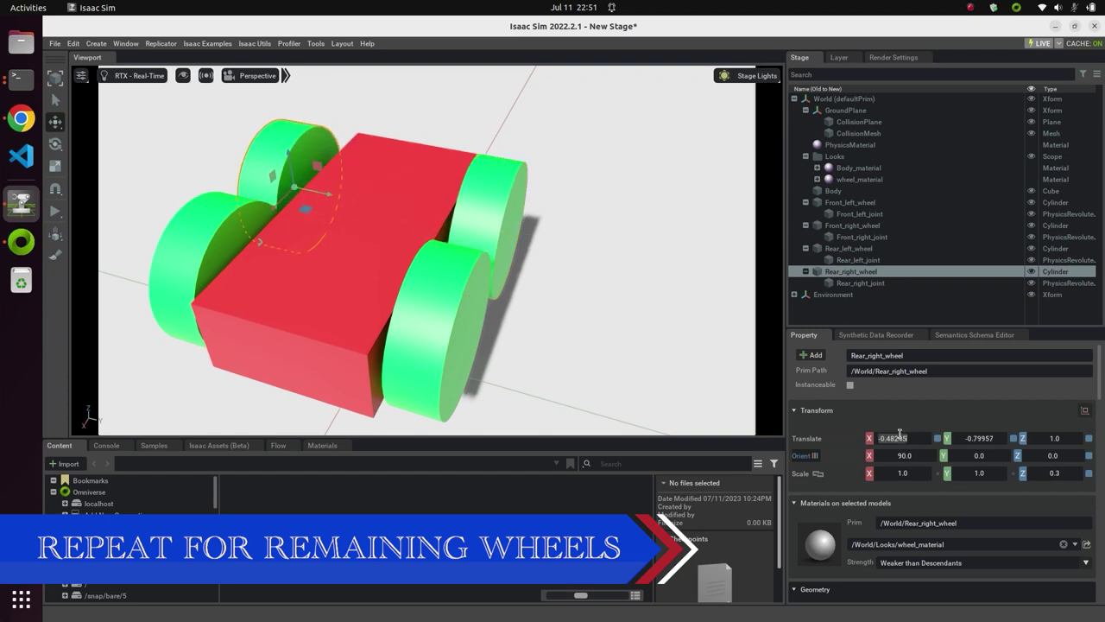
{"action": "type", "text": "-.6"}
{"action": "key", "text": "Tab"}
{"action": "type", "text": "-.7"}
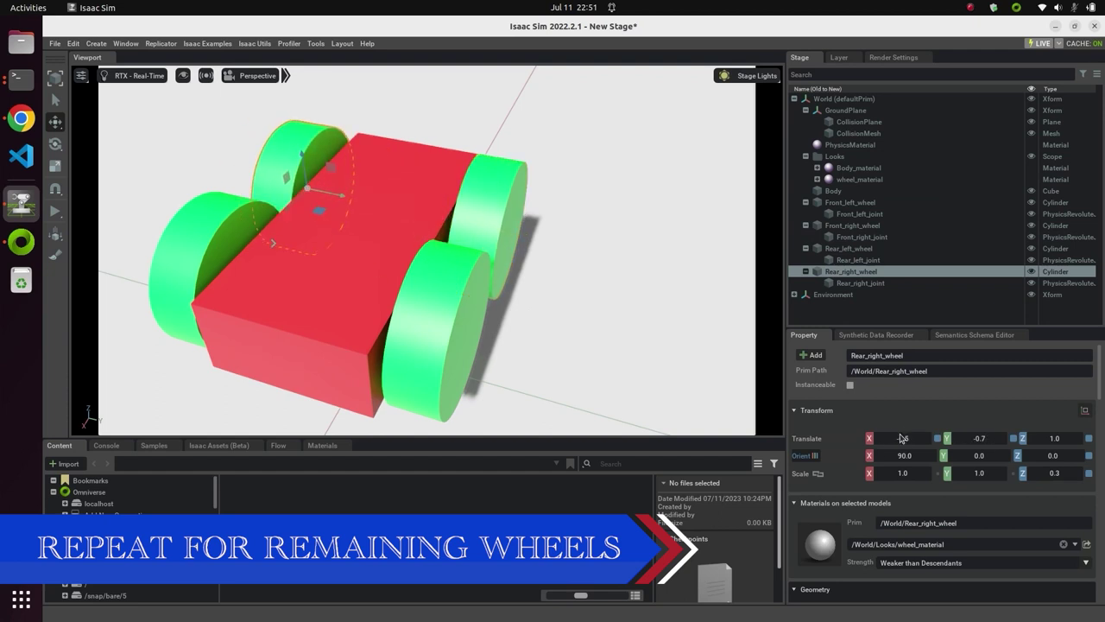
Set Local Position 0 of Rear_right_joint to X -0.25 and Y -0.7.
{"action": "left_click", "coordinate": [861, 283]}
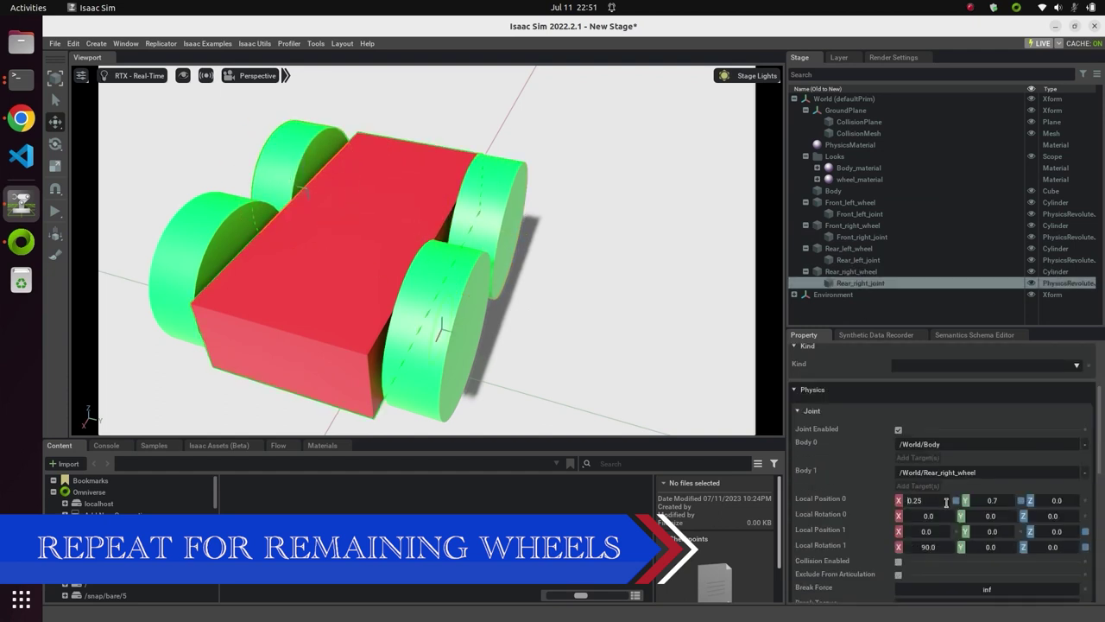
{"action": "type", "text": "-"}
{"action": "key", "text": "Tab"}
{"action": "type", "text": "-.7"}
{"action": "key", "text": "Return"}
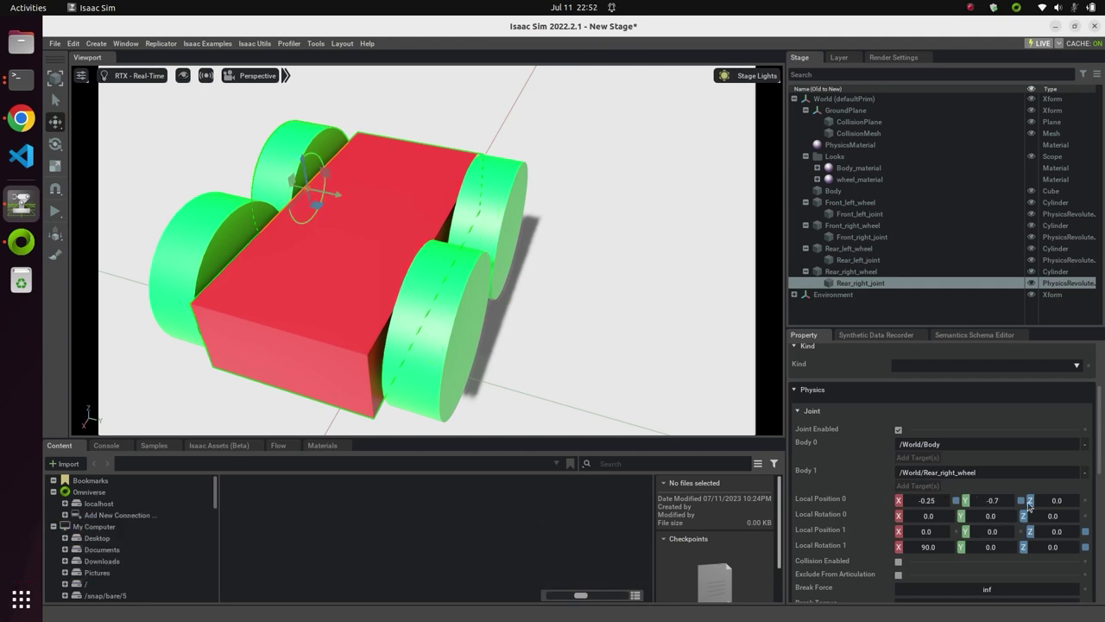
Run the physics simulation and examine how the robot's body and four wheels behave on the ground.
{"action": "scroll", "coordinate": [463, 246], "scroll_direction": "up", "scroll_amount": 2}
{"action": "scroll", "coordinate": [463, 245], "scroll_direction": "down", "scroll_amount": 5}
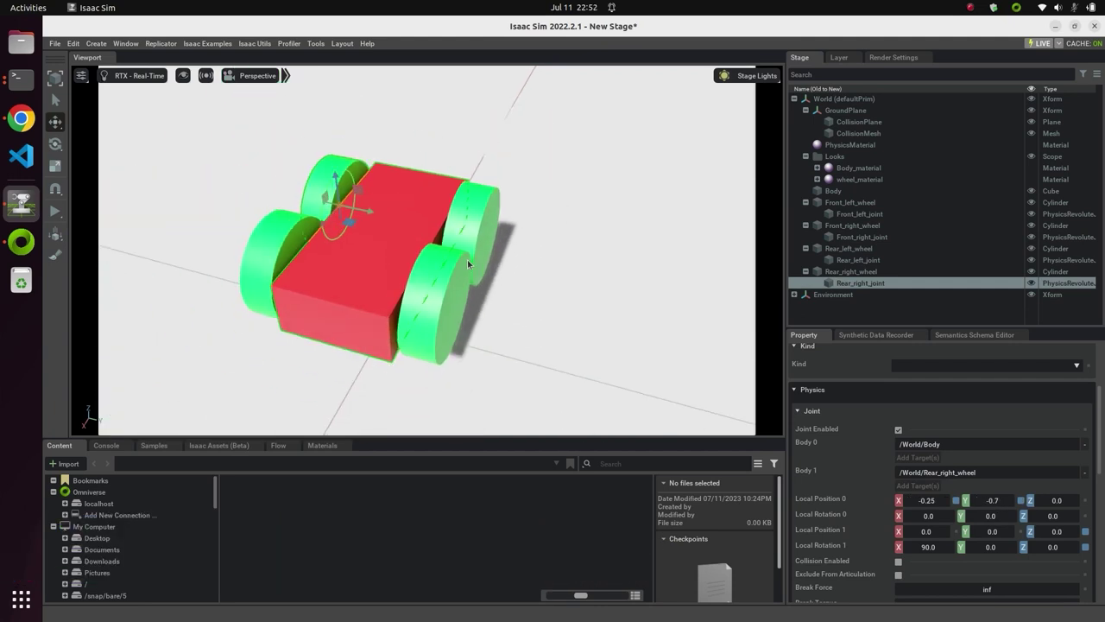
{"action": "left_click_drag", "start_coordinate": [467, 259], "coordinate": [241, 203], "text": "alt"}
{"action": "left_click", "coordinate": [358, 193]}
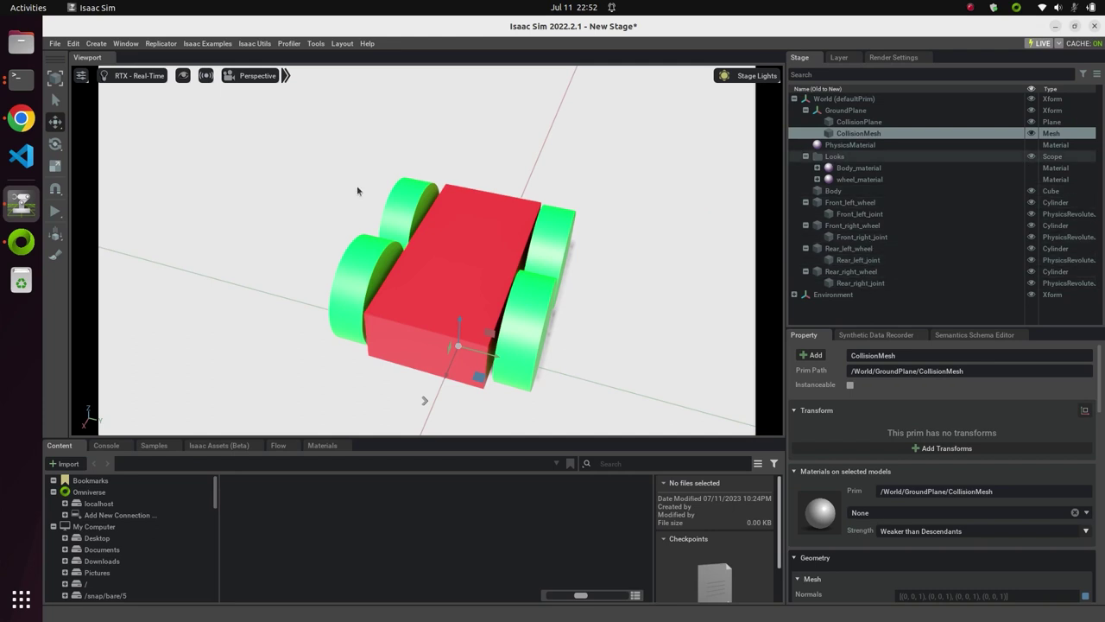
{"action": "scroll", "coordinate": [520, 260], "scroll_direction": "up", "scroll_amount": 3}
{"action": "left_click_drag", "start_coordinate": [583, 268], "coordinate": [489, 273], "text": "alt"}
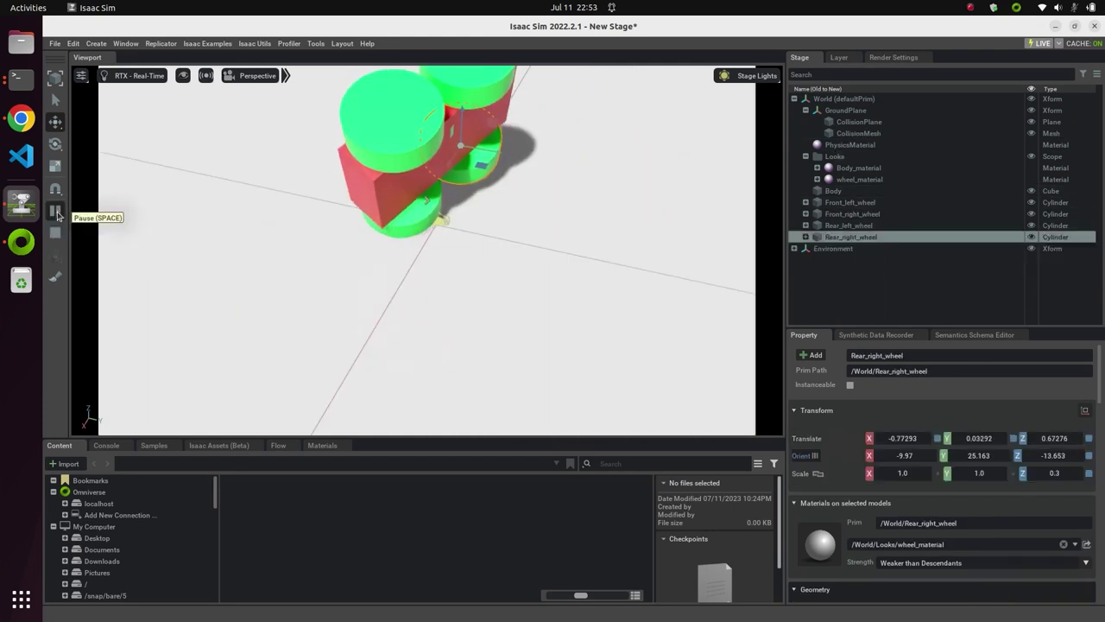
{"action": "left_click", "coordinate": [54, 211]}
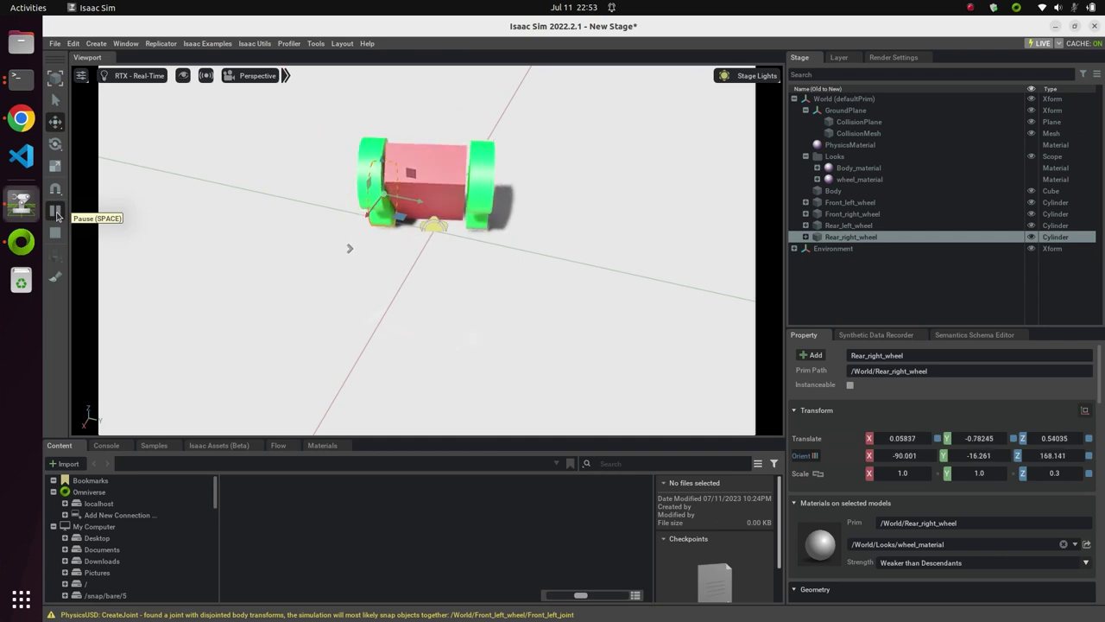
{"action": "scroll", "coordinate": [471, 253], "scroll_direction": "up", "scroll_amount": 5}
{"action": "scroll", "coordinate": [467, 264], "scroll_direction": "up", "scroll_amount": 5}
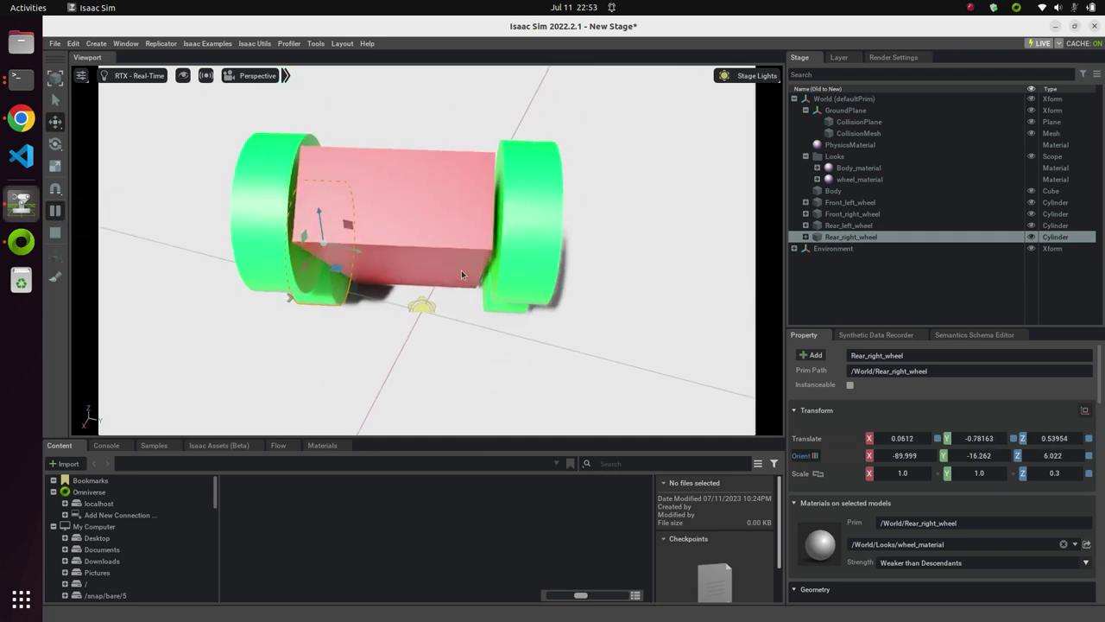
{"action": "left_click", "coordinate": [572, 230]}
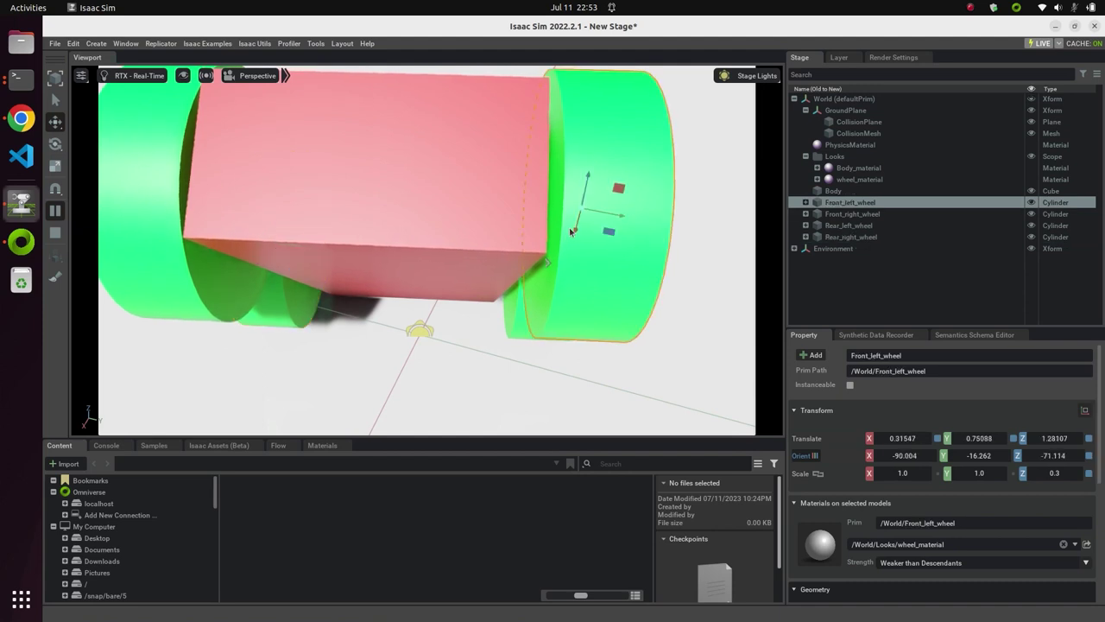
{"action": "scroll", "coordinate": [570, 231], "scroll_direction": "down", "scroll_amount": 5}
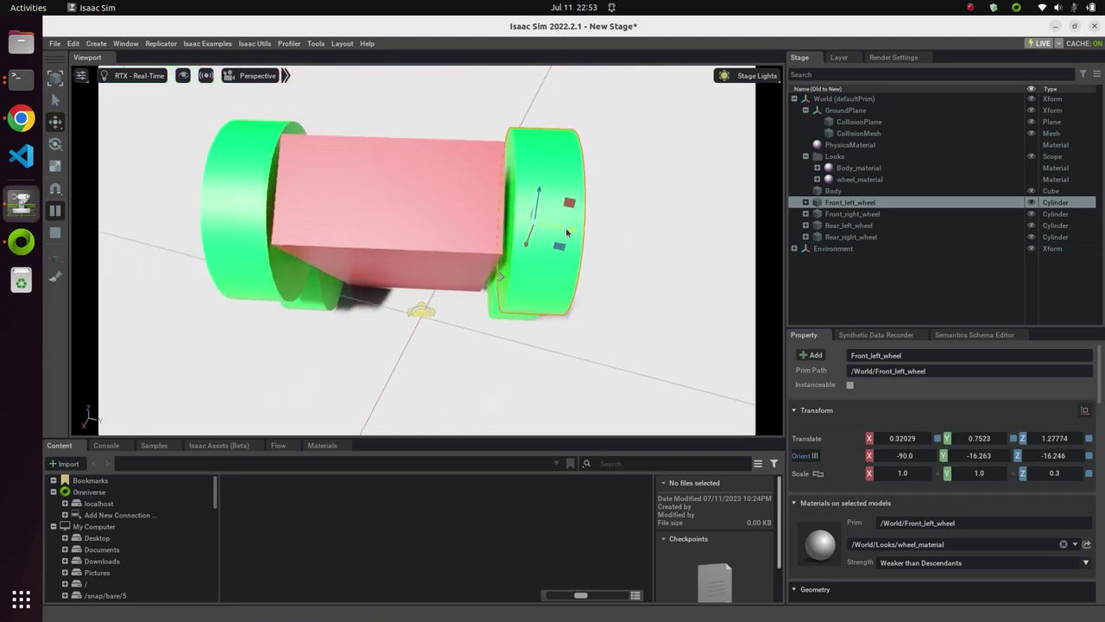
{"action": "left_click", "coordinate": [415, 228]}
{"action": "scroll", "coordinate": [255, 231], "scroll_direction": "up", "scroll_amount": 3}
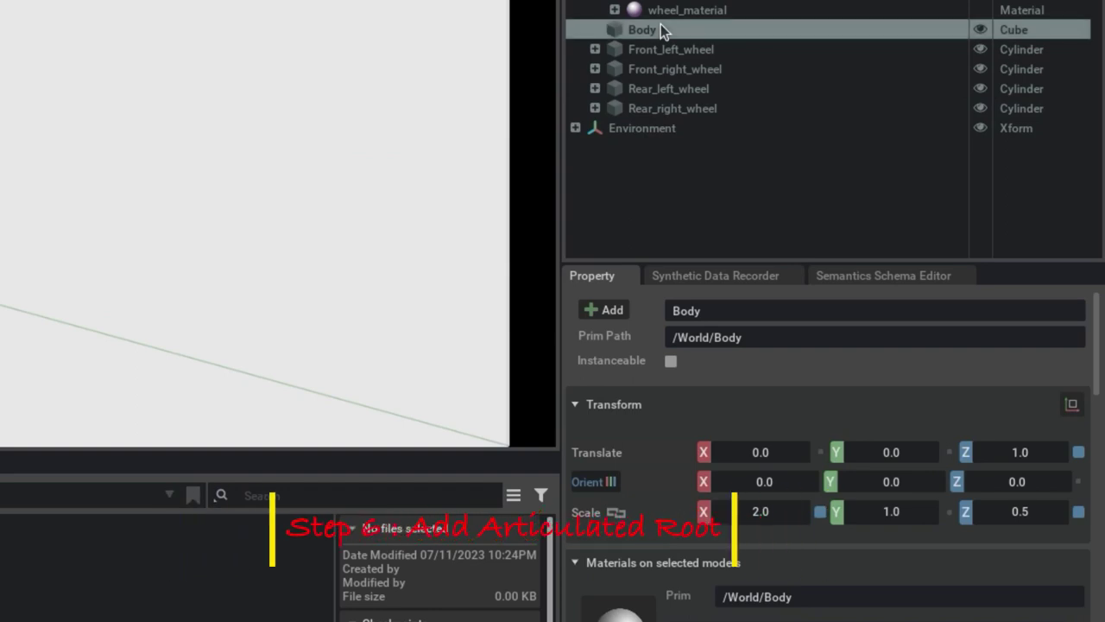
Add the Articulation Root physics property to Body.
{"action": "left_click", "coordinate": [604, 309]}
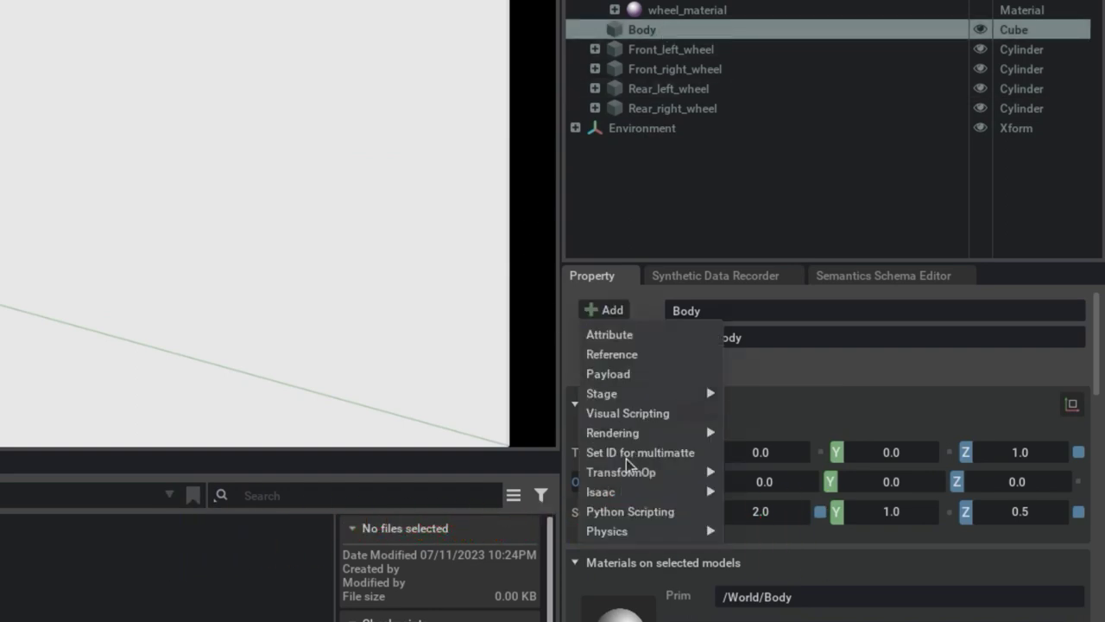
{"action": "mouse_move", "coordinate": [660, 533]}
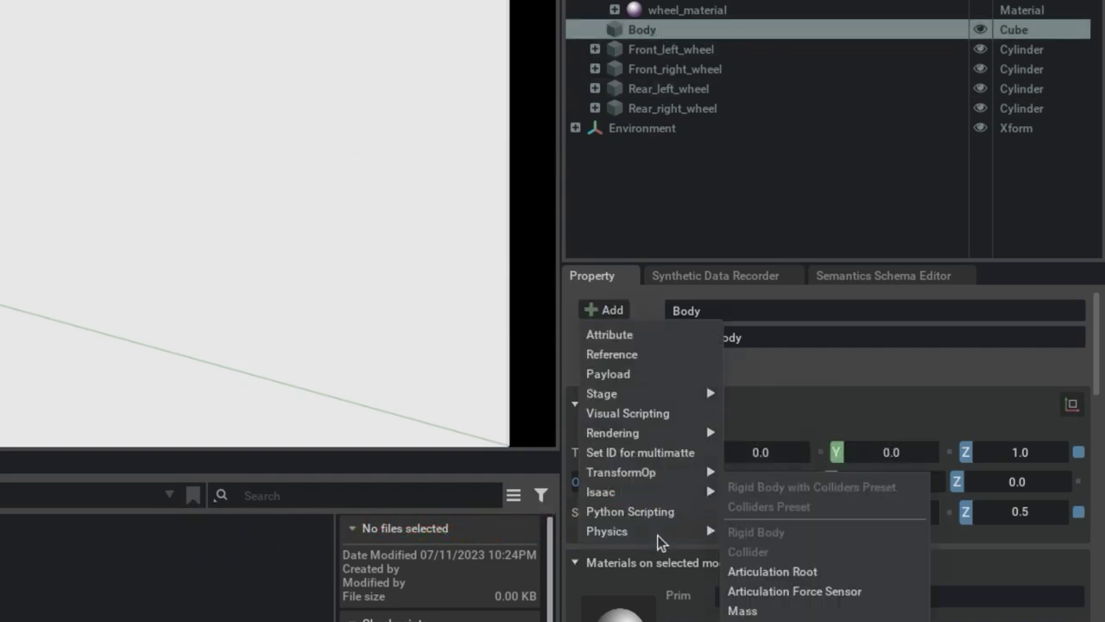
{"action": "left_click", "coordinate": [846, 574]}
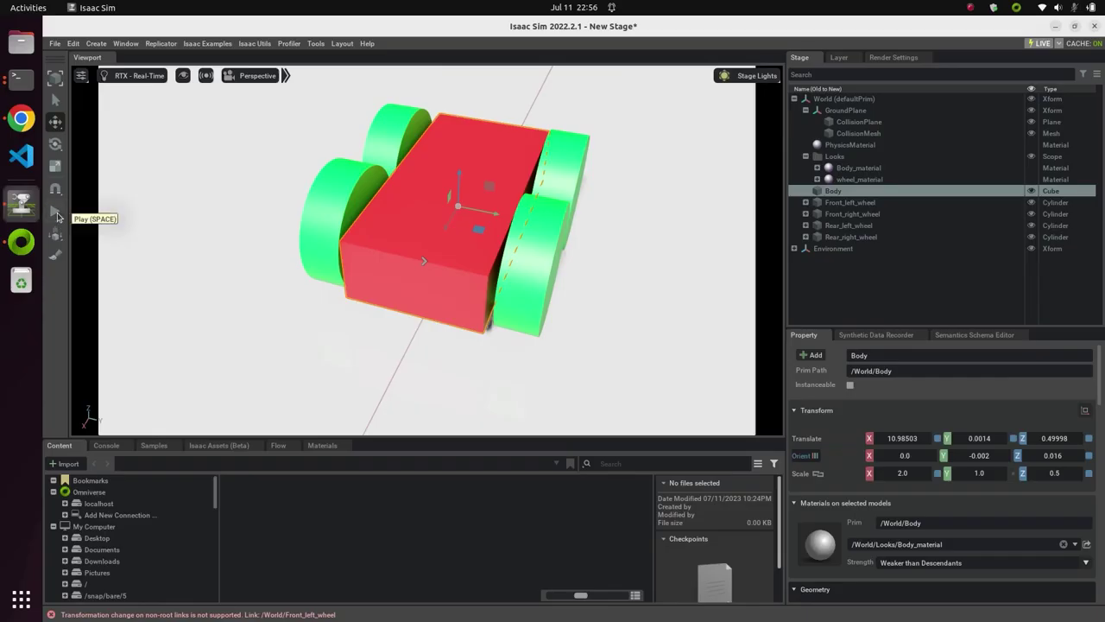
Run the simulation again to watch the robot drive across the ground plane, and pause it.
{"action": "left_click", "coordinate": [55, 210]}
{"action": "scroll", "coordinate": [471, 295], "scroll_direction": "down", "scroll_amount": 3}
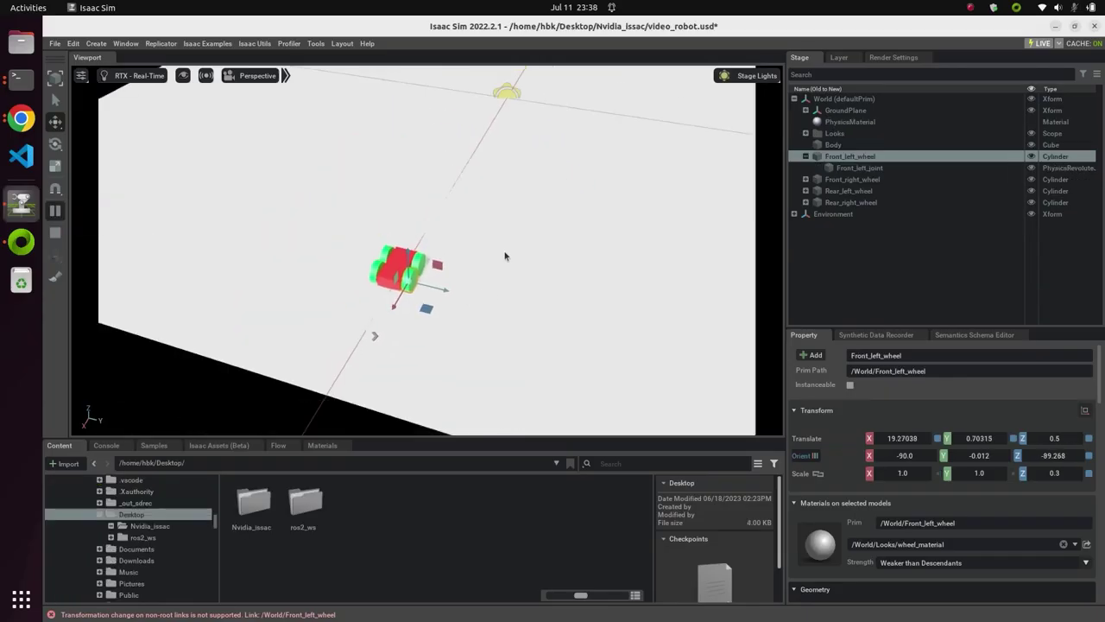
{"action": "left_click", "coordinate": [55, 211]}
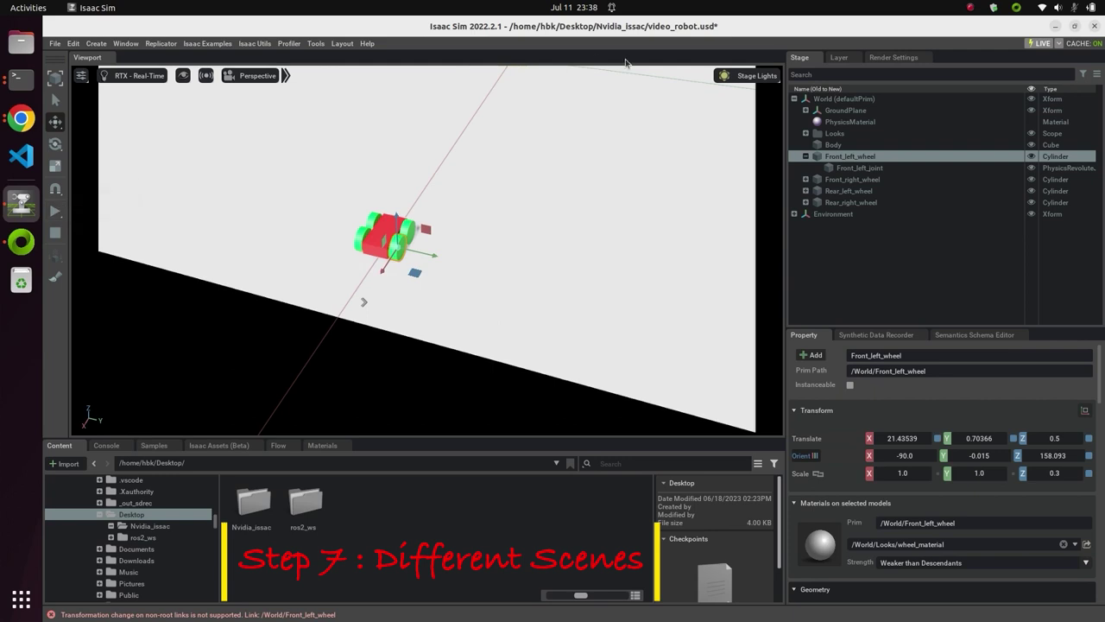
Create an Xform and move it out of World to the root level of the stage.
{"action": "left_click", "coordinate": [806, 156]}
{"action": "left_click", "coordinate": [831, 133]}
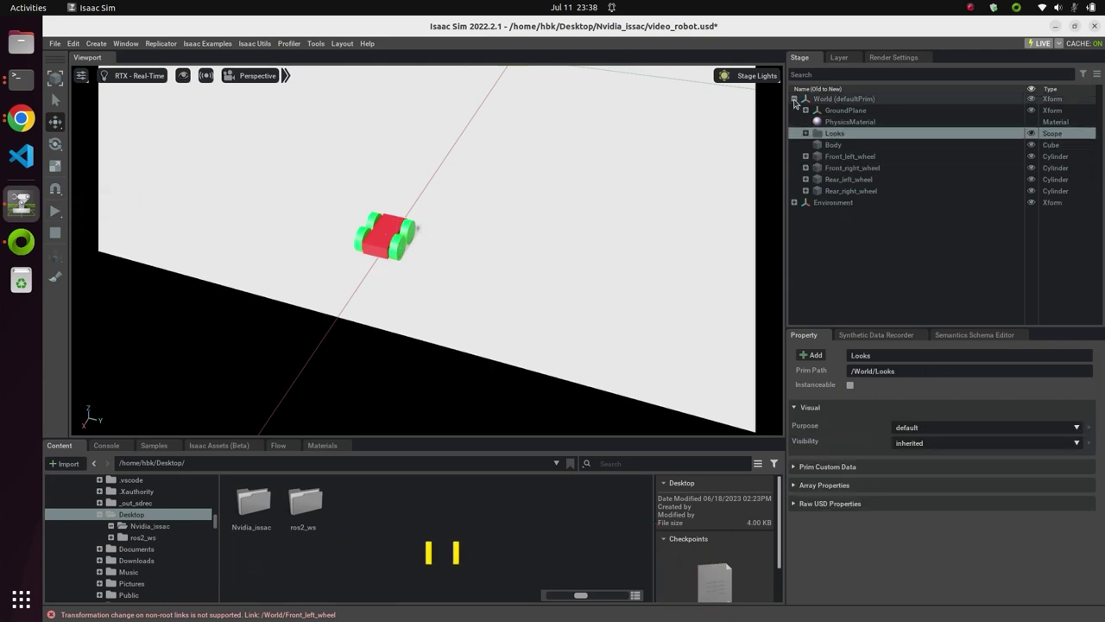
{"action": "left_click", "coordinate": [794, 99]}
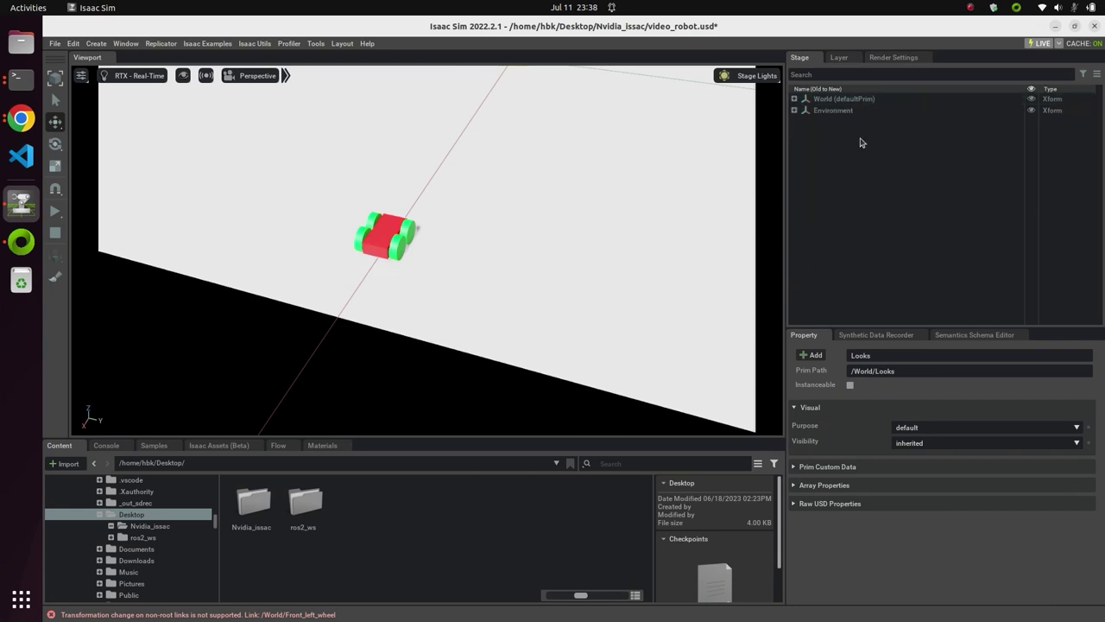
{"action": "left_click", "coordinate": [94, 42]}
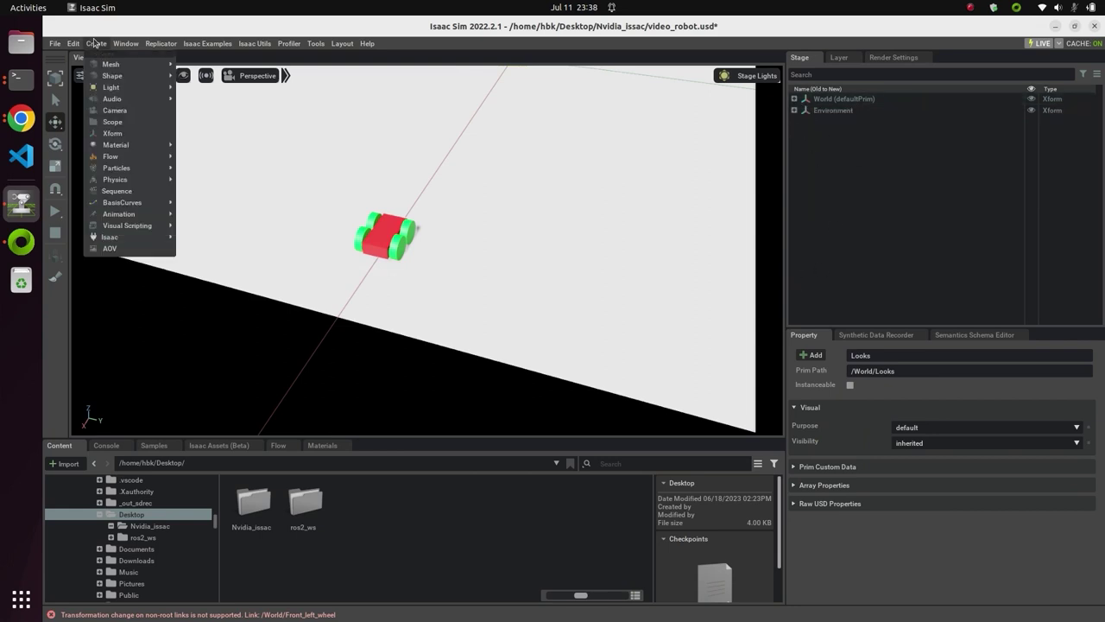
{"action": "left_click", "coordinate": [128, 135]}
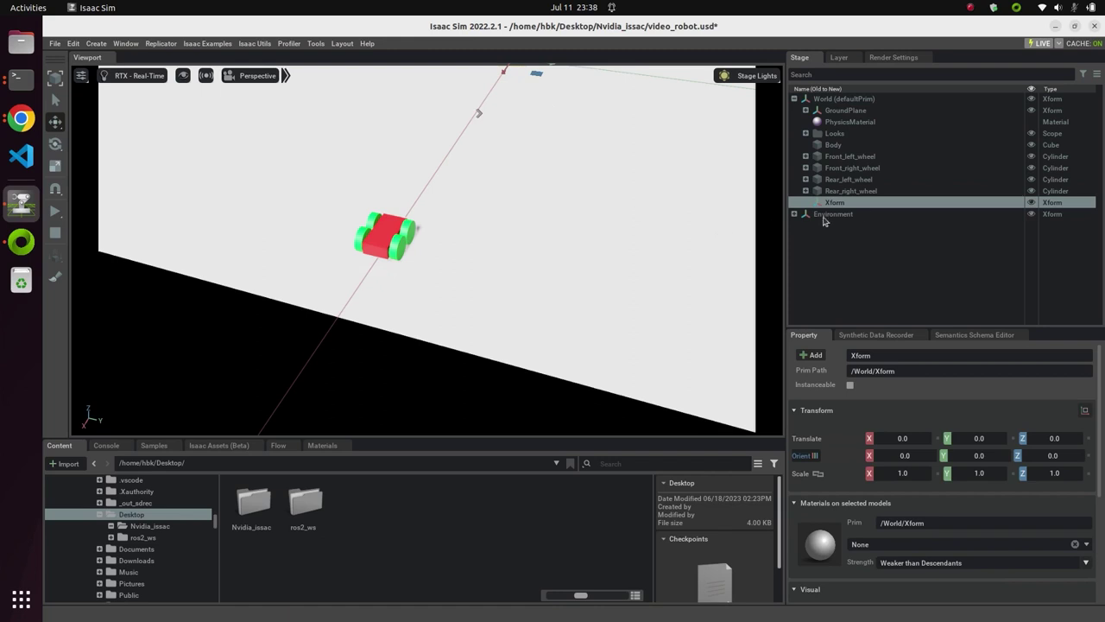
{"action": "left_click_drag", "start_coordinate": [844, 208], "coordinate": [797, 221]}
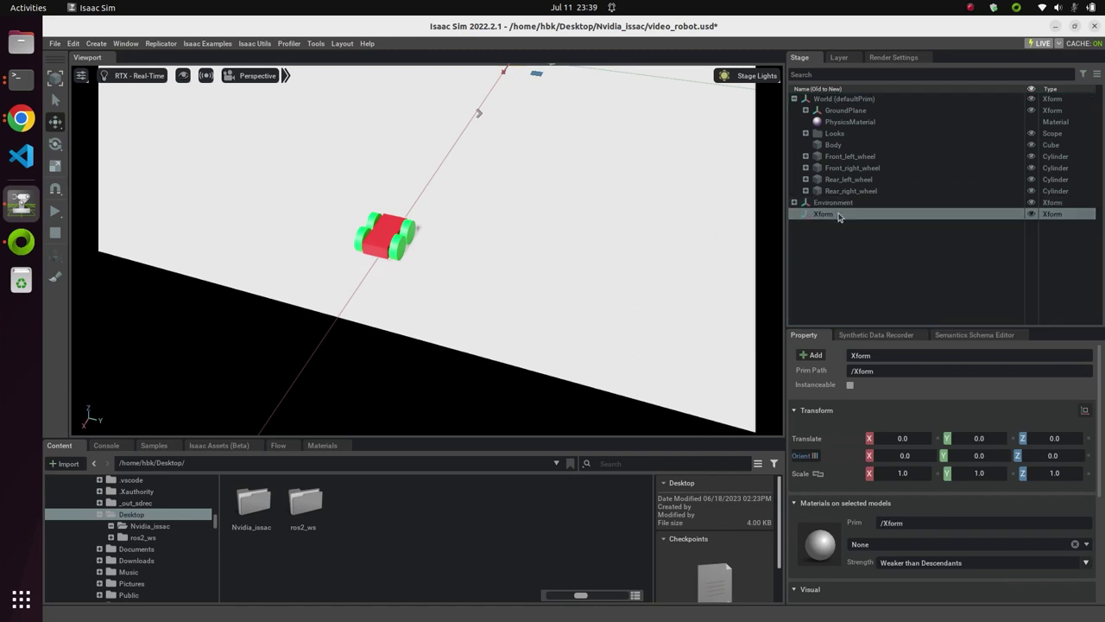
Rename the new root-level Xform to four_wheel_robot.
{"action": "right_click", "coordinate": [836, 216]}
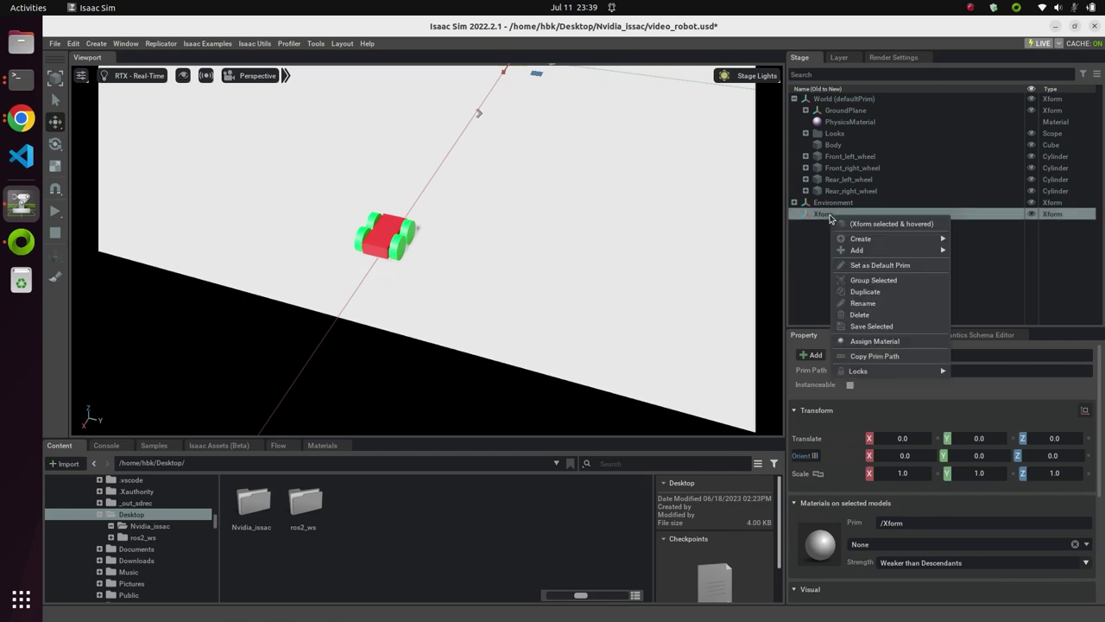
{"action": "left_click", "coordinate": [862, 304]}
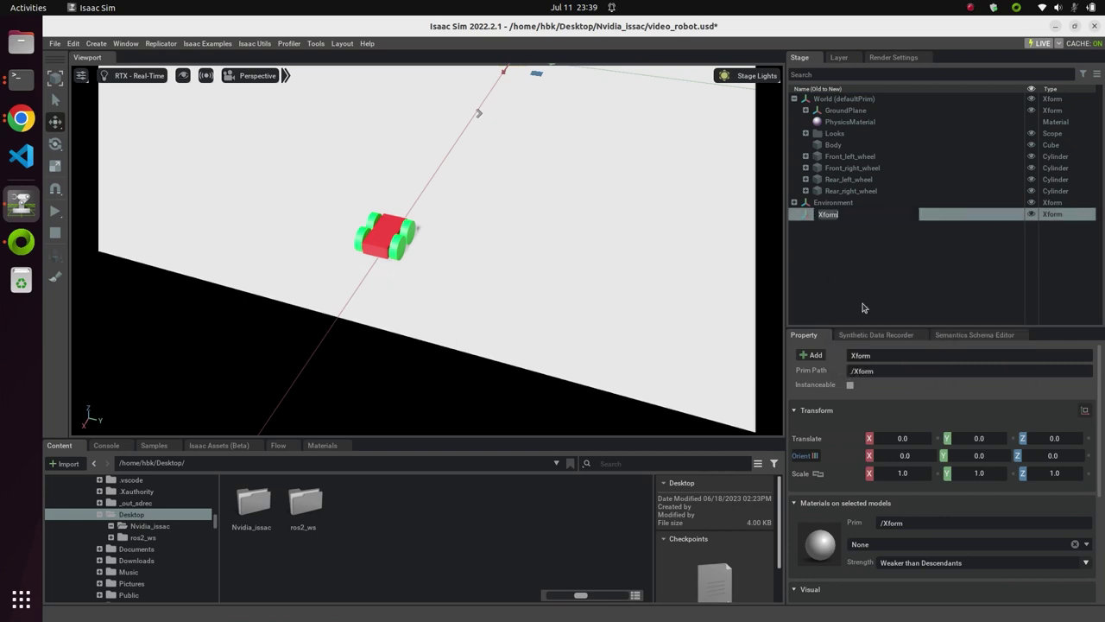
{"action": "type", "text": "4"}
Move Looks, Body and the four wheel cylinders from World into four_wheel_robot and expand it to check its contents.
{"action": "left_click", "coordinate": [806, 133]}
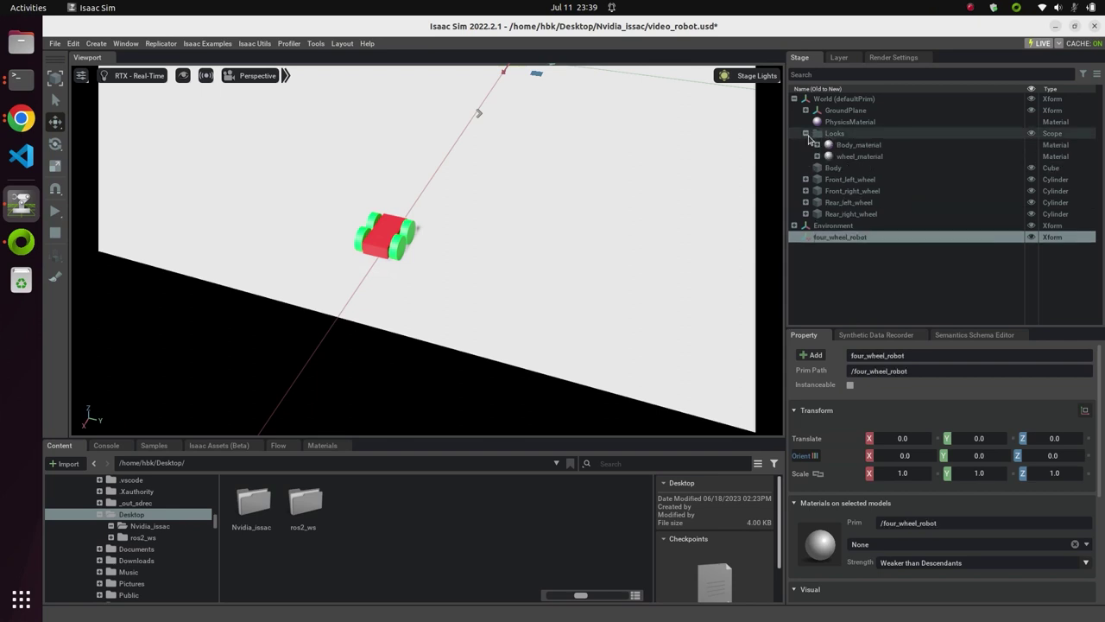
{"action": "left_click", "coordinate": [830, 134]}
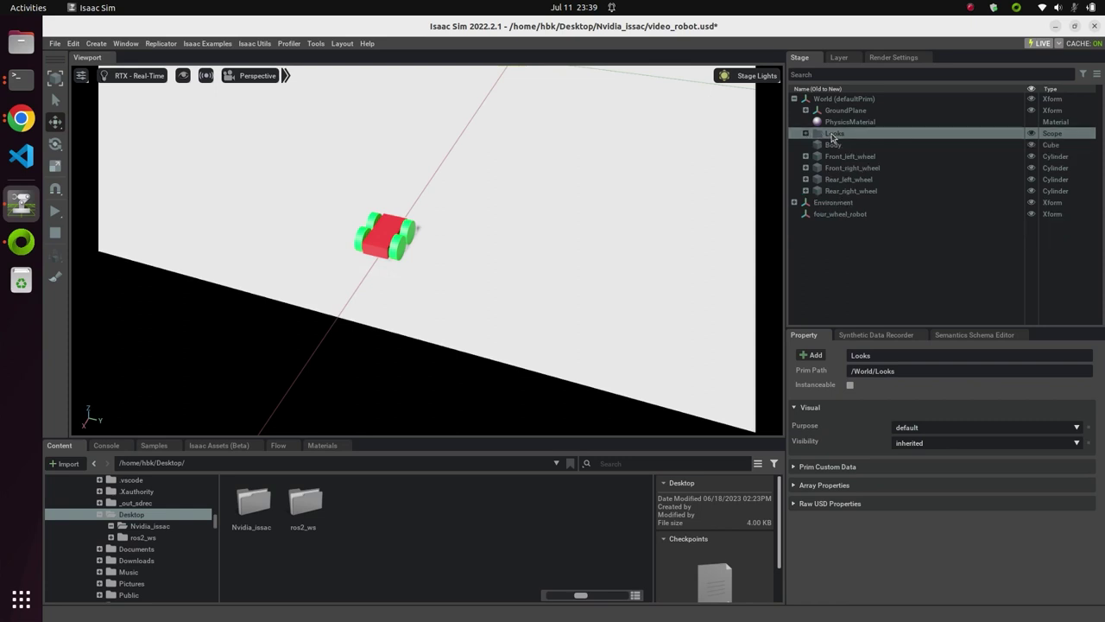
{"action": "left_click", "coordinate": [806, 134]}
{"action": "left_click", "coordinate": [831, 191], "text": "shift"}
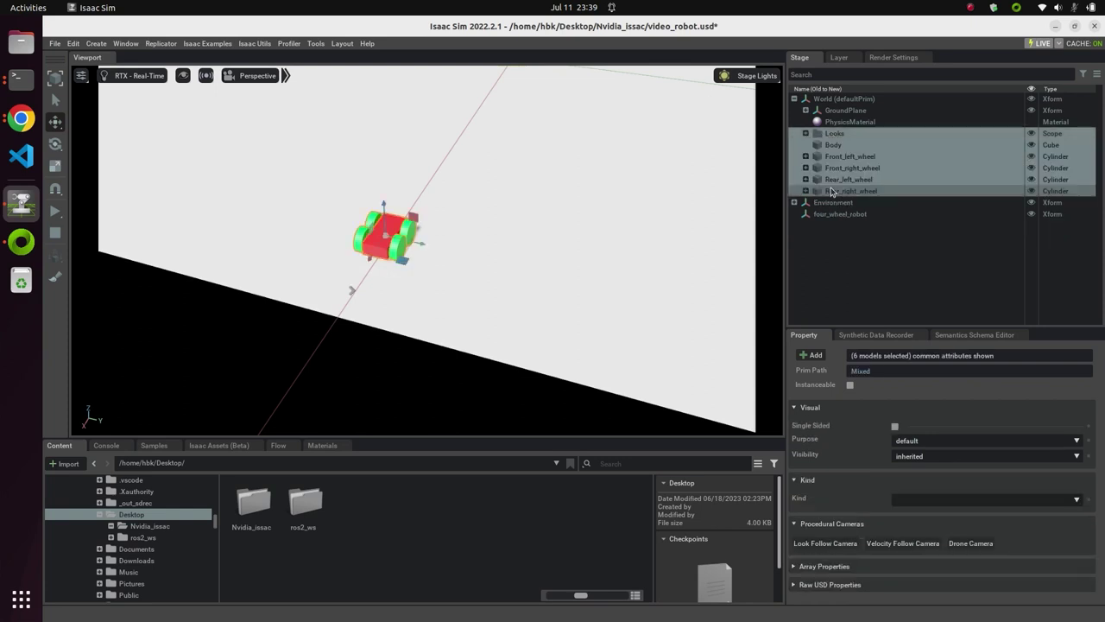
{"action": "left_click_drag", "start_coordinate": [833, 133], "coordinate": [842, 212]}
{"action": "left_click", "coordinate": [795, 145]}
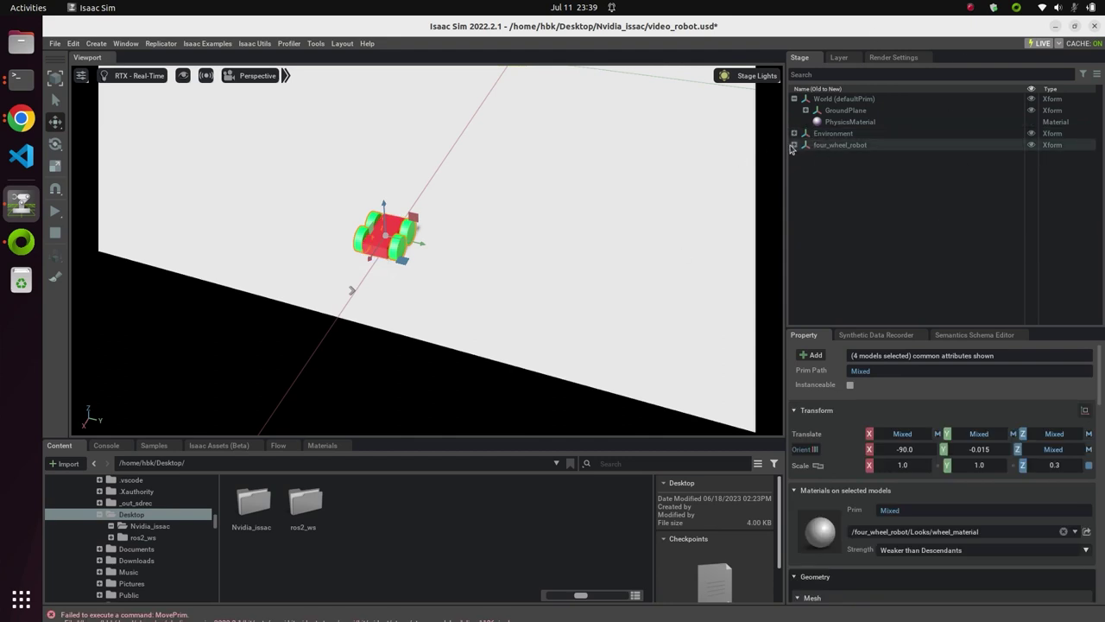
{"action": "left_click", "coordinate": [795, 146]}
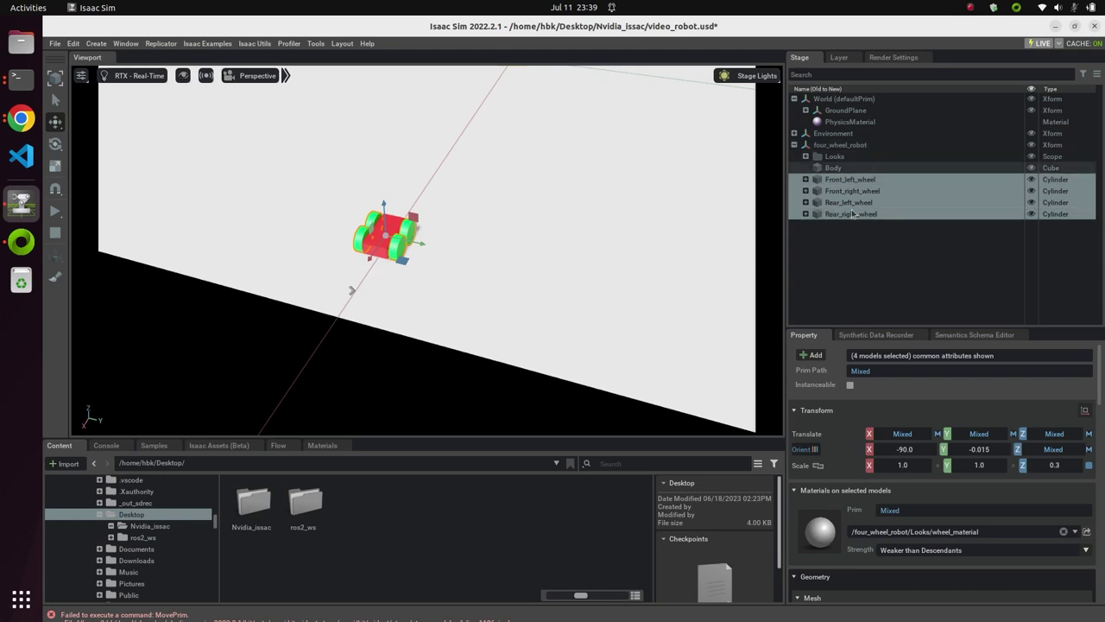
Save the changes to video_robot.usd.
{"action": "key", "text": "ctrl+s"}
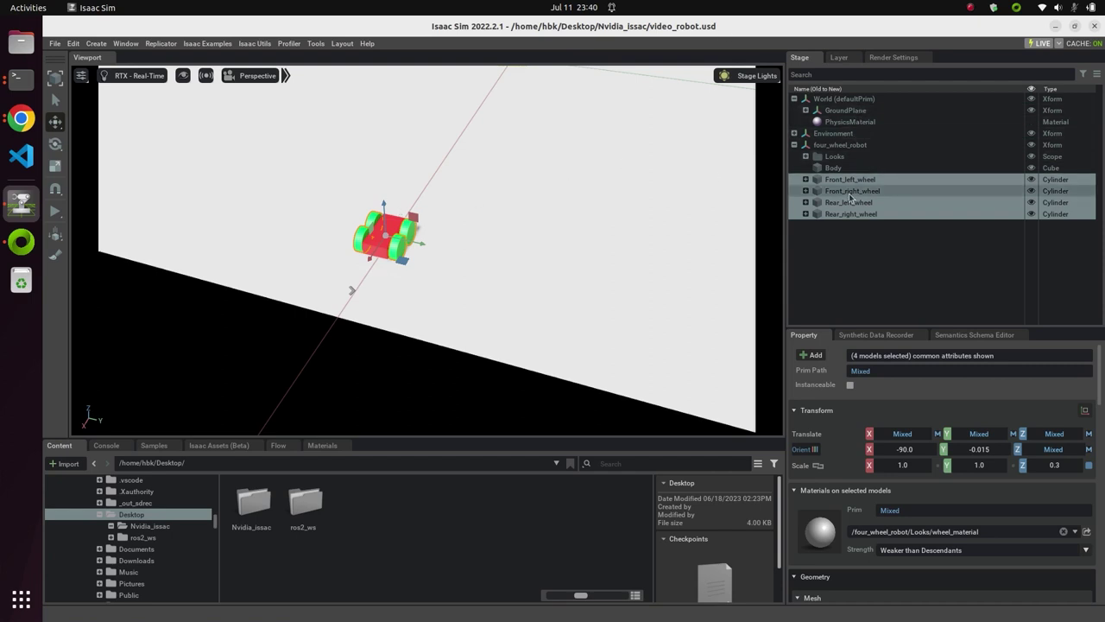
{"action": "scroll", "coordinate": [498, 296], "scroll_direction": "down", "scroll_amount": 5}
{"action": "left_click_drag", "start_coordinate": [498, 296], "coordinate": [501, 343], "text": "alt"}
{"action": "scroll", "coordinate": [514, 274], "scroll_direction": "up", "scroll_amount": 3}
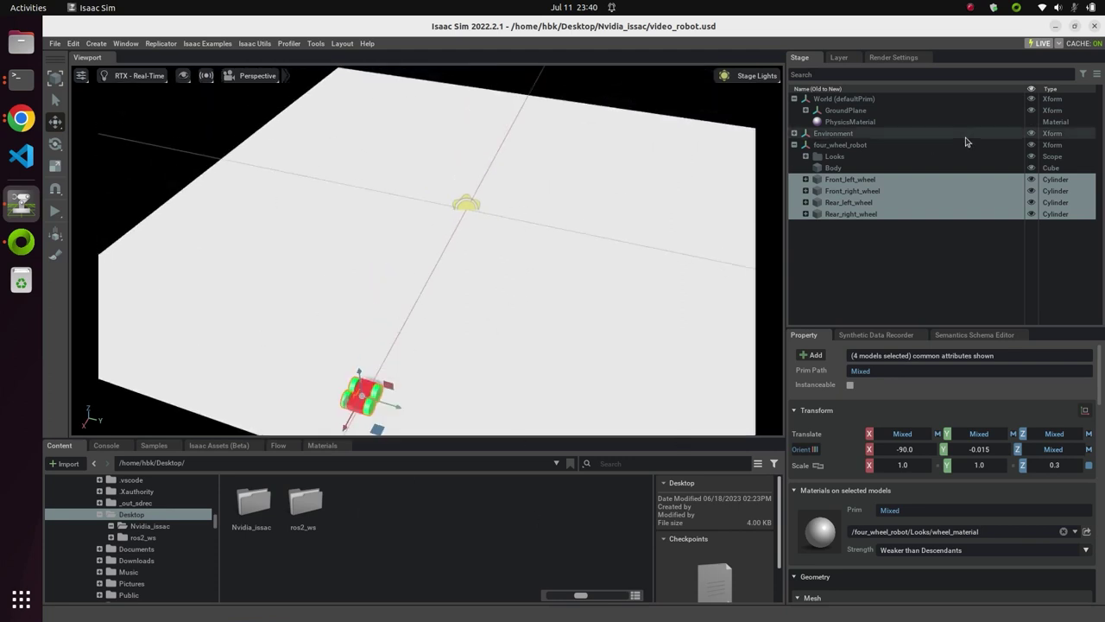
Set four_wheel_robot as the stage's default prim and save the changes to video_robot.usd.
{"action": "left_click", "coordinate": [872, 146]}
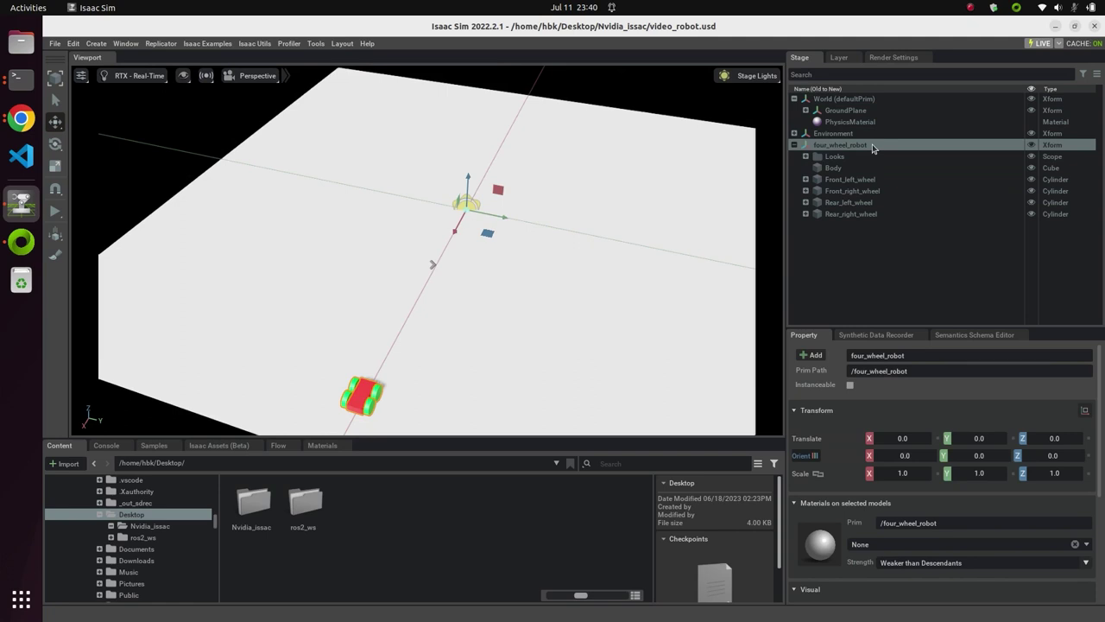
{"action": "right_click", "coordinate": [873, 146]}
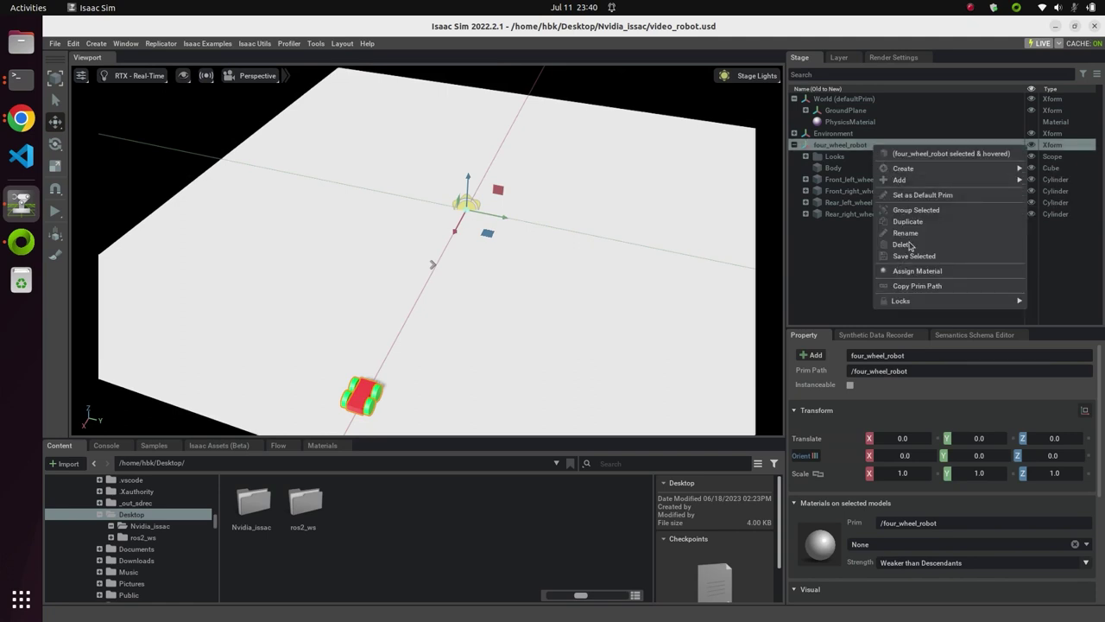
{"action": "left_click", "coordinate": [922, 195]}
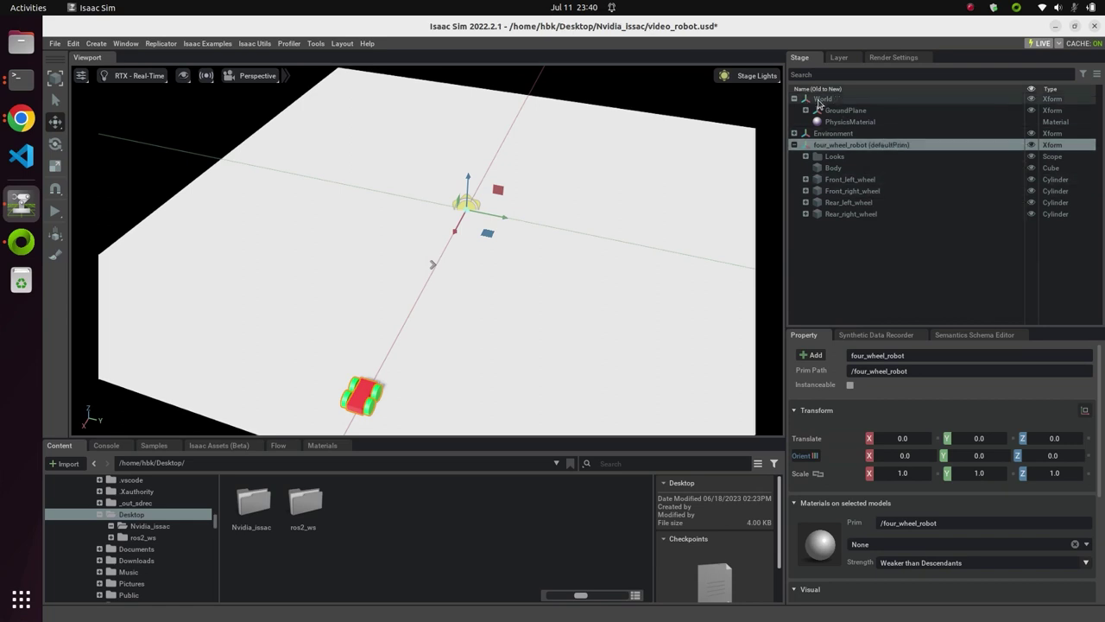
{"action": "key", "text": "ctrl+s"}
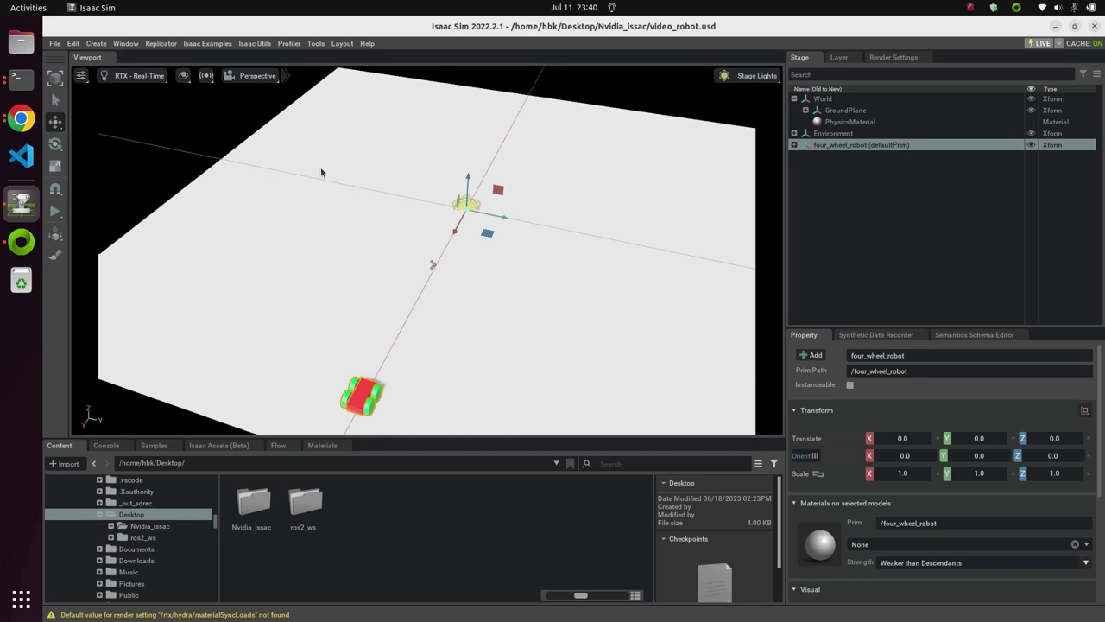
Create a new stage and add a physics ground plane to it.
{"action": "left_click", "coordinate": [53, 43]}
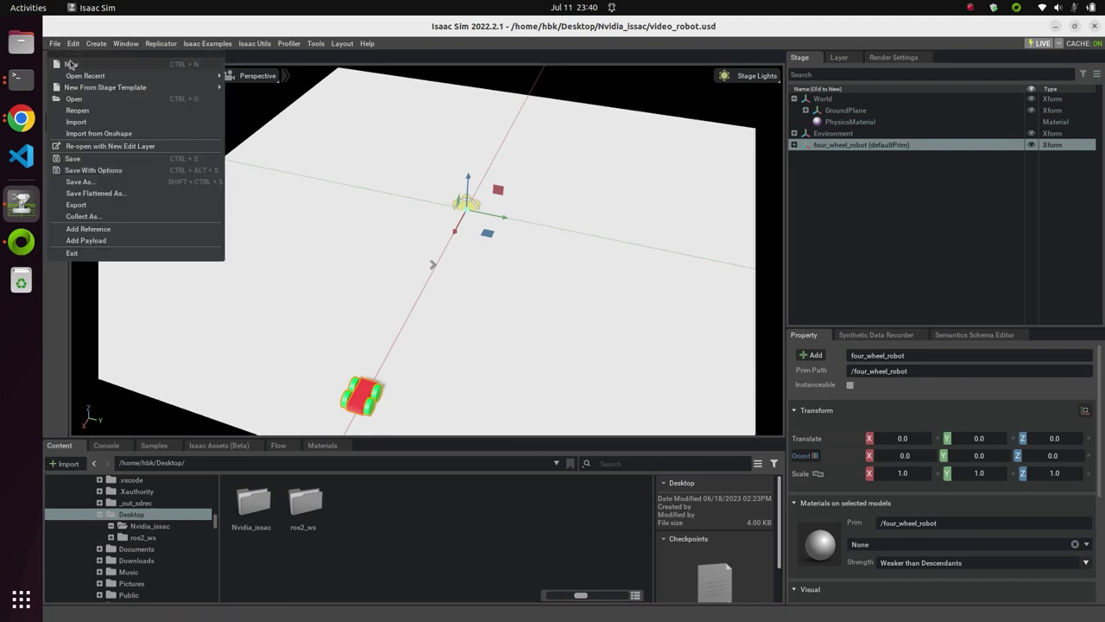
{"action": "left_click", "coordinate": [73, 65]}
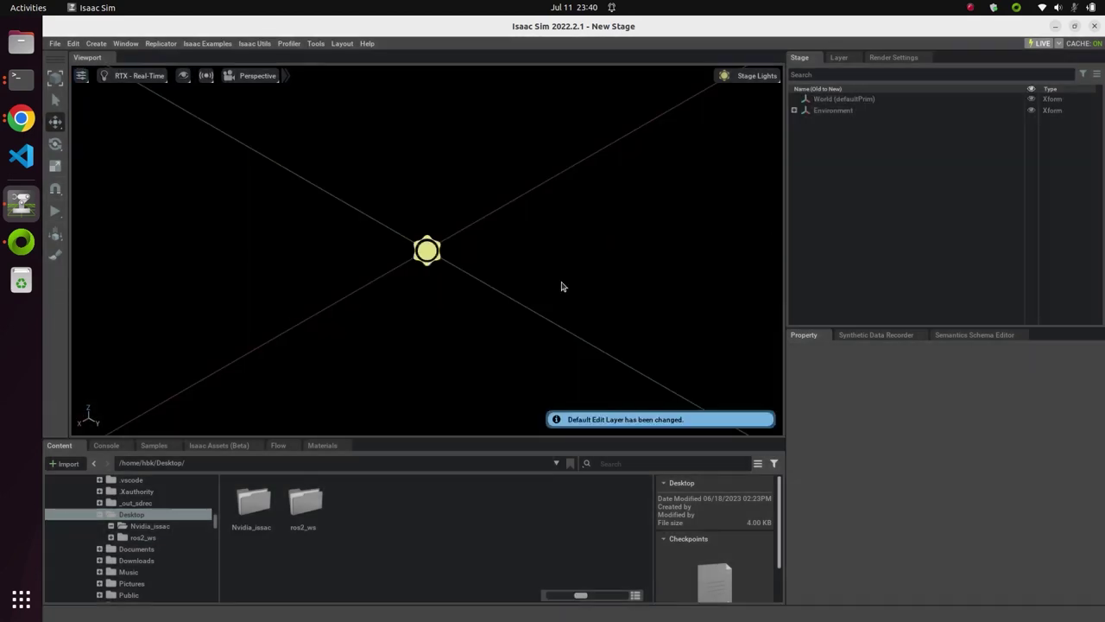
{"action": "left_click", "coordinate": [97, 44]}
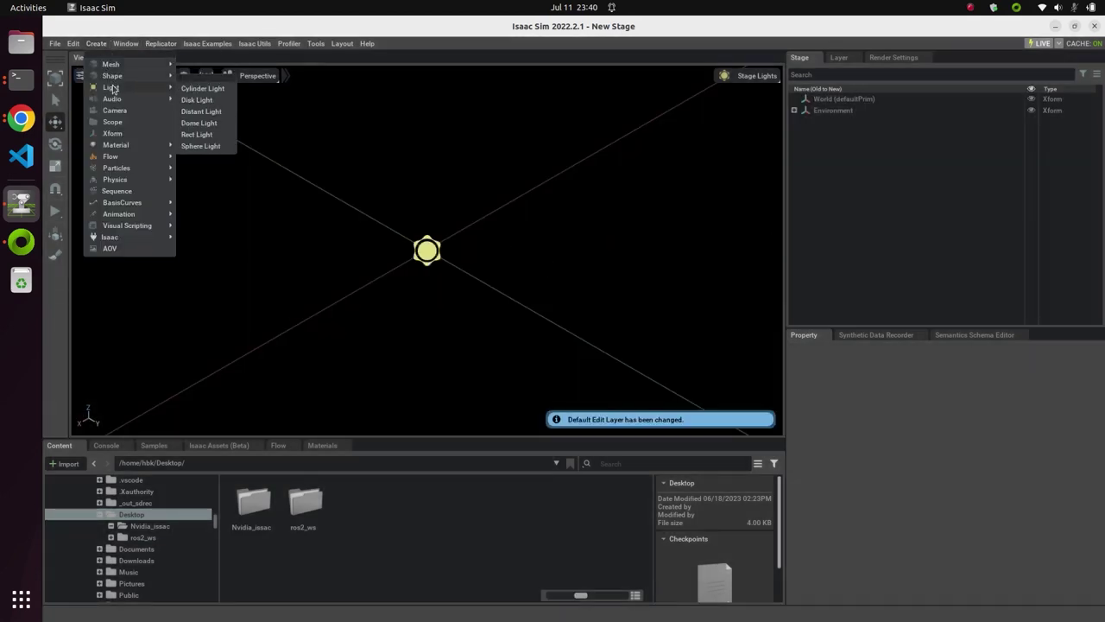
{"action": "mouse_move", "coordinate": [132, 216]}
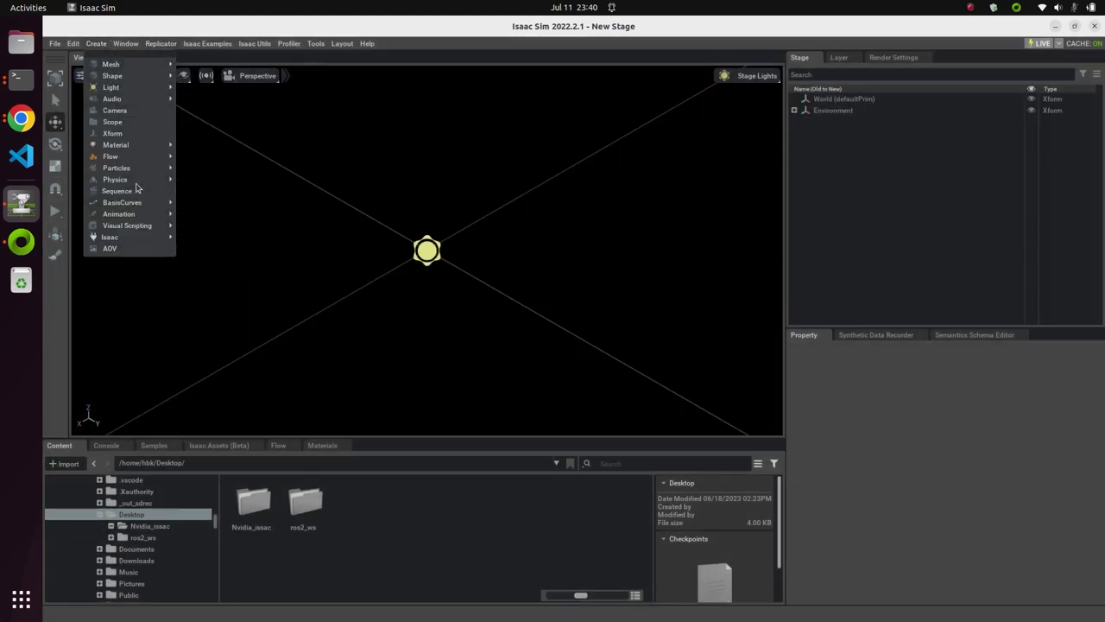
{"action": "mouse_move", "coordinate": [138, 181]}
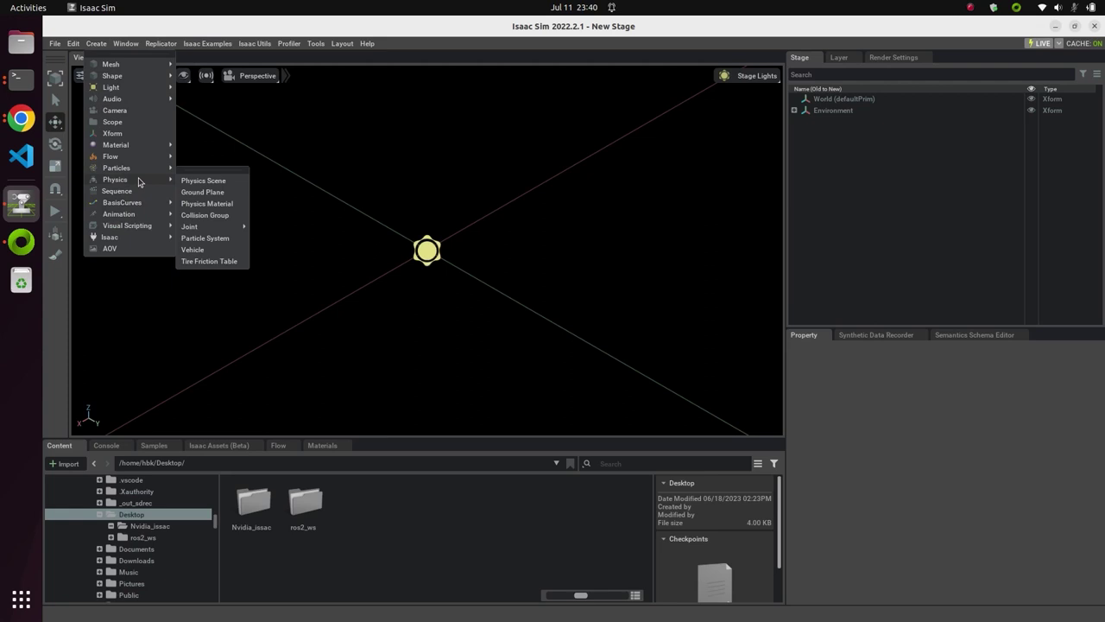
{"action": "left_click", "coordinate": [234, 192]}
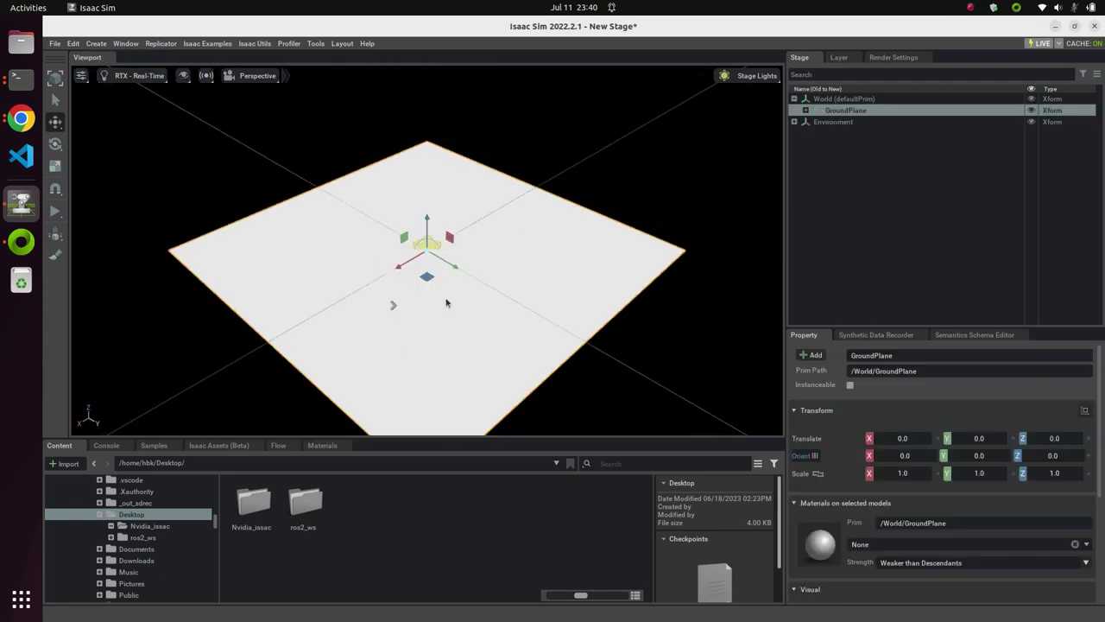
{"action": "scroll", "coordinate": [468, 276], "scroll_direction": "up", "scroll_amount": 3}
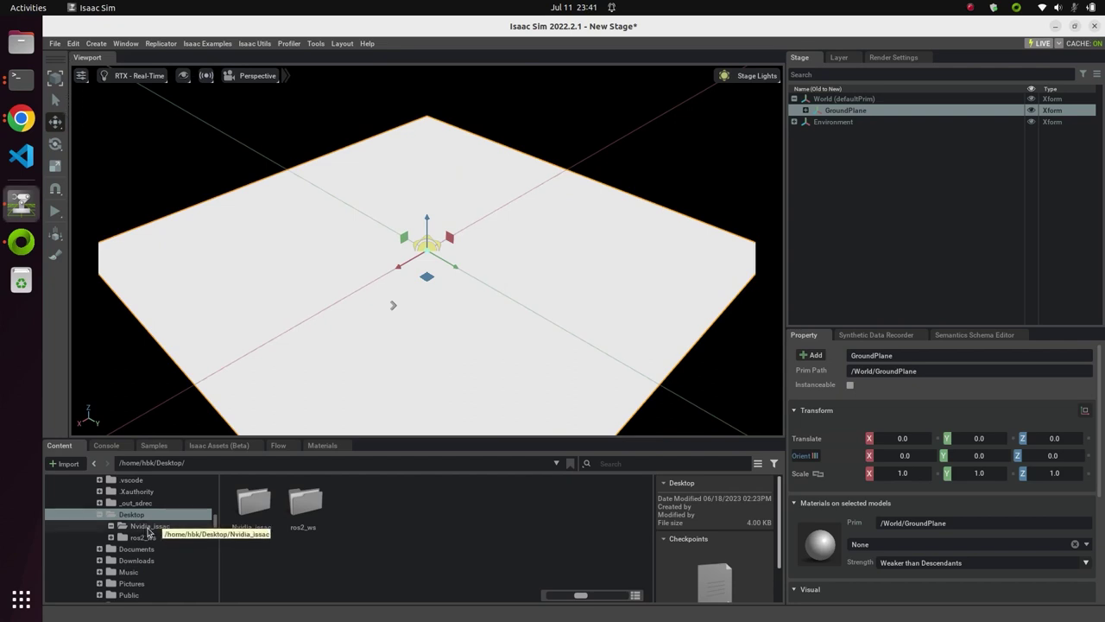
Place seven copies of video_robot.usd from the Nvidia_issac folder at different spots on the ground plane.
{"action": "left_click", "coordinate": [148, 529]}
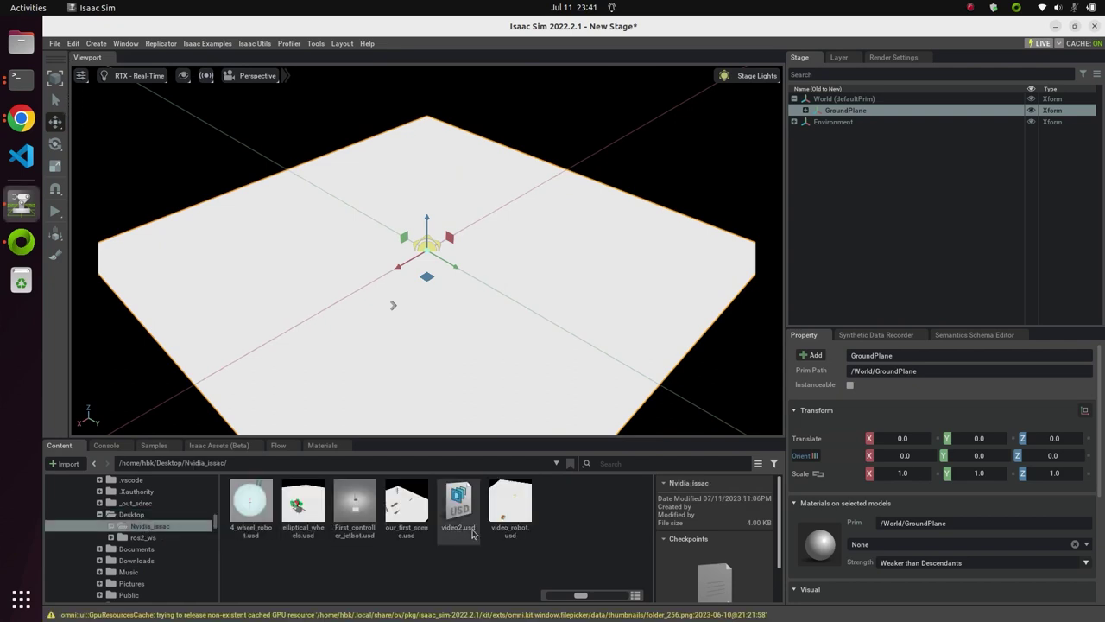
{"action": "left_click", "coordinate": [514, 516]}
{"action": "left_click_drag", "start_coordinate": [507, 516], "coordinate": [460, 273]}
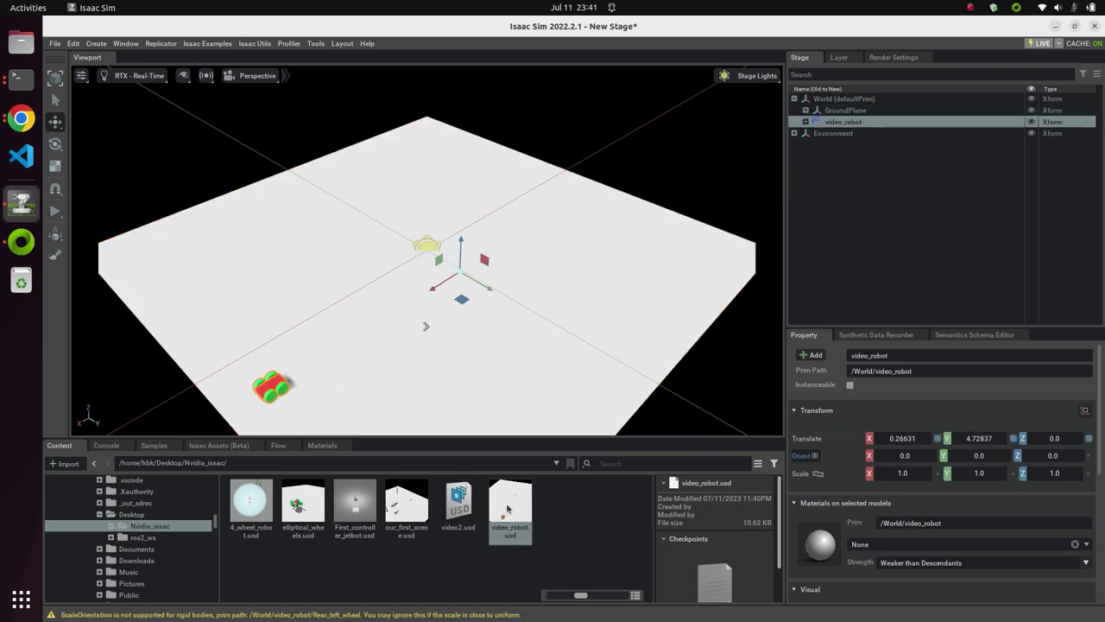
{"action": "left_click_drag", "start_coordinate": [508, 509], "coordinate": [555, 278]}
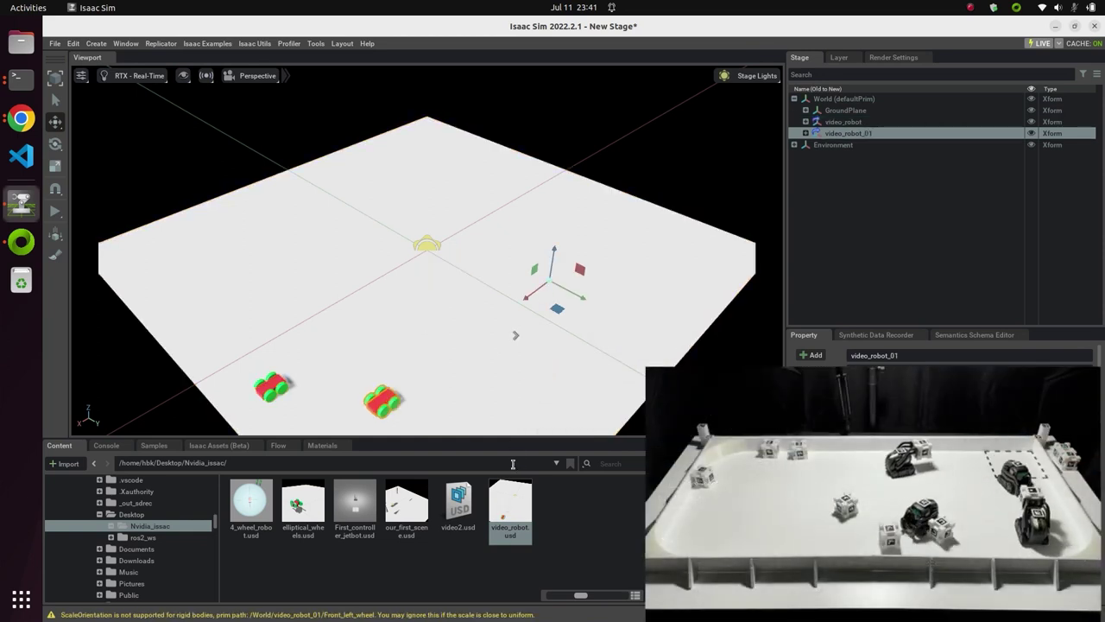
{"action": "left_click_drag", "start_coordinate": [510, 508], "coordinate": [395, 220]}
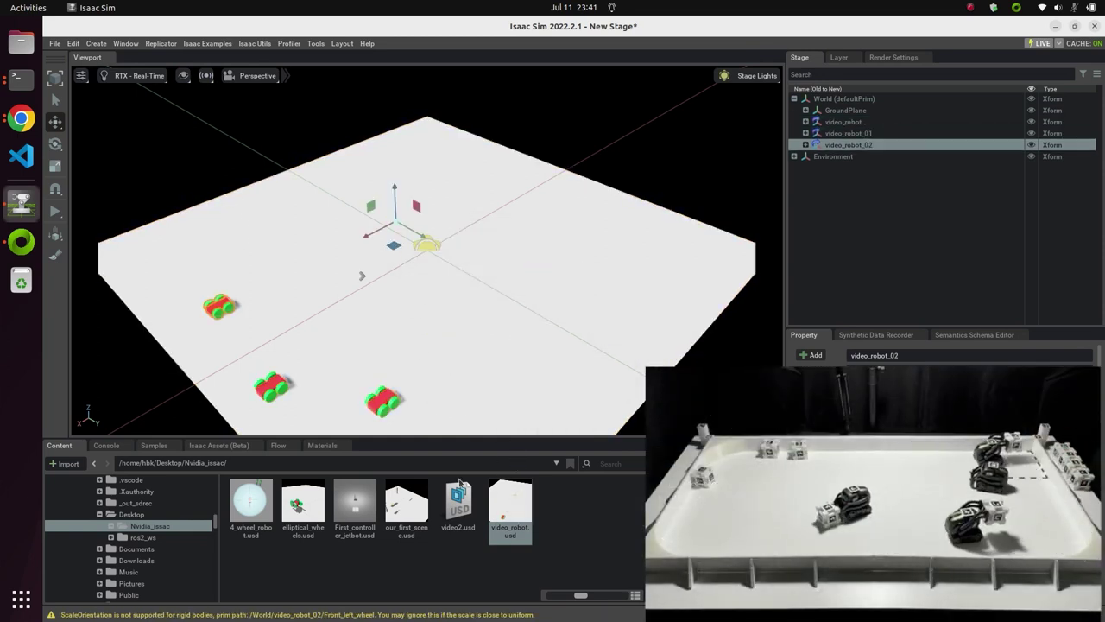
{"action": "left_click_drag", "start_coordinate": [510, 508], "coordinate": [453, 181]}
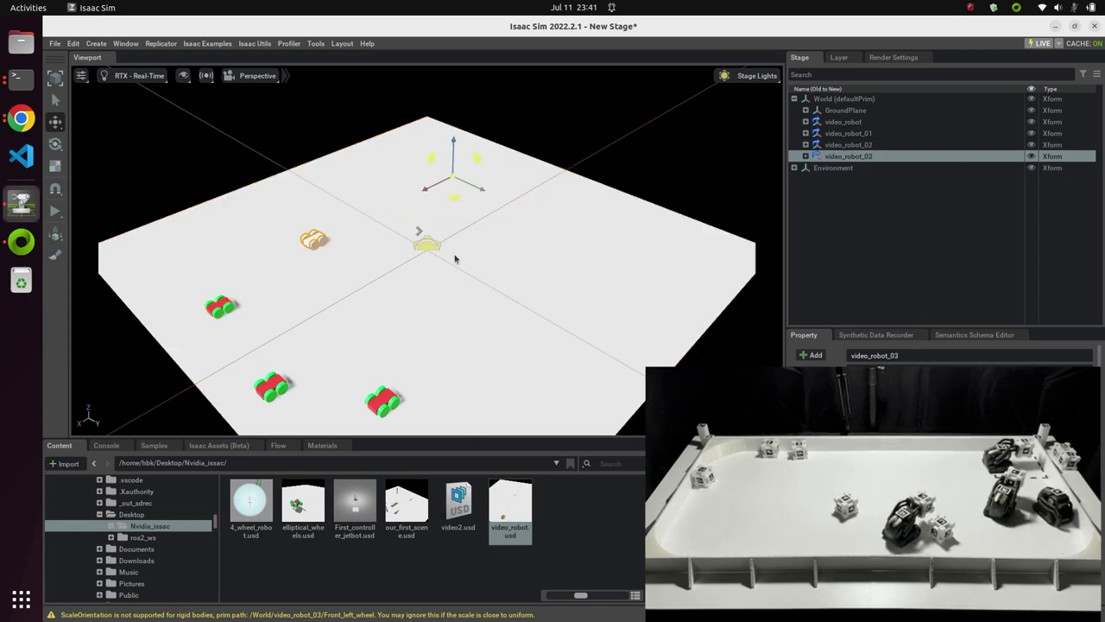
{"action": "left_click_drag", "start_coordinate": [510, 508], "coordinate": [504, 220]}
{"action": "left_click_drag", "start_coordinate": [518, 505], "coordinate": [590, 250]}
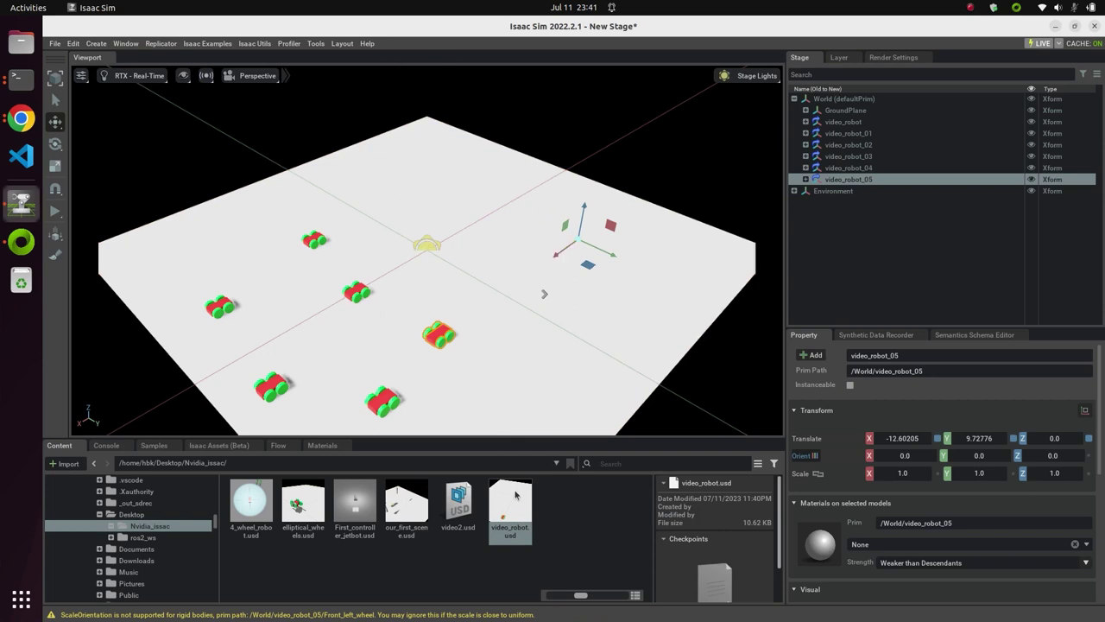
{"action": "left_click_drag", "start_coordinate": [515, 494], "coordinate": [521, 141]}
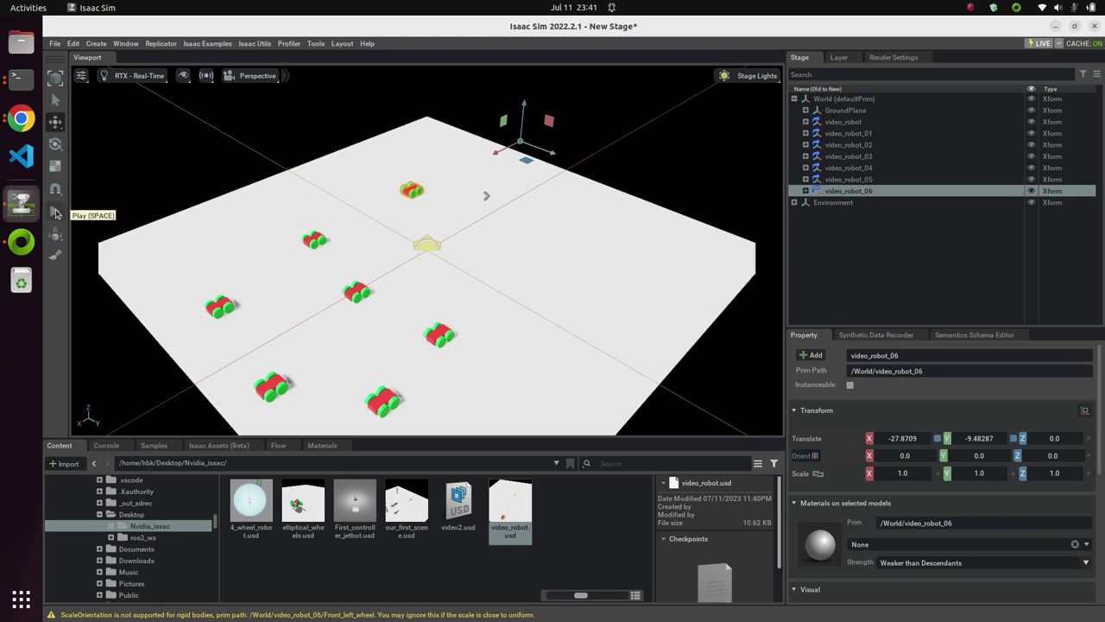
Run the simulation and examine how the seven placed robots move on the ground plane.
{"action": "left_click", "coordinate": [55, 213]}
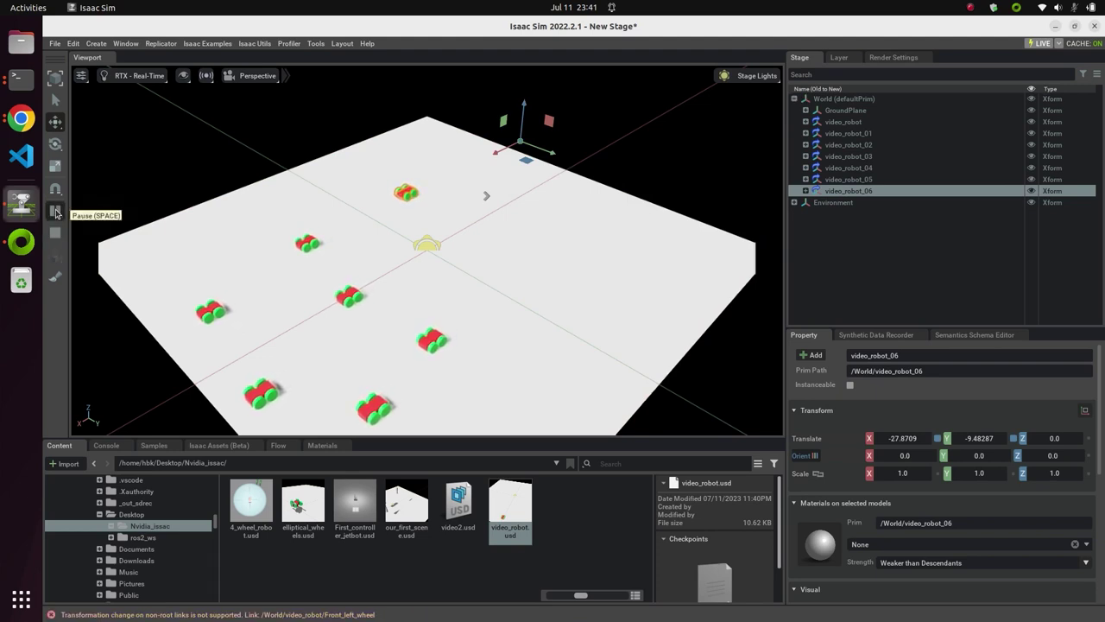
{"action": "scroll", "coordinate": [456, 323], "scroll_direction": "down", "scroll_amount": 5}
{"action": "scroll", "coordinate": [455, 324], "scroll_direction": "up", "scroll_amount": 4}
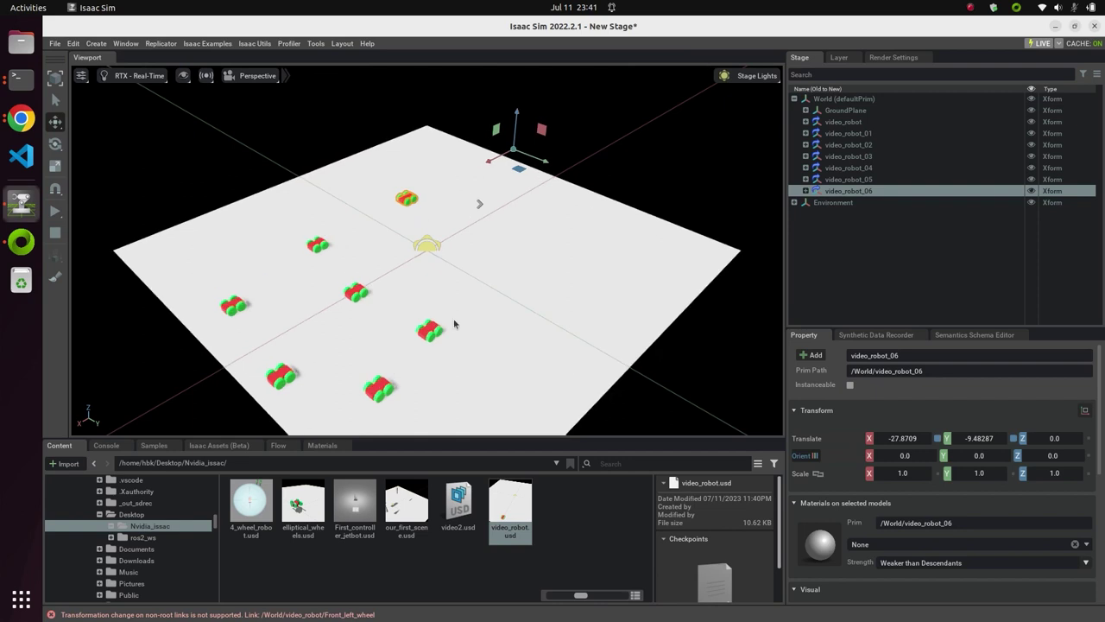
{"action": "middle_click_drag", "start_coordinate": [455, 324], "coordinate": [455, 287]}
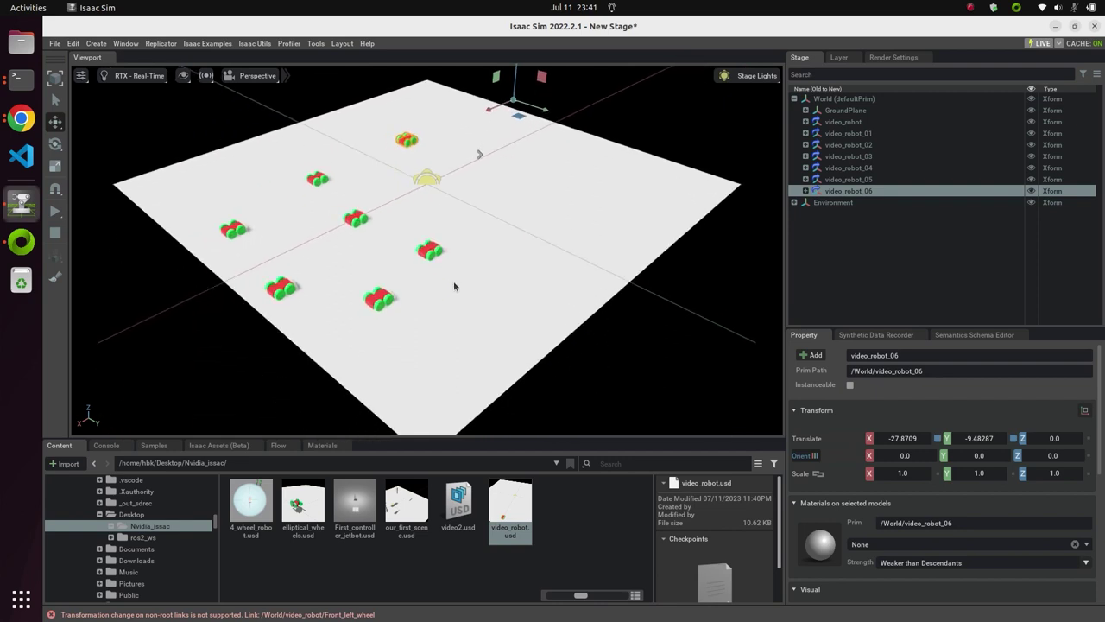